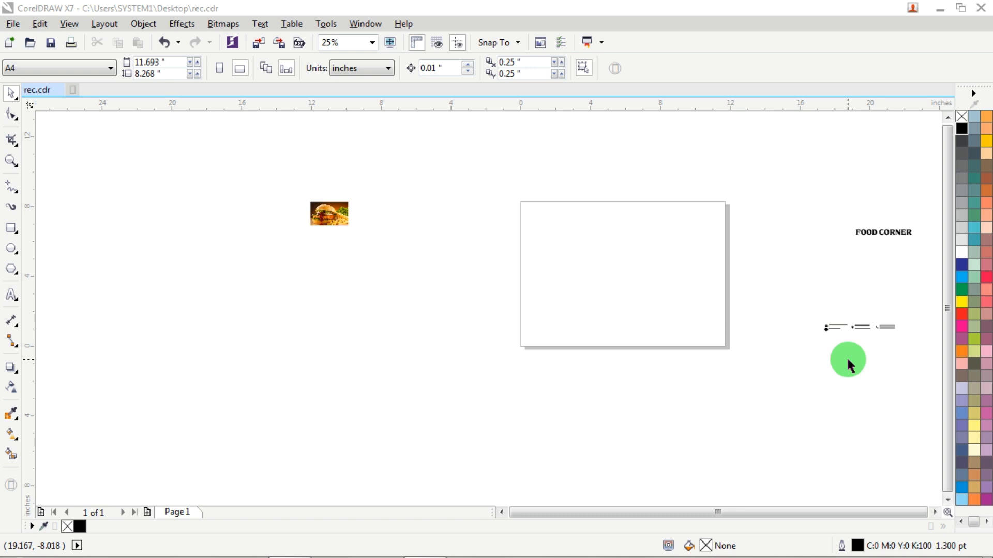
- Switch to the WhatsApp chat, review the client's menu text and food photos, and return to the CorelDRAW document
{"action": "key", "text": "alt+Tab"}
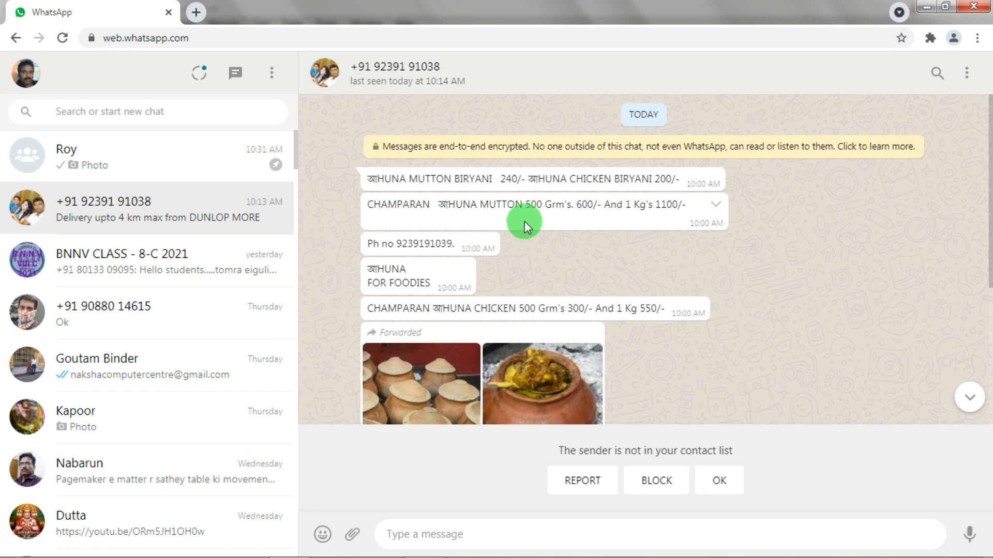
{"action": "scroll", "coordinate": [510, 334], "scroll_direction": "down", "scroll_amount": 3}
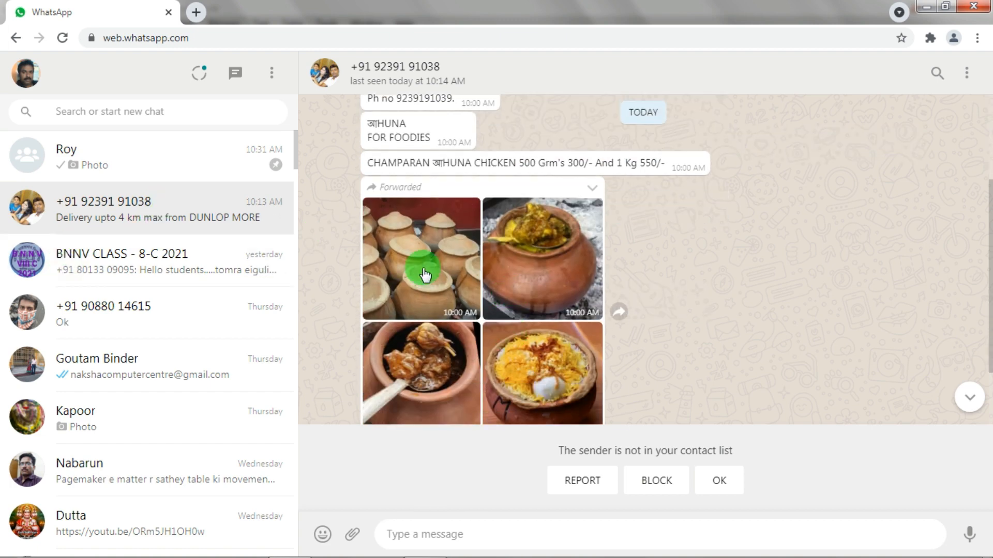
{"action": "scroll", "coordinate": [492, 388], "scroll_direction": "up", "scroll_amount": 3}
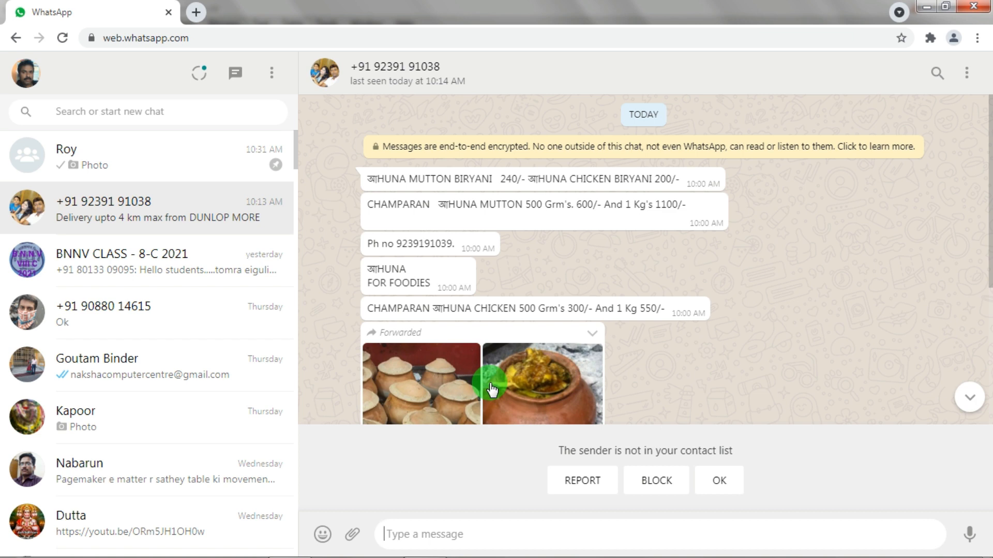
{"action": "key", "text": "alt+Tab"}
- Set the document's measurement units to inches
{"action": "scroll", "coordinate": [618, 281], "scroll_direction": "down", "scroll_amount": 3}
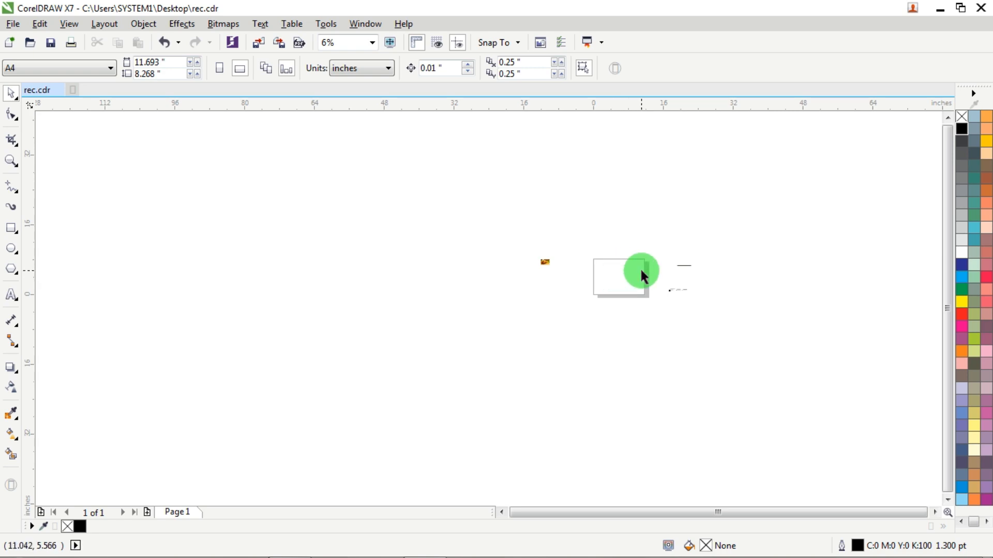
{"action": "scroll", "coordinate": [608, 281], "scroll_direction": "up", "scroll_amount": 2}
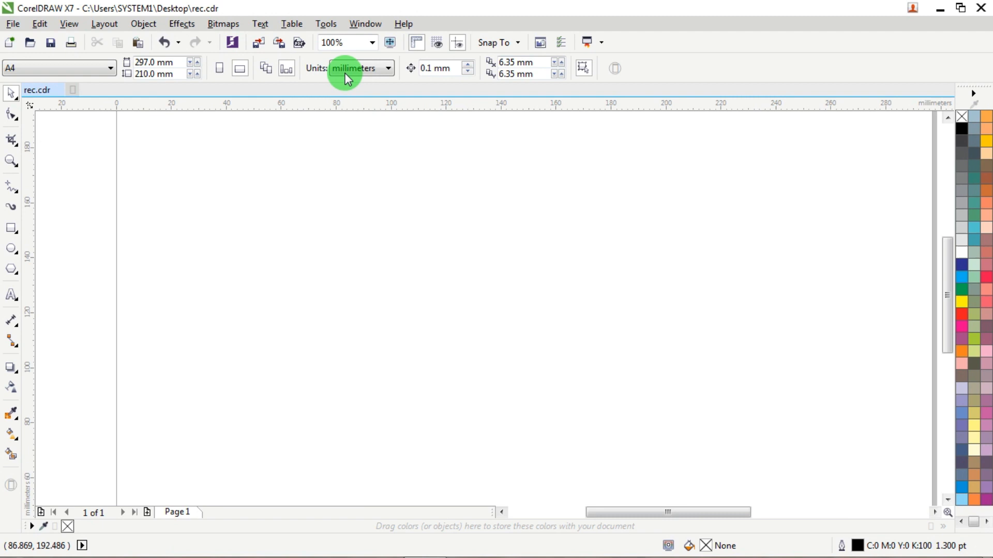
{"action": "left_click", "coordinate": [352, 68]}
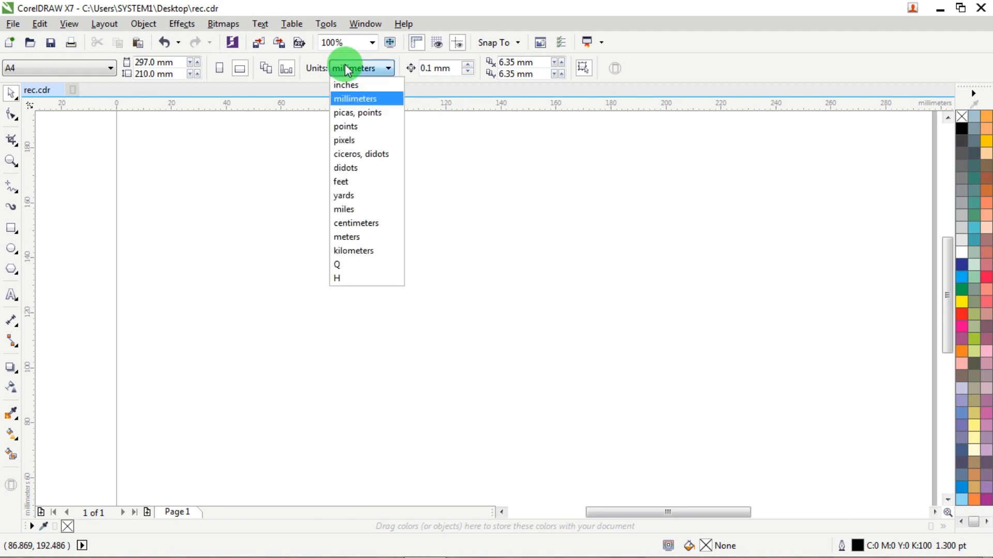
{"action": "left_click", "coordinate": [346, 85]}
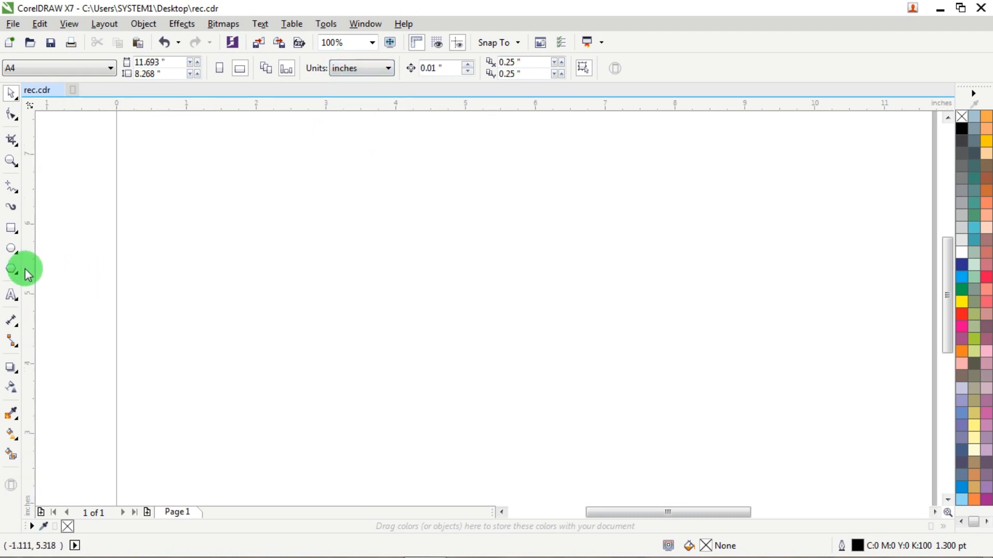
- Draw a rectangle on the page and set its size to 7.5 by 3.25 inches
{"action": "left_click", "coordinate": [12, 228]}
{"action": "left_click_drag", "start_coordinate": [348, 237], "coordinate": [717, 411]}
{"action": "left_click", "coordinate": [135, 62]}
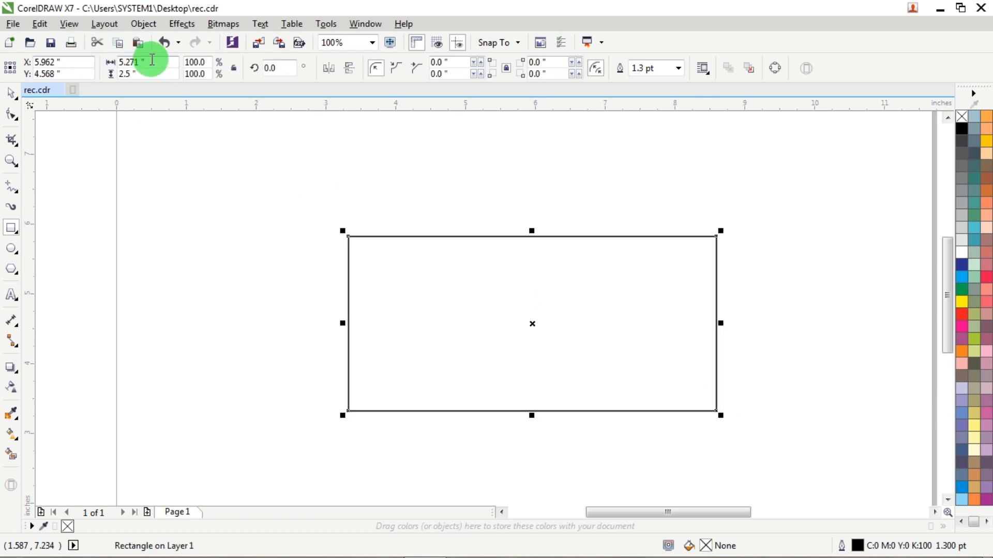
{"action": "type", "text": "7.5"}
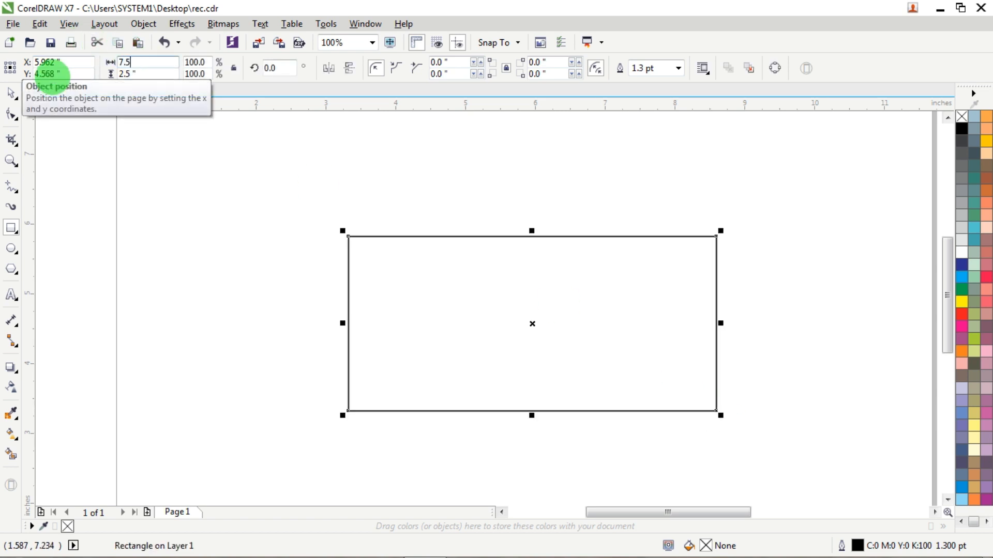
{"action": "key", "text": "Tab"}
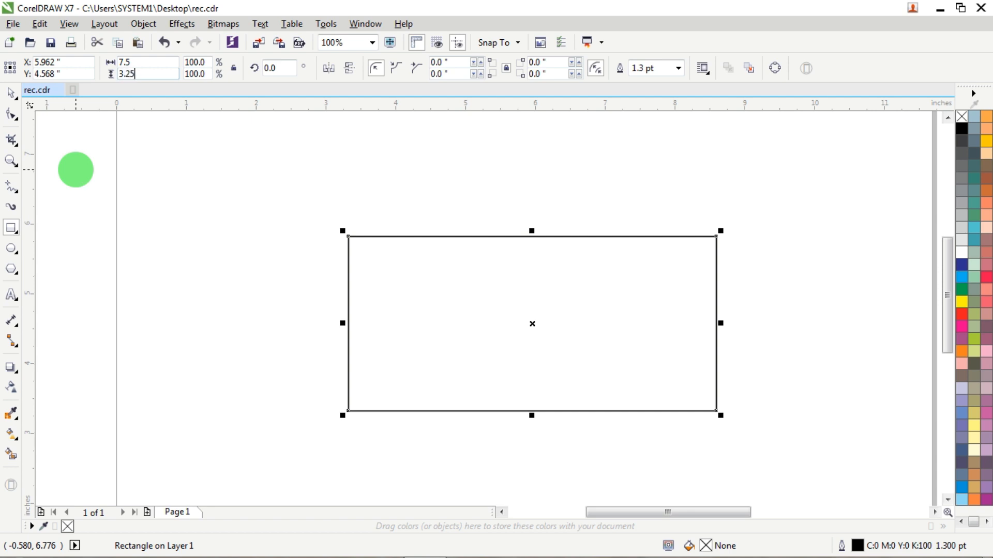
{"action": "type", "text": "3.25"}
{"action": "key", "text": "Return"}
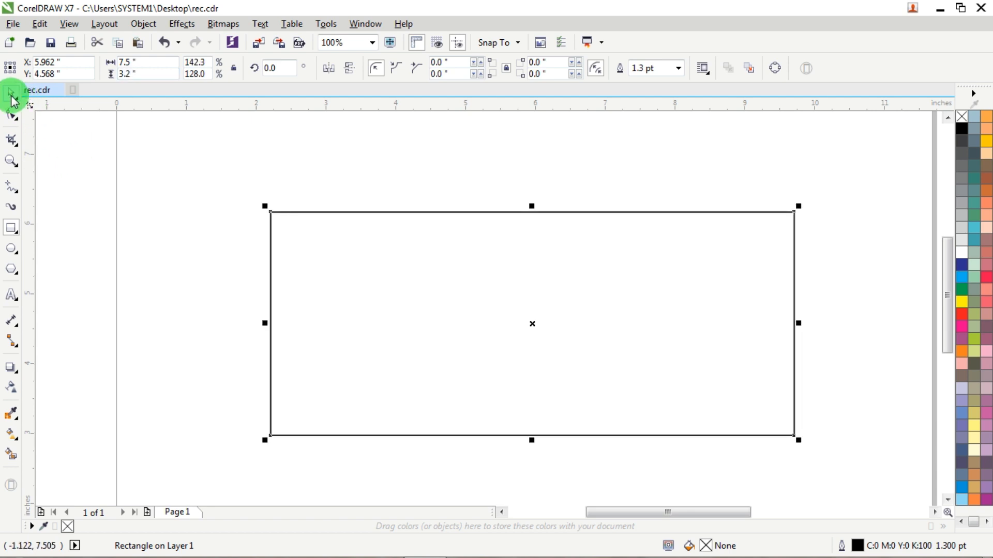
- Move the rectangle slightly up and left on the page, fill it with black and remove its outline
{"action": "left_click_drag", "start_coordinate": [654, 301], "coordinate": [642, 290]}
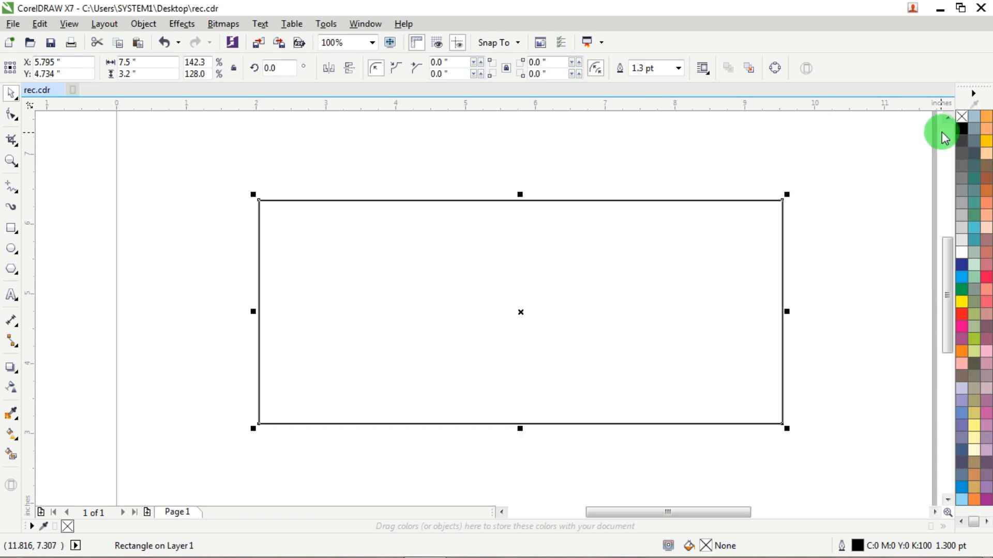
{"action": "left_click", "coordinate": [961, 129]}
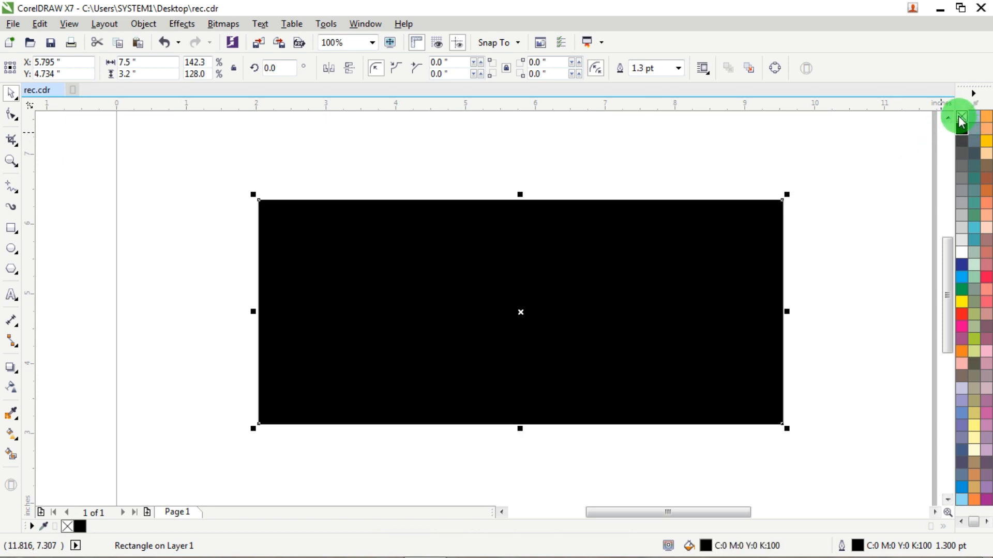
{"action": "left_click", "coordinate": [690, 156]}
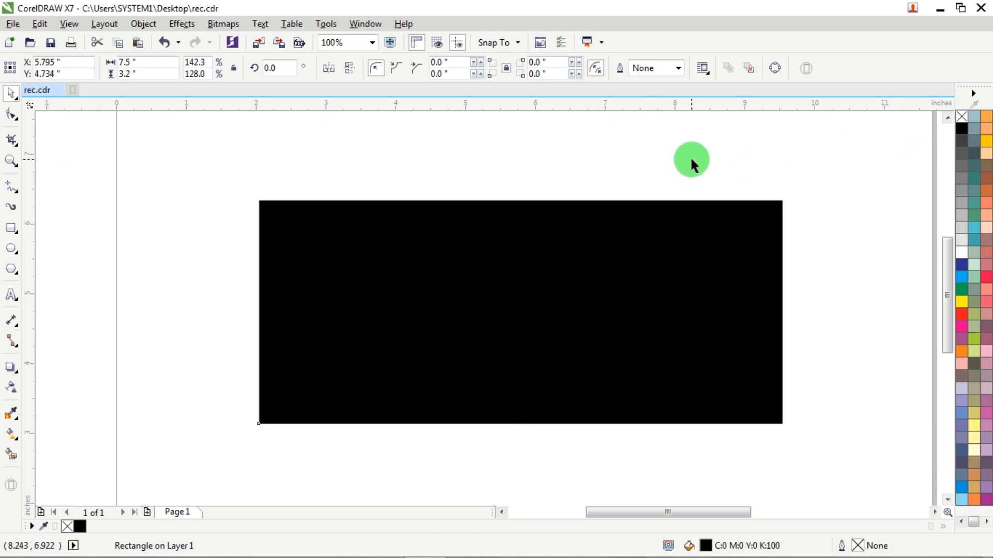
- Draw a slanted straight line about 0.99 by 4.1 inches across the black rectangle and colour its outline magenta
{"action": "left_click", "coordinate": [11, 187]}
{"action": "left_click", "coordinate": [528, 161]}
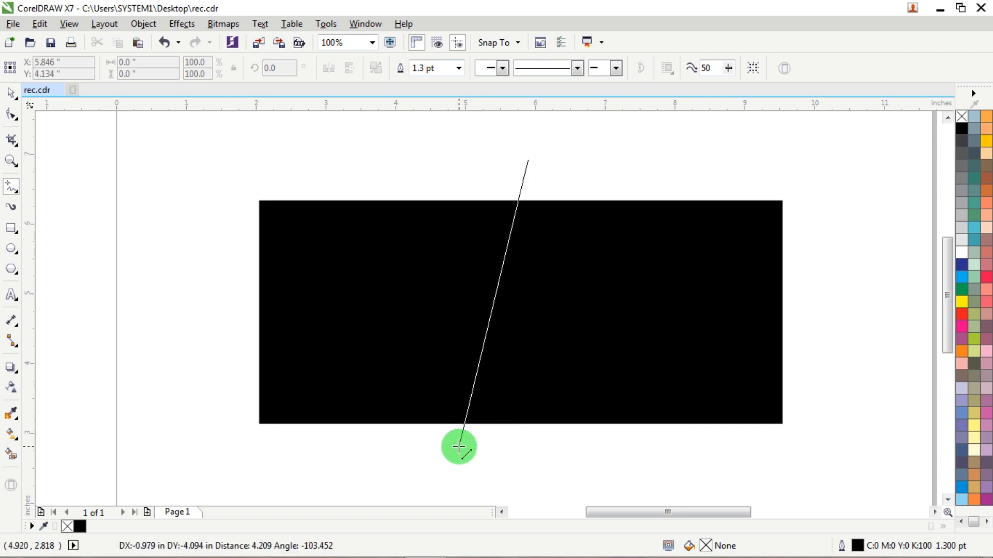
{"action": "left_click", "coordinate": [458, 447]}
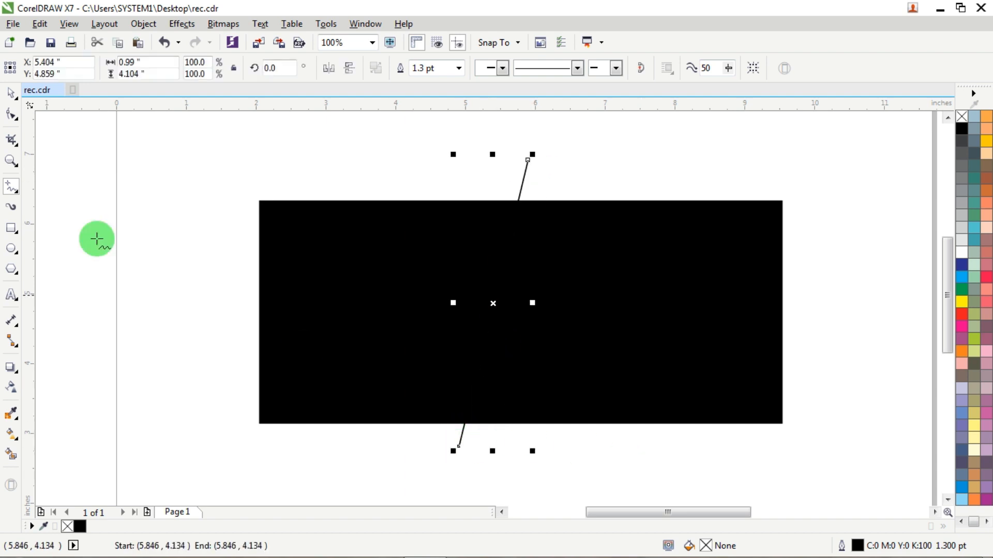
{"action": "left_click", "coordinate": [11, 93]}
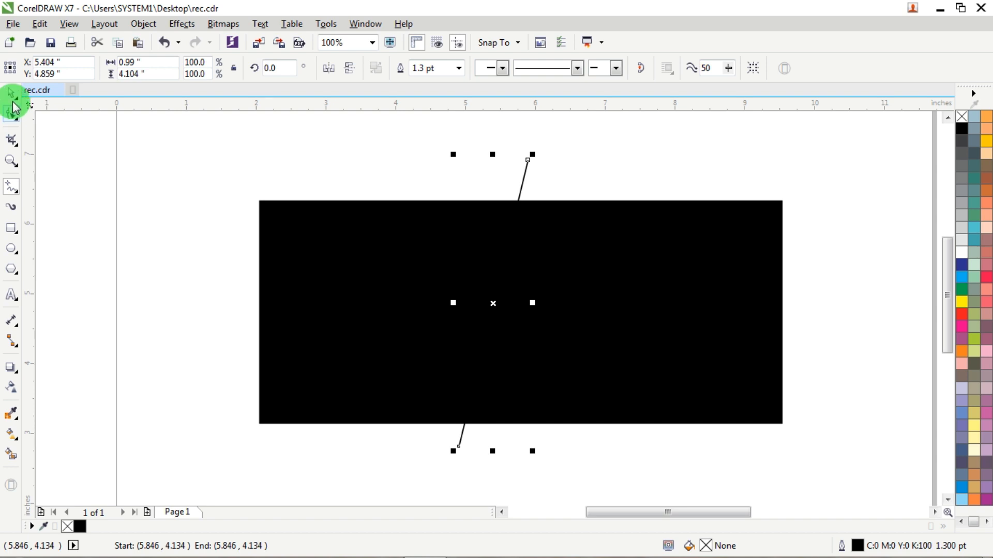
{"action": "right_click", "coordinate": [961, 327]}
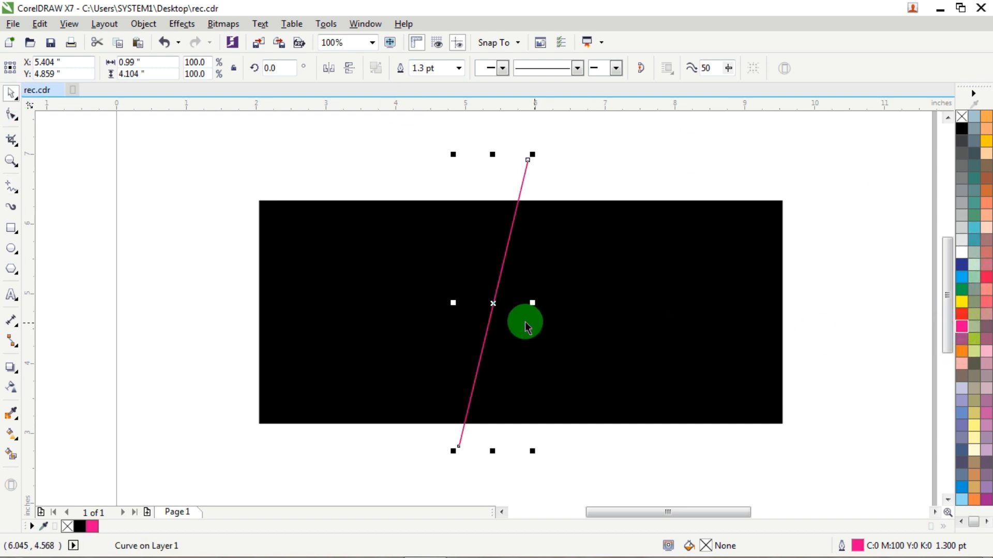
- Copy the magenta line three times, two copies closely spaced to its right and one to its left, making four parallel lines
{"action": "scroll", "coordinate": [490, 302], "scroll_direction": "up", "scroll_amount": 4}
{"action": "left_click_drag", "start_coordinate": [498, 299], "coordinate": [572, 306]}
{"action": "left_click_drag", "start_coordinate": [513, 284], "coordinate": [422, 281]}
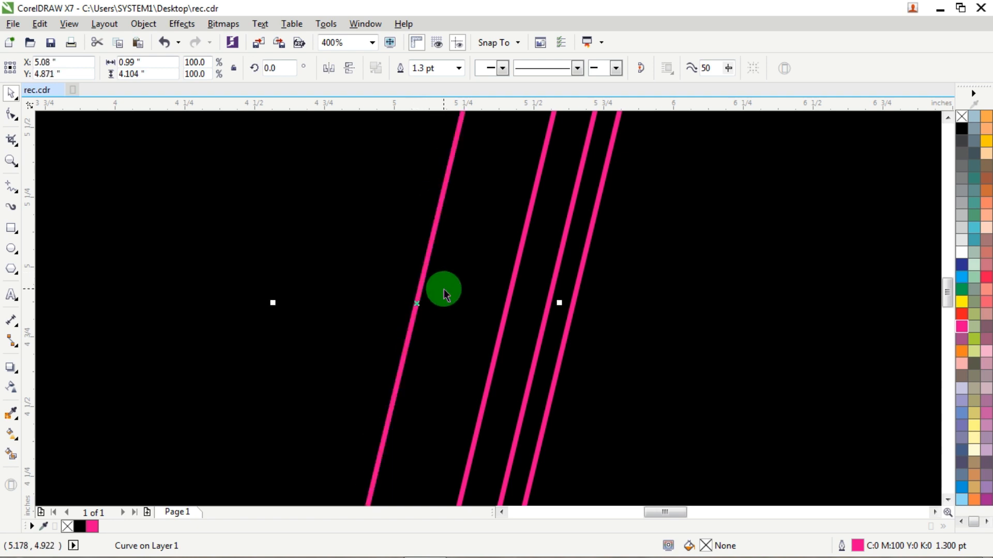
{"action": "scroll", "coordinate": [443, 288], "scroll_direction": "down", "scroll_amount": 4}
{"action": "scroll", "coordinate": [441, 155], "scroll_direction": "up", "scroll_amount": 4}
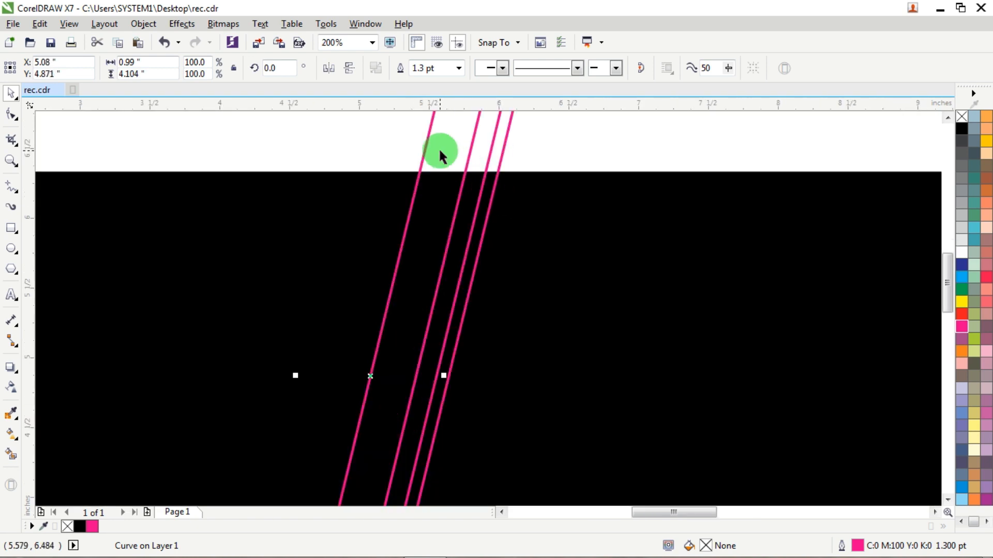
{"action": "scroll", "coordinate": [461, 170], "scroll_direction": "down", "scroll_amount": 4}
{"action": "scroll", "coordinate": [461, 170], "scroll_direction": "up", "scroll_amount": 1}
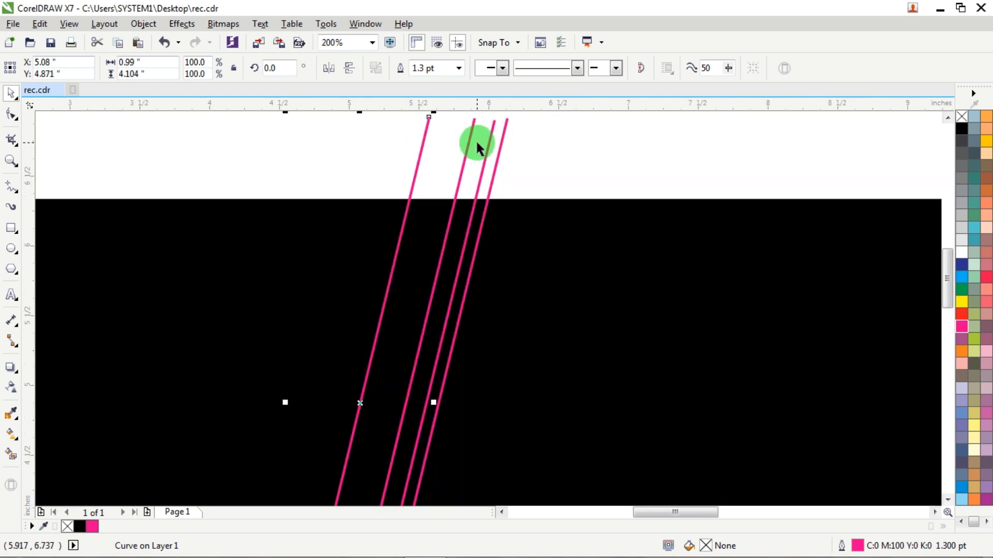
{"action": "scroll", "coordinate": [476, 138], "scroll_direction": "down", "scroll_amount": 2}
{"action": "scroll", "coordinate": [441, 206], "scroll_direction": "up", "scroll_amount": 1}
{"action": "scroll", "coordinate": [483, 204], "scroll_direction": "up", "scroll_amount": 1}
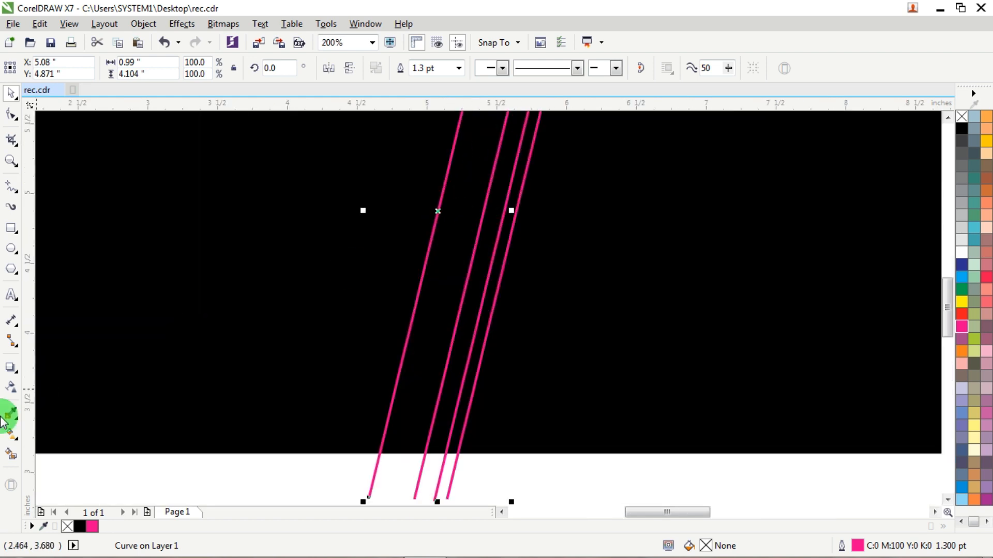
- Smart-fill the three strips between the four lines within the rectangle using blue-grey and a 0.5 pt black outline
{"action": "left_click", "coordinate": [12, 455]}
{"action": "left_click", "coordinate": [463, 240]}
{"action": "scroll", "coordinate": [476, 243], "scroll_direction": "up", "scroll_amount": 1}
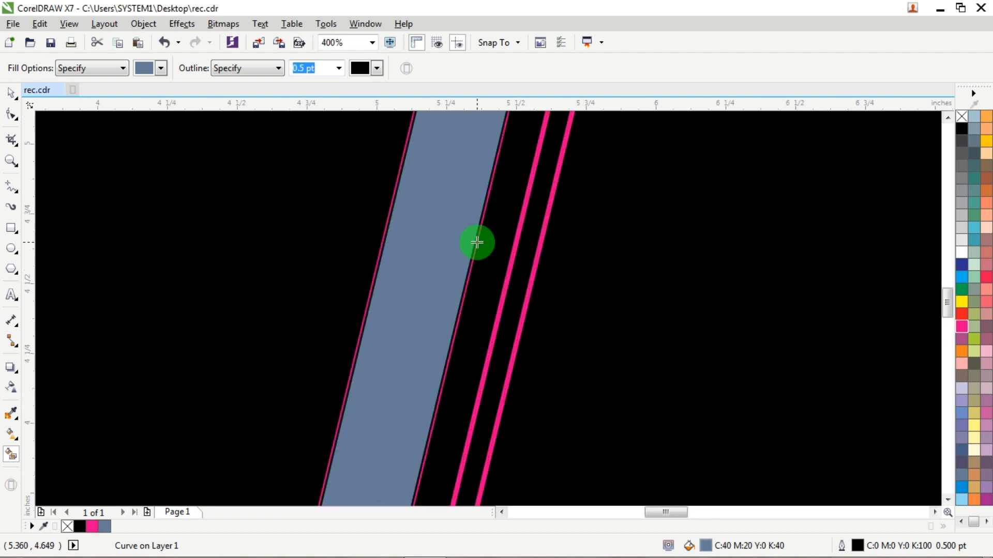
{"action": "left_click", "coordinate": [503, 255]}
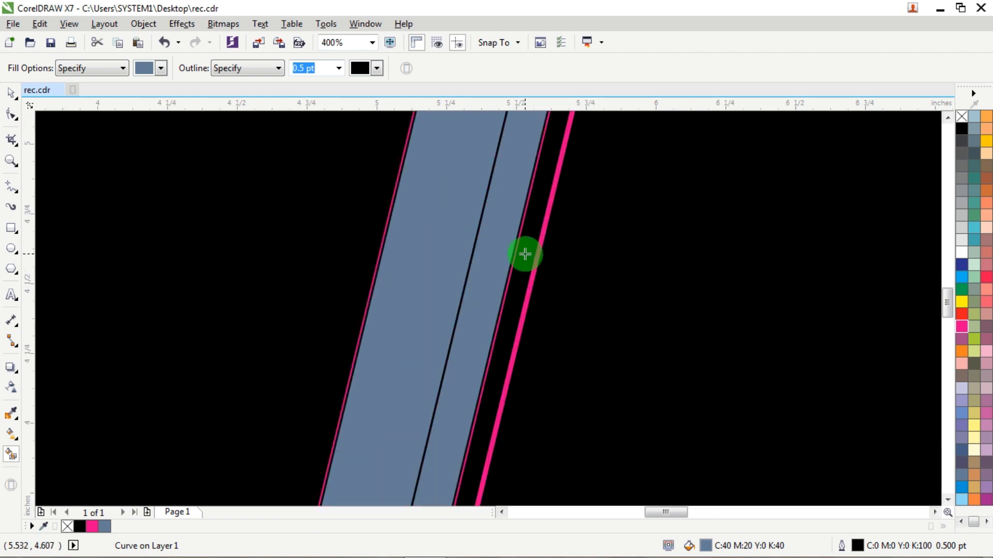
{"action": "left_click", "coordinate": [525, 253]}
{"action": "scroll", "coordinate": [526, 253], "scroll_direction": "down", "scroll_amount": 3}
{"action": "scroll", "coordinate": [536, 240], "scroll_direction": "down", "scroll_amount": 1}
{"action": "scroll", "coordinate": [538, 205], "scroll_direction": "up", "scroll_amount": 3}
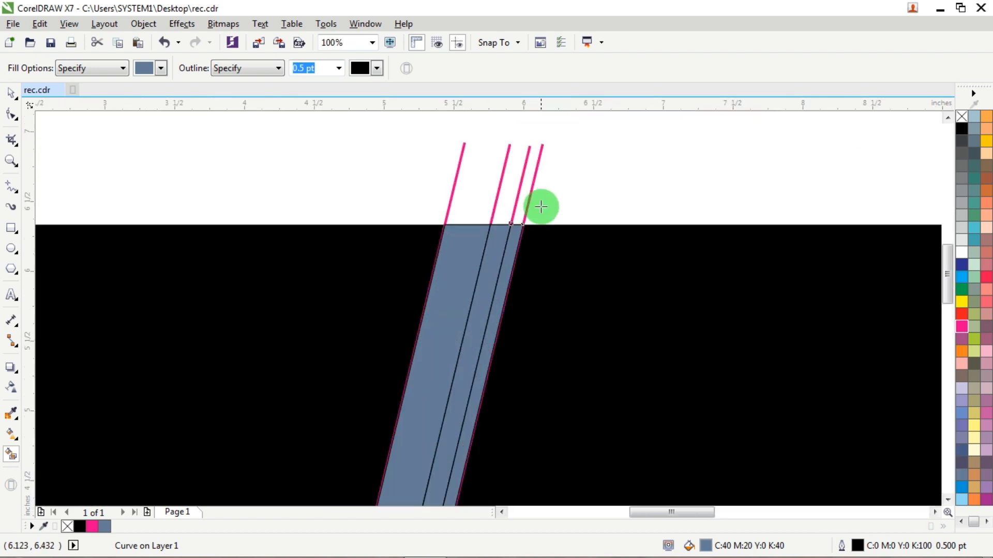
- Delete the four magenta guide lines, leaving only the filled strips on the black rectangle
{"action": "left_click", "coordinate": [12, 97]}
{"action": "left_click_drag", "start_coordinate": [481, 149], "coordinate": [434, 137]}
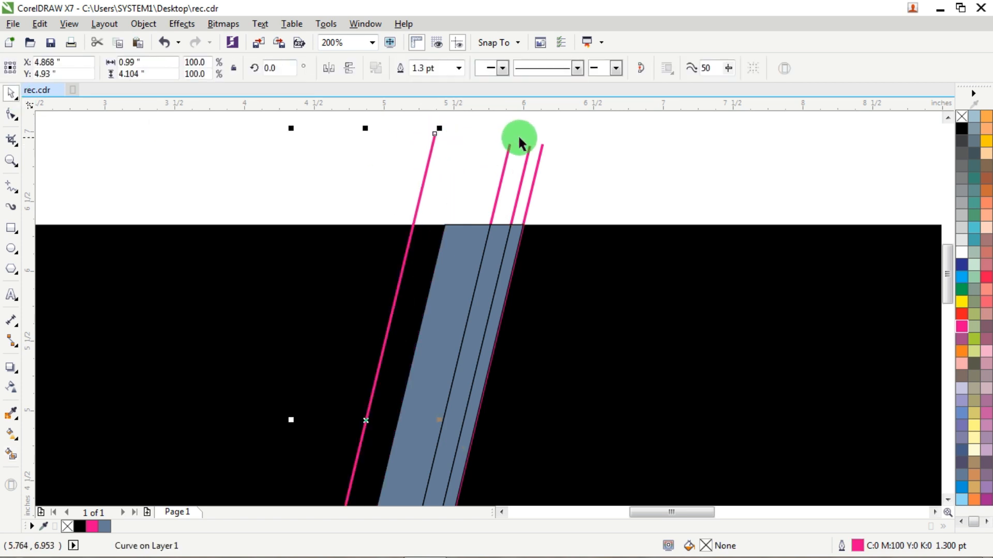
{"action": "key", "text": "Delete"}
{"action": "left_click", "coordinate": [507, 153]}
{"action": "key", "text": "Delete"}
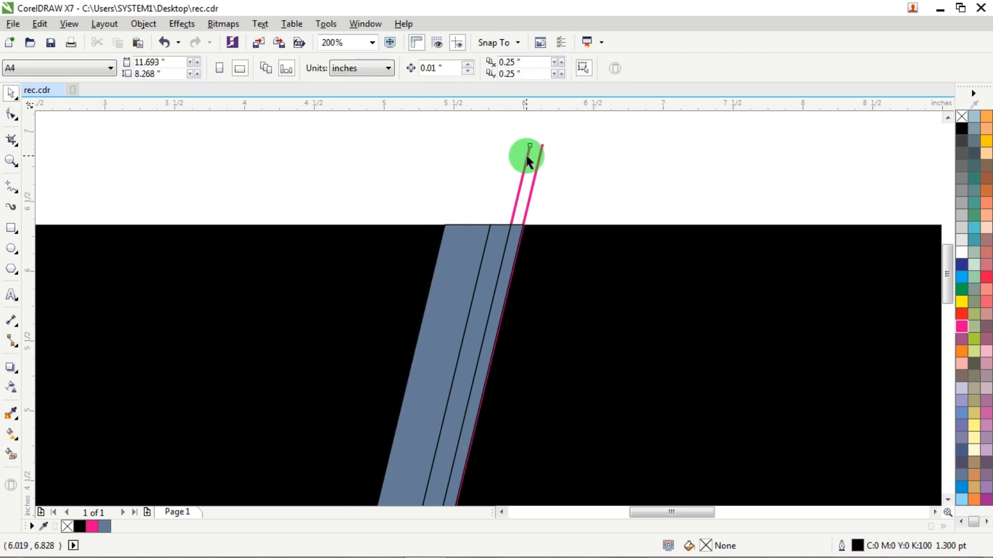
{"action": "left_click", "coordinate": [526, 155]}
{"action": "key", "text": "Delete"}
{"action": "left_click", "coordinate": [541, 153]}
{"action": "key", "text": "Delete"}
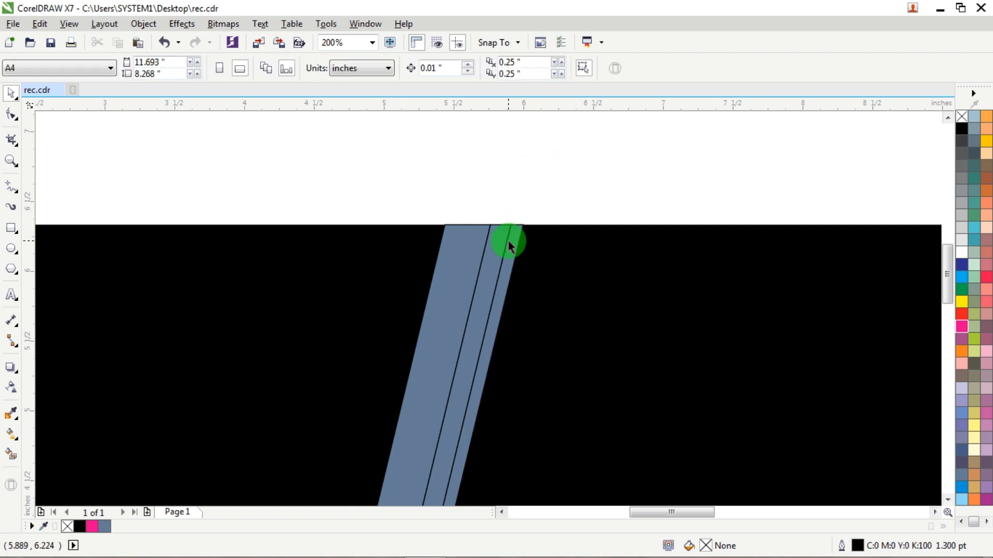
- Fill the narrowest strip, on the right of the three, with white and remove its outline
{"action": "left_click", "coordinate": [509, 244]}
{"action": "scroll", "coordinate": [518, 231], "scroll_direction": "up", "scroll_amount": 2}
{"action": "left_click", "coordinate": [962, 253]}
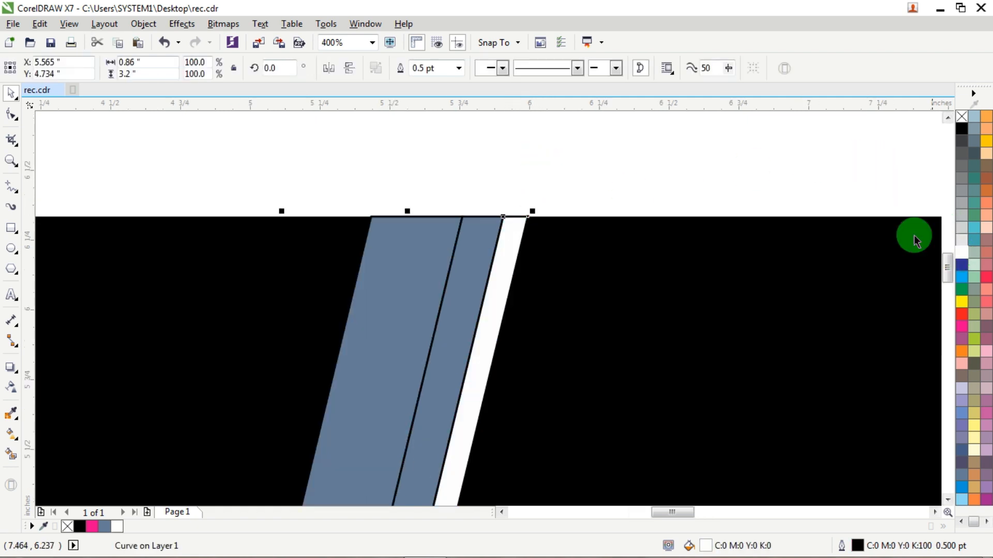
{"action": "left_click", "coordinate": [542, 140]}
{"action": "left_click", "coordinate": [507, 224]}
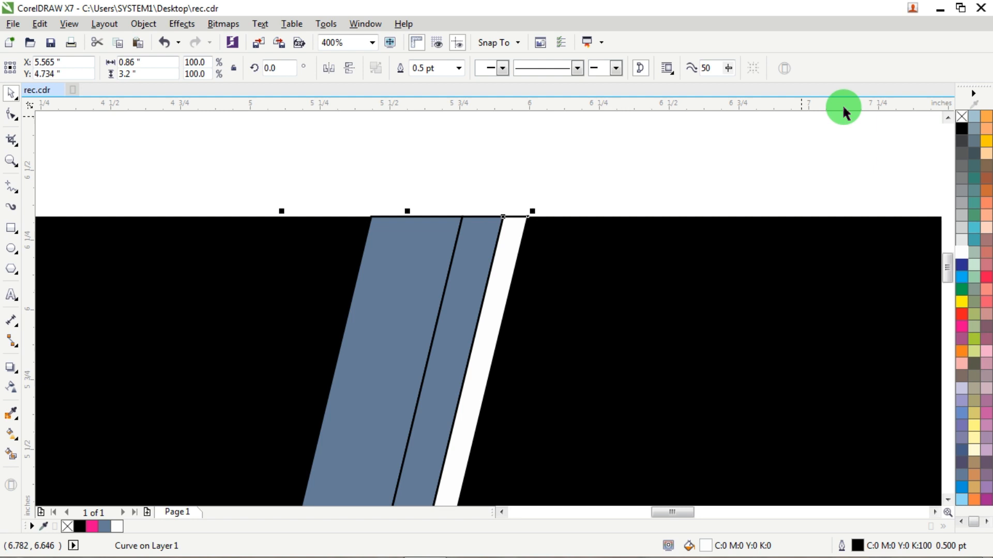
{"action": "right_click", "coordinate": [961, 117]}
{"action": "left_click", "coordinate": [625, 132]}
- Fill the middle strip with orange (C0 M60 Y100 K0) and remove its outline
{"action": "scroll", "coordinate": [505, 231], "scroll_direction": "up", "scroll_amount": 2}
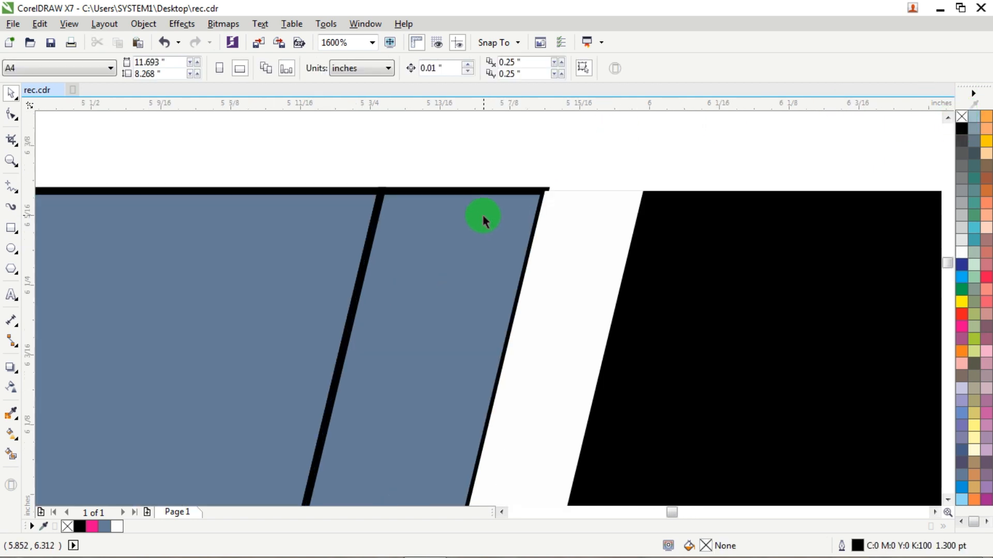
{"action": "left_click", "coordinate": [483, 217]}
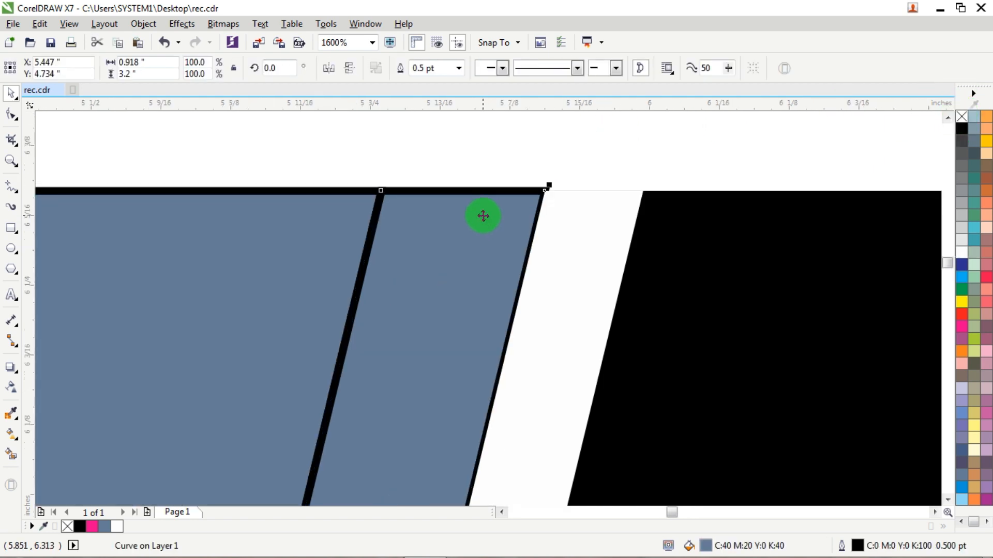
{"action": "left_click", "coordinate": [963, 353]}
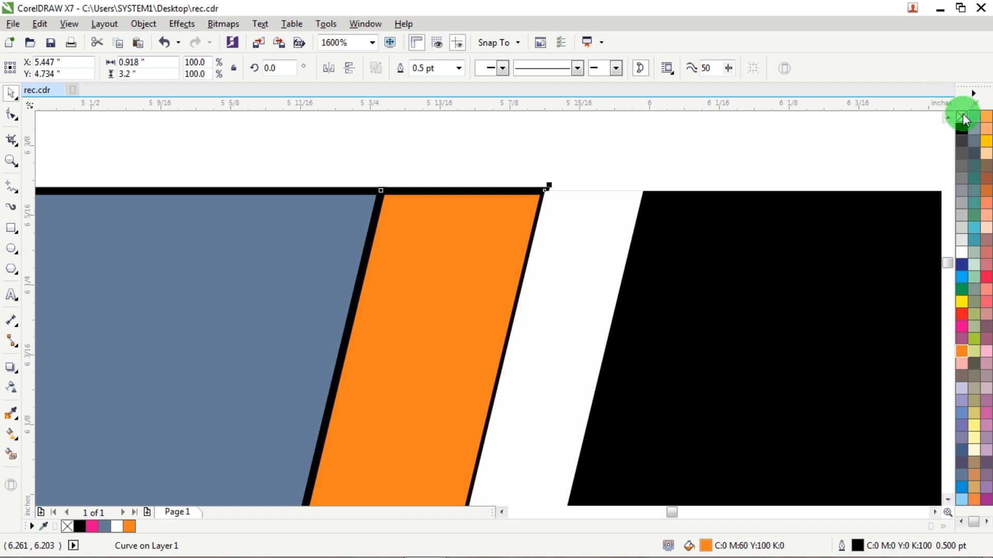
{"action": "right_click", "coordinate": [963, 118]}
{"action": "left_click", "coordinate": [671, 153]}
- Fill the widest, leftmost strip with deep yellow (C0 M20 Y100 K0) and remove its outline
{"action": "left_click", "coordinate": [166, 266]}
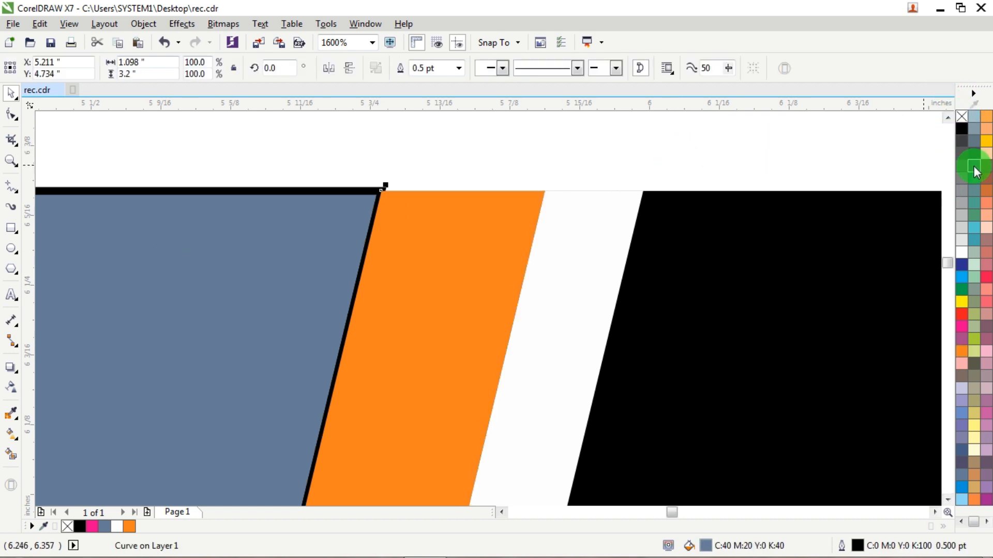
{"action": "left_click", "coordinate": [985, 142]}
{"action": "right_click", "coordinate": [962, 117]}
{"action": "left_click", "coordinate": [701, 142]}
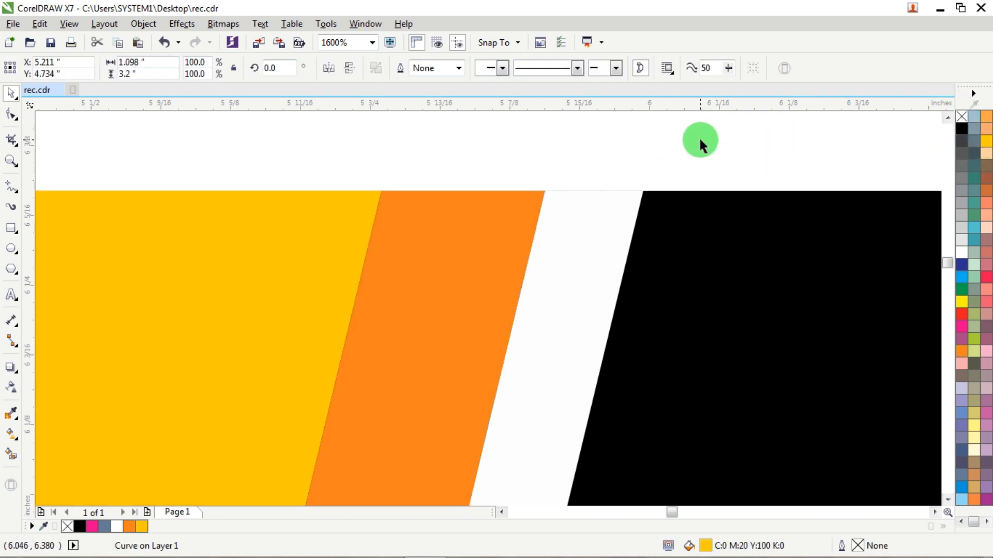
- Apply an elliptical fountain fill lengthwise along the orange middle strip, with the outer orange node near the strip's lower end
{"action": "scroll", "coordinate": [340, 212], "scroll_direction": "down", "scroll_amount": 5}
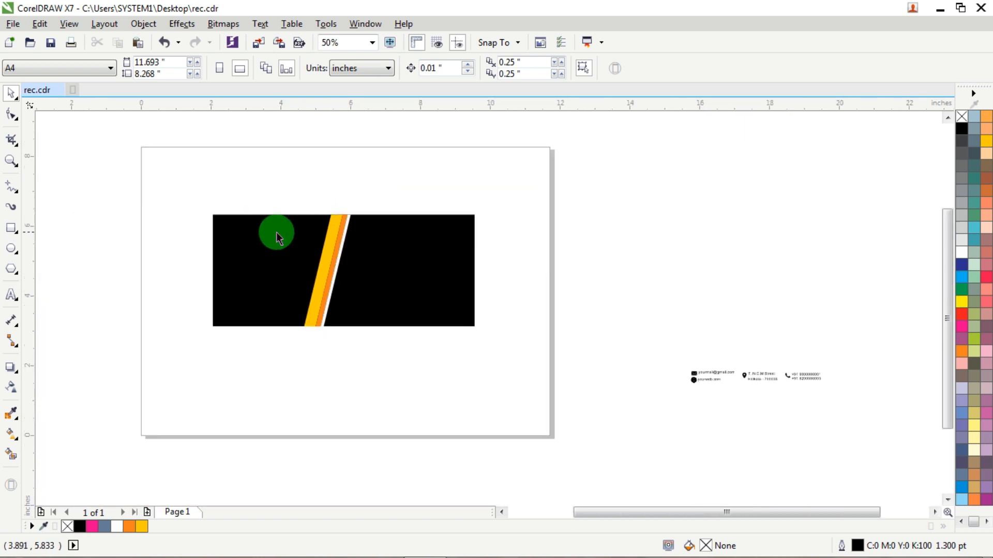
{"action": "scroll", "coordinate": [305, 241], "scroll_direction": "up", "scroll_amount": 1}
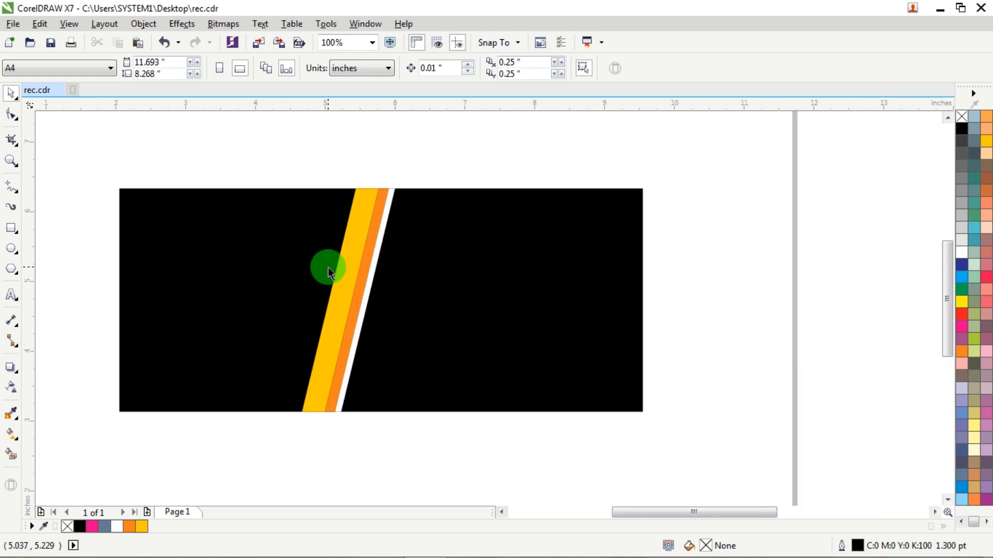
{"action": "left_click", "coordinate": [367, 263]}
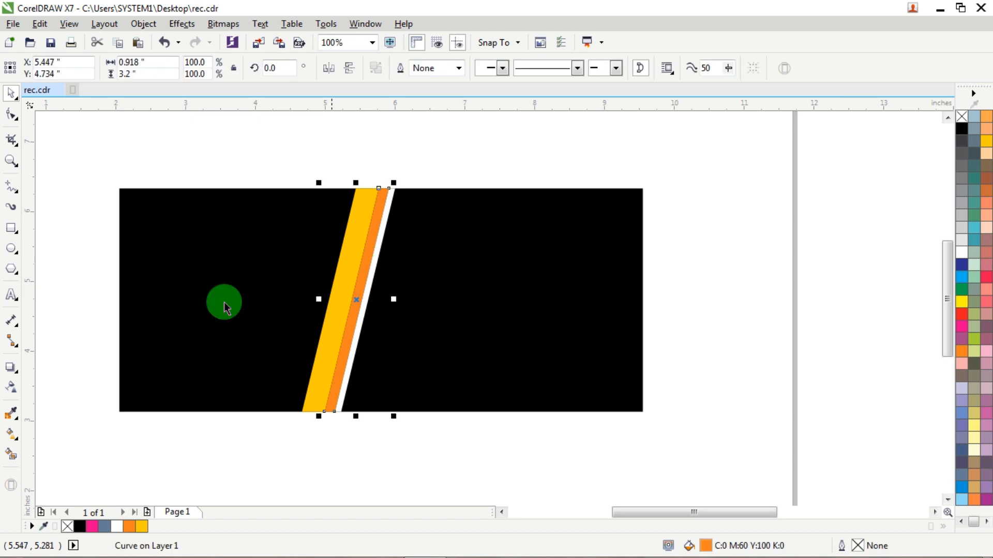
{"action": "left_click", "coordinate": [11, 434]}
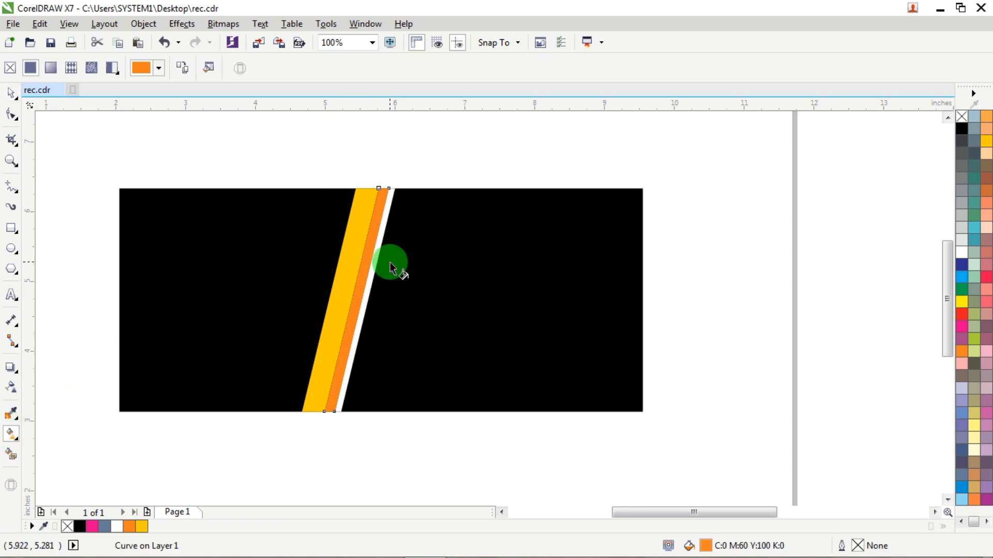
{"action": "left_click_drag", "start_coordinate": [382, 189], "coordinate": [331, 405]}
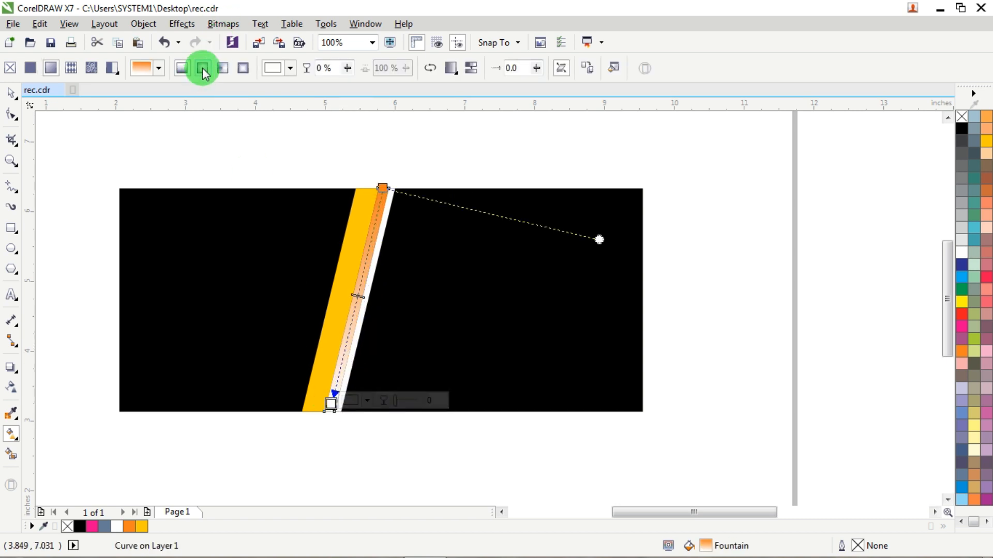
{"action": "left_click", "coordinate": [202, 68]}
{"action": "left_click_drag", "start_coordinate": [369, 341], "coordinate": [332, 381]}
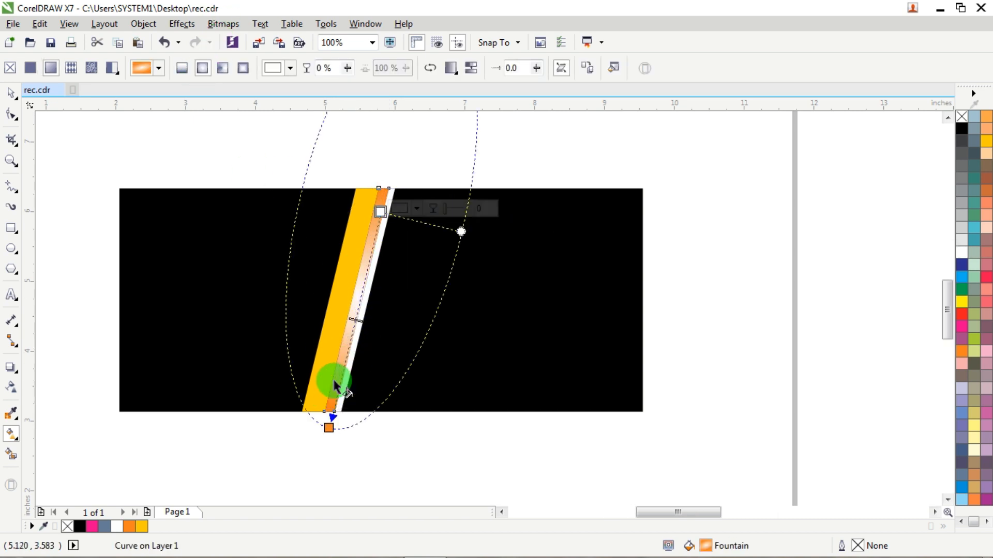
{"action": "scroll", "coordinate": [334, 380], "scroll_direction": "up", "scroll_amount": 2}
{"action": "left_click_drag", "start_coordinate": [325, 429], "coordinate": [336, 401]}
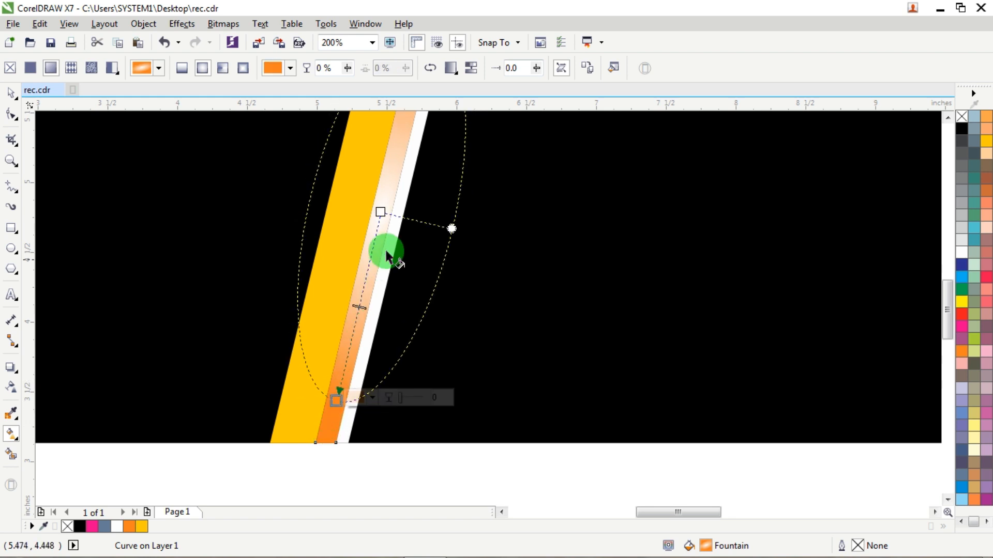
- Change the centre colour of the middle strip's elliptical gradient from white to pale yellow
{"action": "left_click", "coordinate": [381, 211]}
{"action": "left_click", "coordinate": [961, 301]}
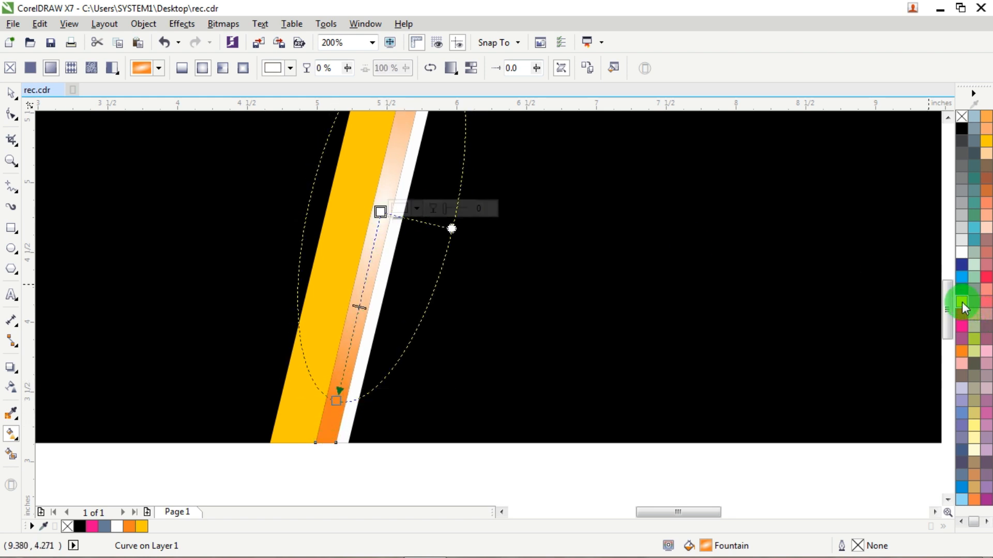
{"action": "scroll", "coordinate": [437, 280], "scroll_direction": "down", "scroll_amount": 2}
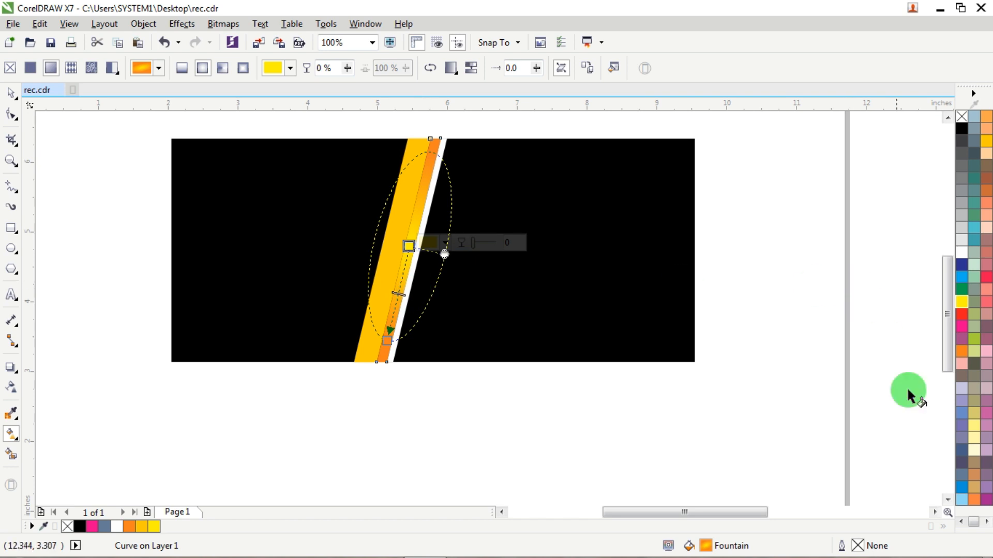
{"action": "left_click", "coordinate": [973, 427]}
- Darken the outer colour of the middle strip's gradient by setting its black component to K20
{"action": "left_click", "coordinate": [387, 341]}
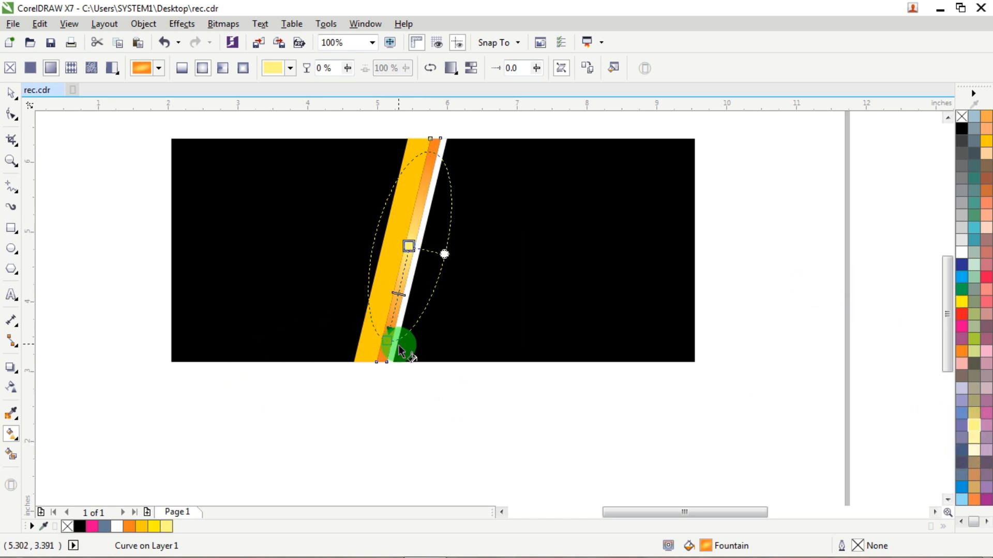
{"action": "left_click", "coordinate": [413, 336]}
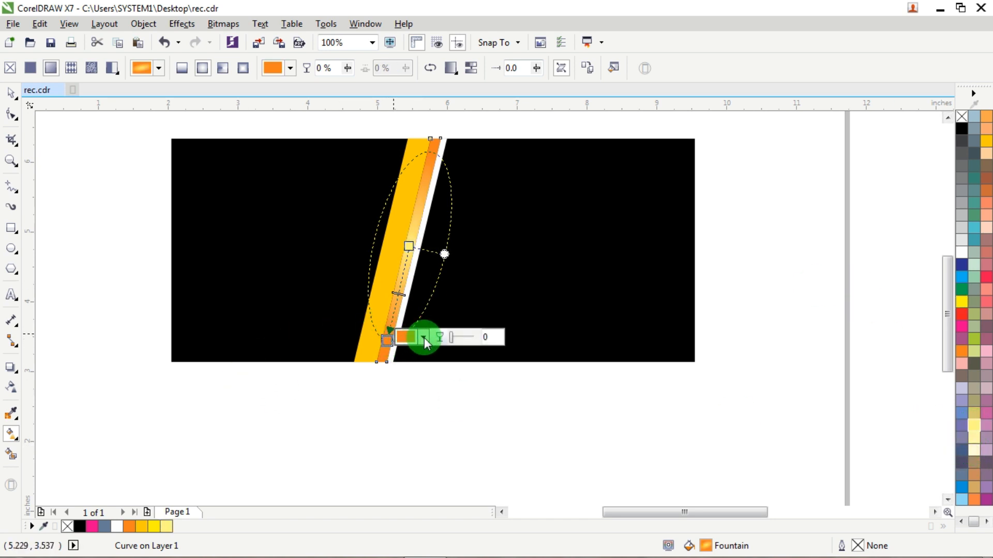
{"action": "left_click", "coordinate": [424, 338]}
{"action": "left_click", "coordinate": [542, 480]}
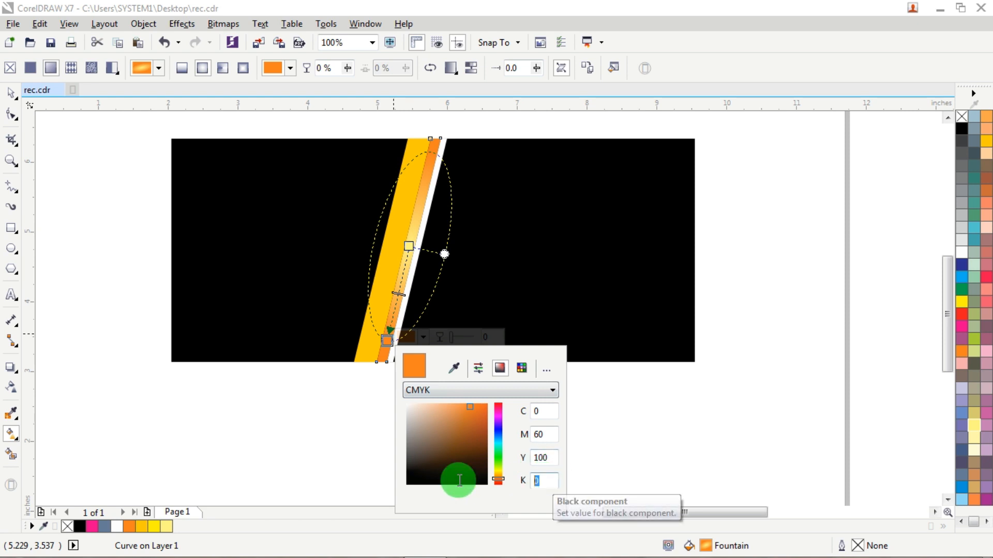
{"action": "key", "text": "shift+Tab"}
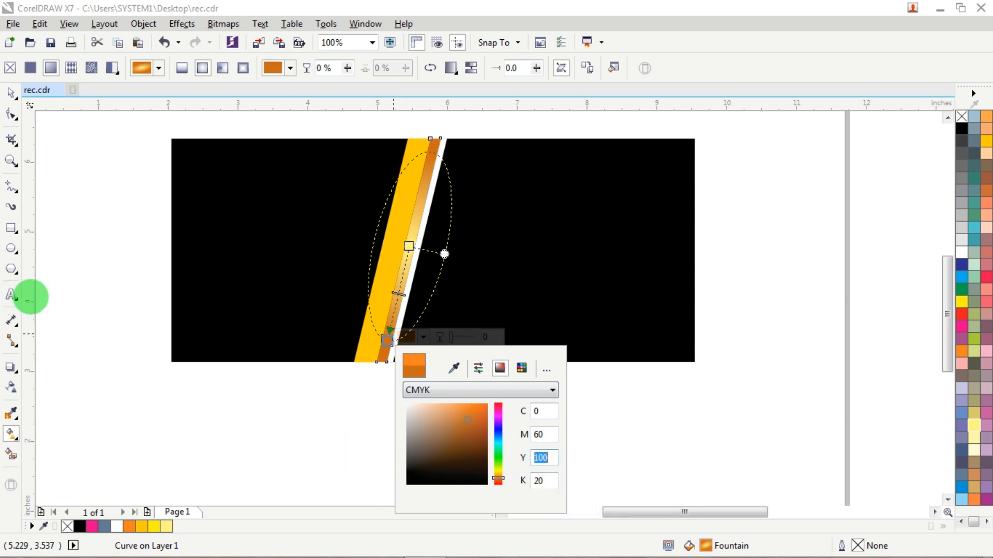
{"action": "left_click", "coordinate": [269, 200]}
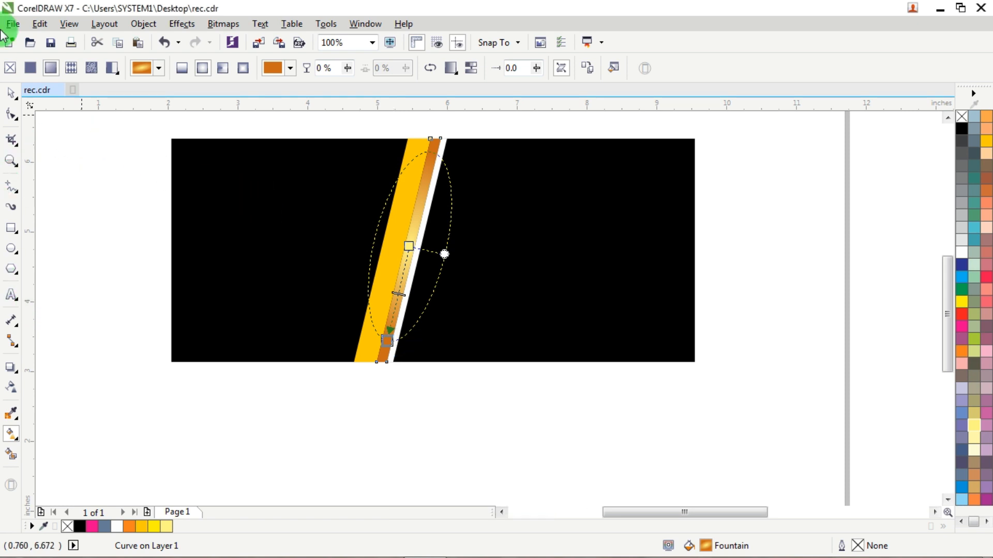
{"action": "left_click", "coordinate": [11, 93]}
{"action": "left_click", "coordinate": [155, 192]}
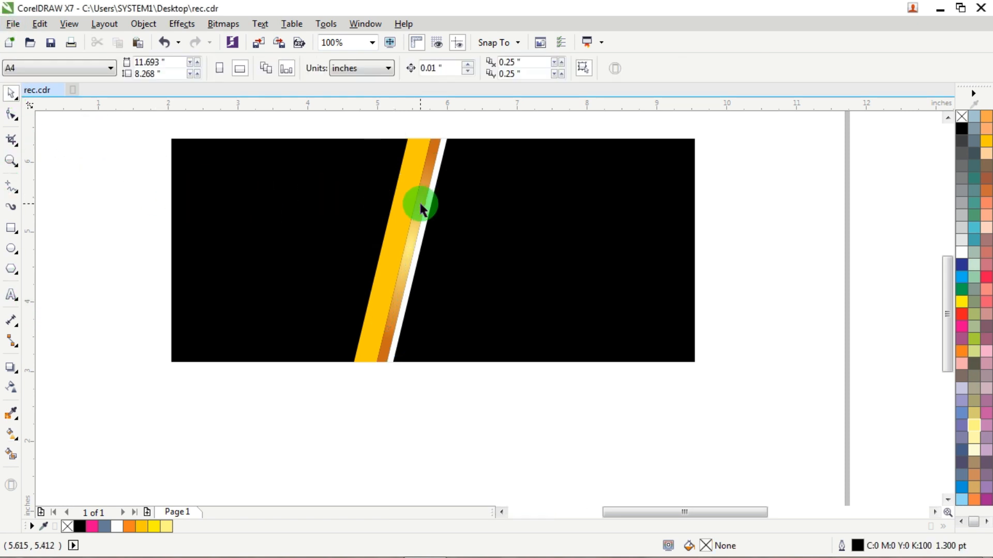
- Widen the middle strip's elliptical gradient slightly across the strip
{"action": "scroll", "coordinate": [418, 206], "scroll_direction": "up", "scroll_amount": 2}
{"action": "left_click", "coordinate": [421, 213]}
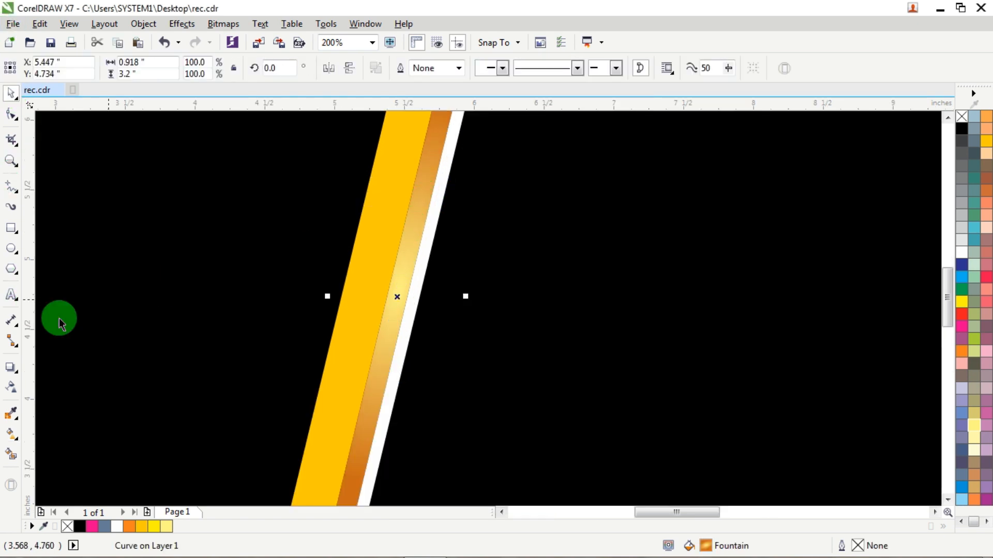
{"action": "left_click", "coordinate": [14, 436]}
{"action": "scroll", "coordinate": [361, 358], "scroll_direction": "down", "scroll_amount": 1}
{"action": "left_click_drag", "start_coordinate": [415, 333], "coordinate": [436, 343]}
- Set the magenta component of the middle strip's outer gradient colour to 80, giving C0 M80 Y100 K20
{"action": "left_click", "coordinate": [356, 420]}
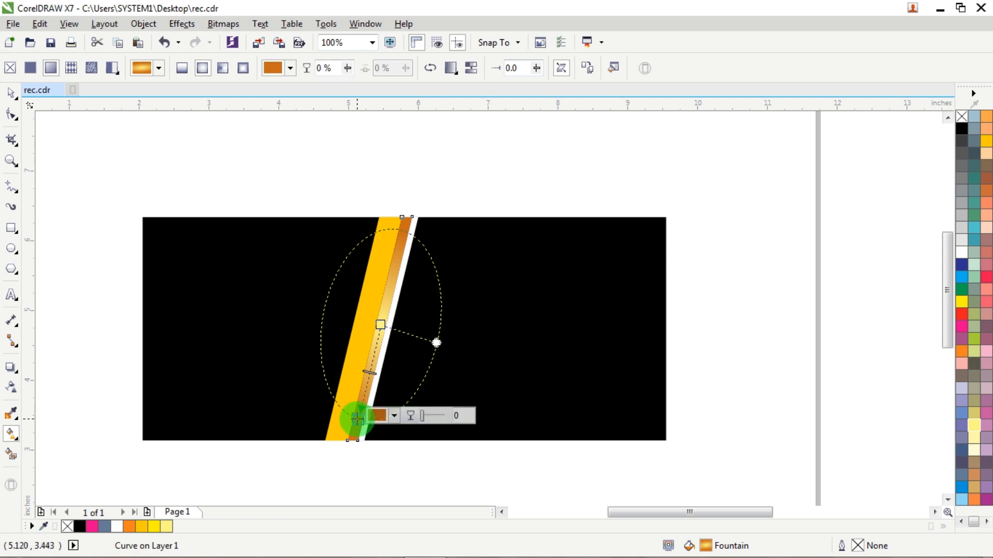
{"action": "left_click", "coordinate": [394, 417]}
{"action": "left_click", "coordinate": [503, 324]}
{"action": "double_click", "coordinate": [503, 325]}
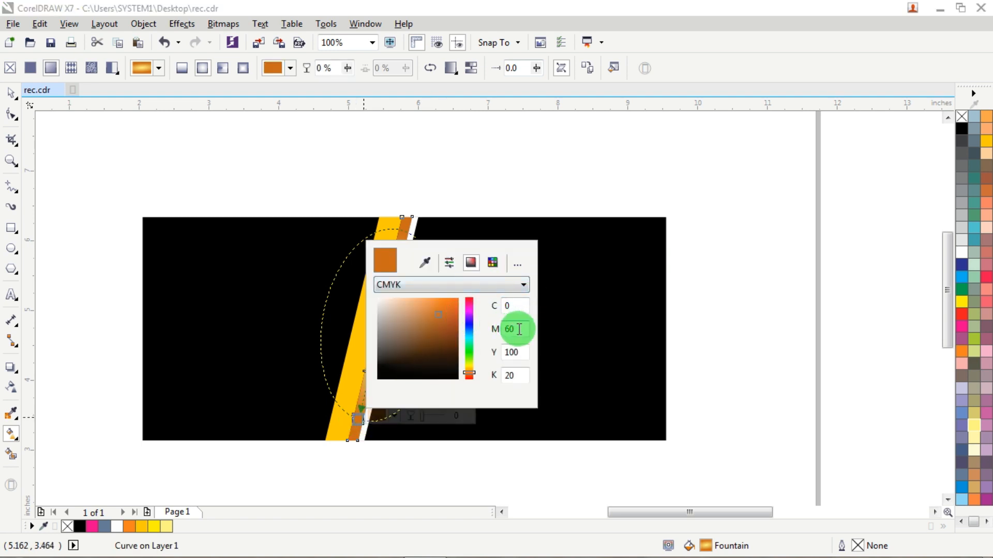
{"action": "key", "text": "Return"}
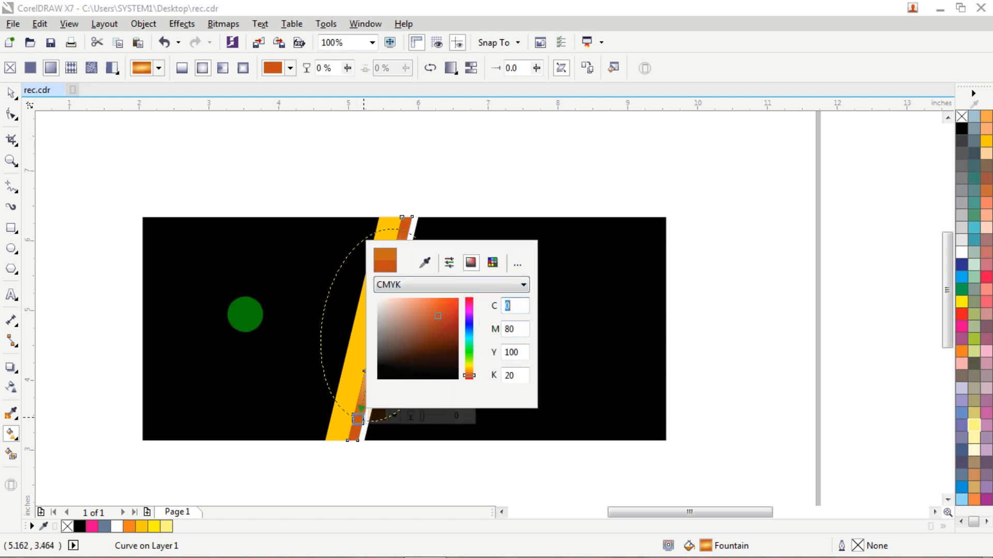
{"action": "left_click", "coordinate": [72, 178]}
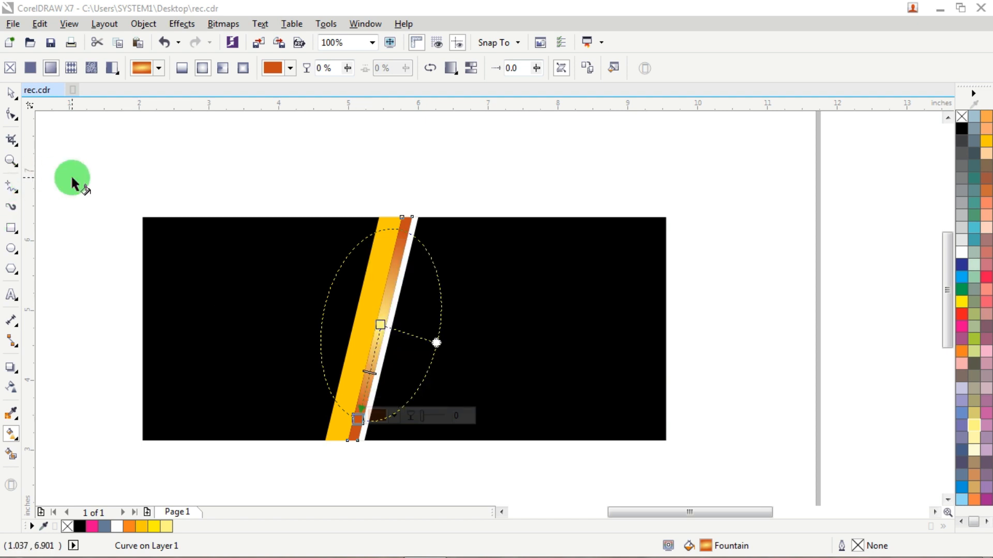
{"action": "left_click", "coordinate": [11, 94]}
{"action": "left_click", "coordinate": [262, 130]}
- Add a node midway along the yellow strip's left edge and pull it inward until the strip narrows sharply against the middle strip
{"action": "left_click", "coordinate": [398, 232]}
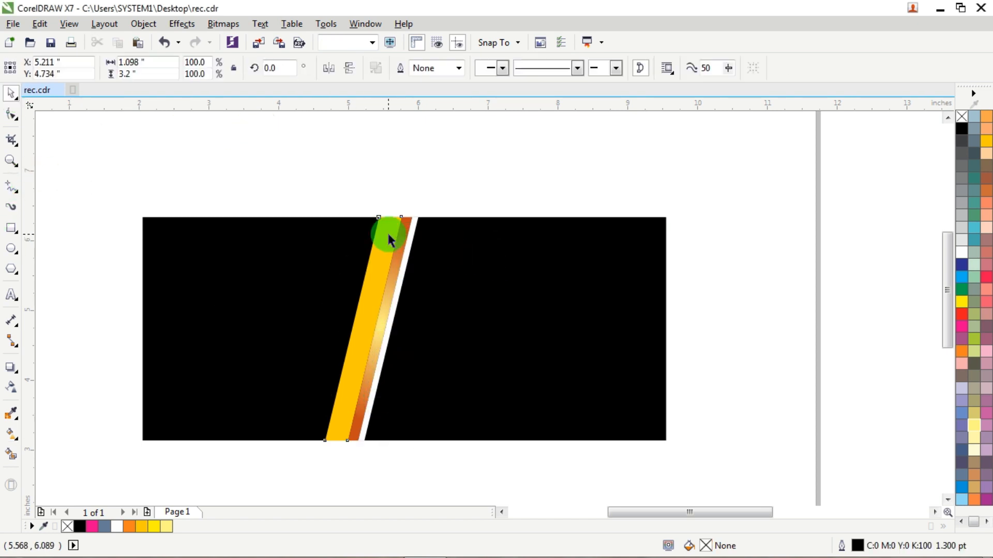
{"action": "scroll", "coordinate": [370, 328], "scroll_direction": "up", "scroll_amount": 2}
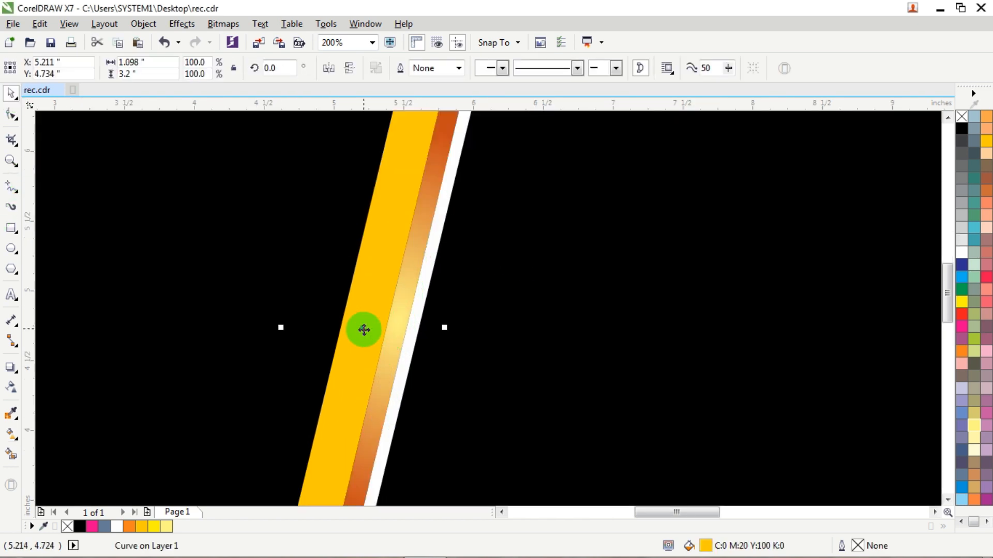
{"action": "left_click", "coordinate": [11, 115]}
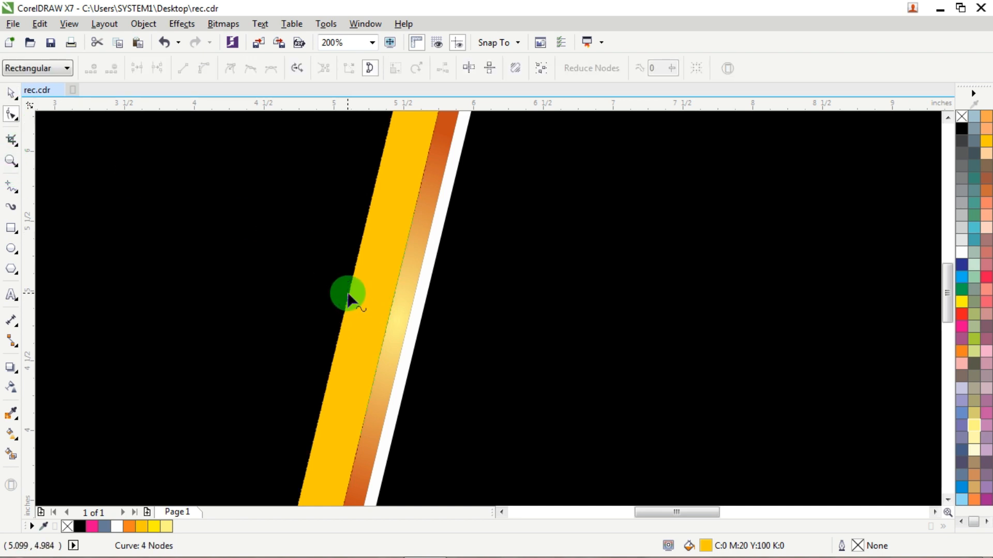
{"action": "double_click", "coordinate": [347, 298]}
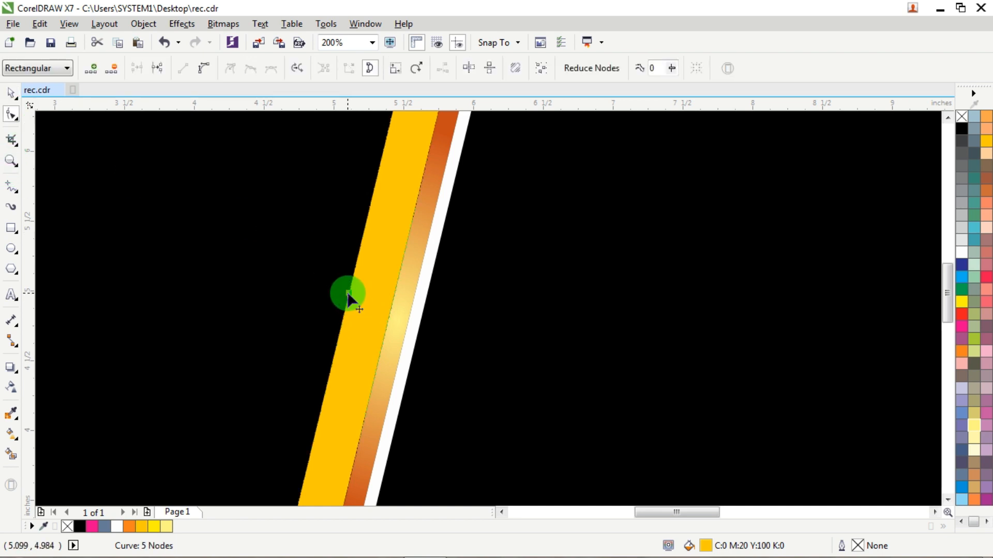
{"action": "left_click_drag", "start_coordinate": [347, 299], "coordinate": [378, 312]}
{"action": "scroll", "coordinate": [378, 312], "scroll_direction": "down", "scroll_amount": 2}
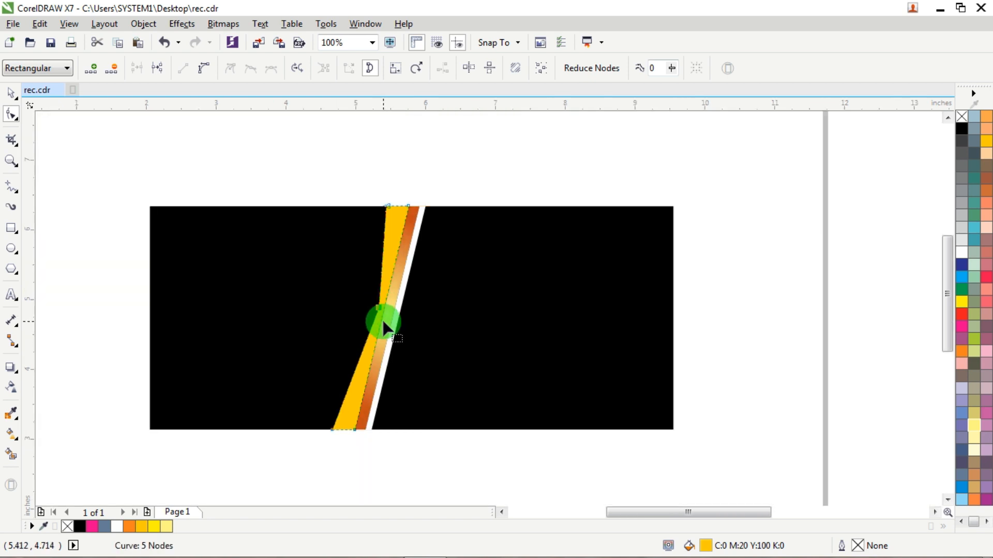
{"action": "scroll", "coordinate": [378, 294], "scroll_direction": "up", "scroll_amount": 4}
{"action": "left_click_drag", "start_coordinate": [368, 267], "coordinate": [372, 301]}
{"action": "scroll", "coordinate": [372, 301], "scroll_direction": "down", "scroll_amount": 2}
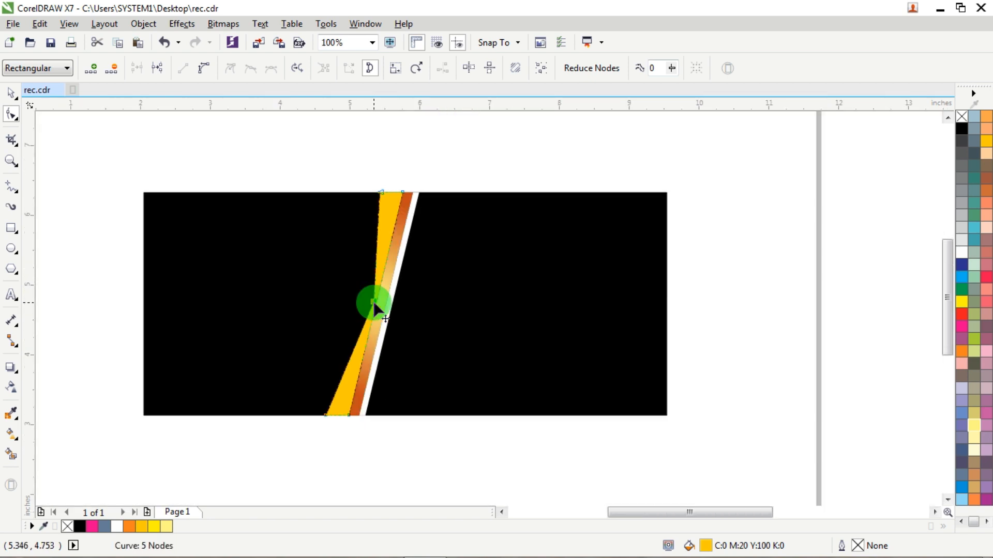
- Apply an elliptical fountain fill lengthwise along the yellow strip, with a white centre near its narrow waist and yellow outer ends
{"action": "left_click", "coordinate": [11, 434]}
{"action": "left_click_drag", "start_coordinate": [386, 198], "coordinate": [340, 404]}
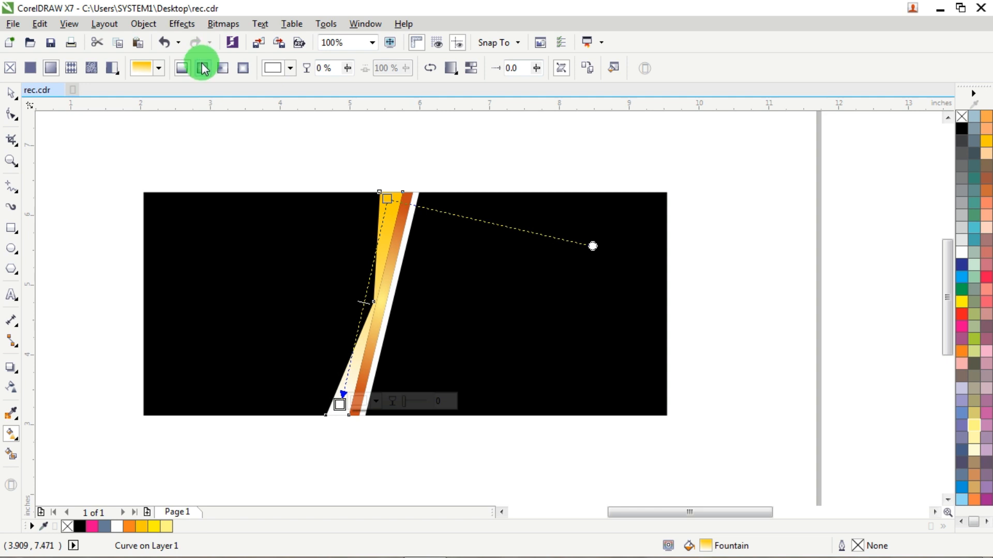
{"action": "left_click", "coordinate": [203, 67]}
{"action": "left_click_drag", "start_coordinate": [406, 310], "coordinate": [423, 298]}
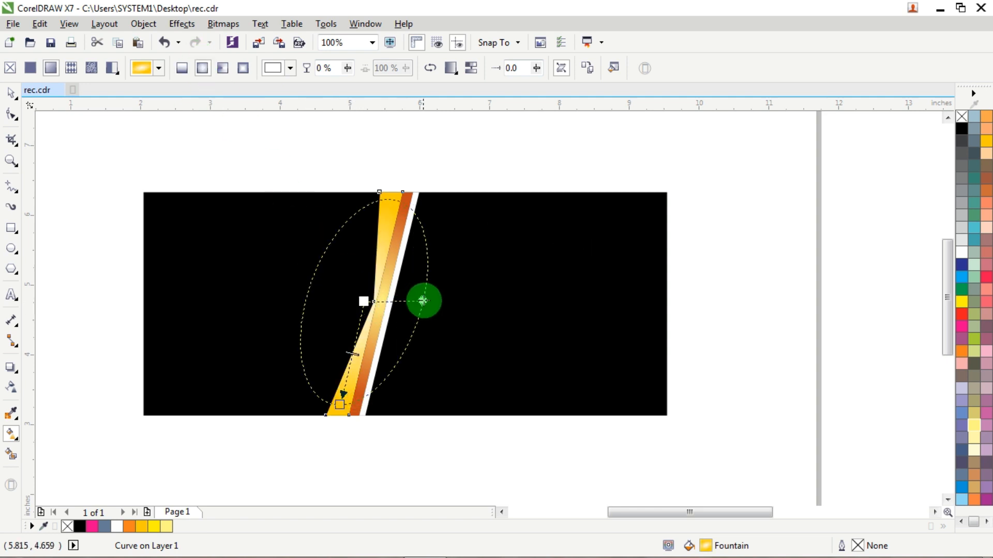
{"action": "left_click_drag", "start_coordinate": [336, 405], "coordinate": [345, 386]}
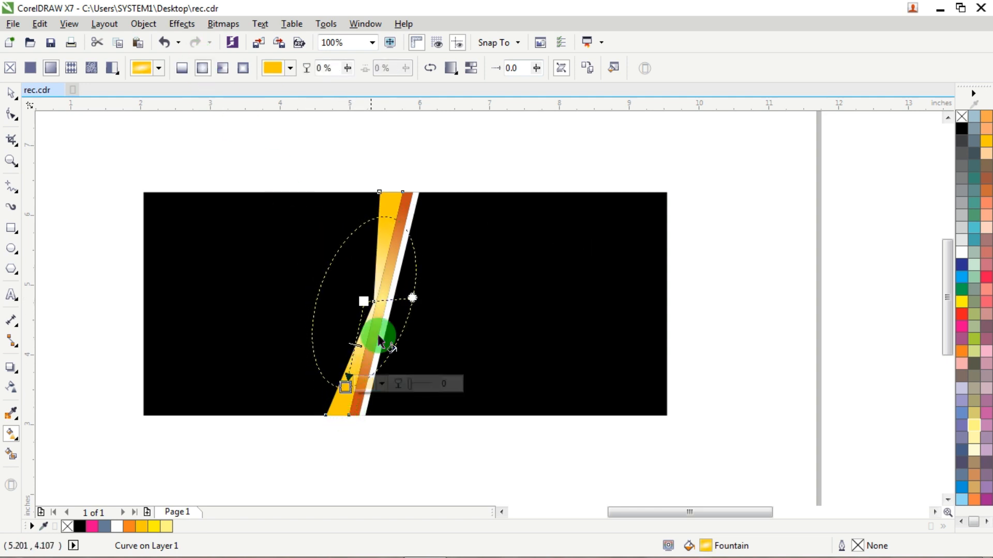
{"action": "left_click_drag", "start_coordinate": [412, 298], "coordinate": [419, 315]}
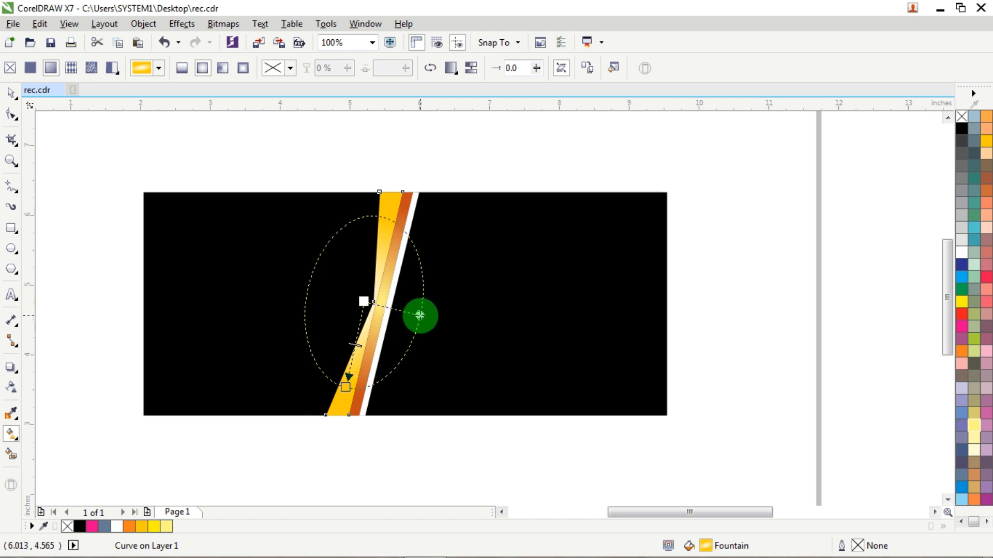
- Shift the yellow strip's gradient centre slightly outward and change its colour from white to pale cream
{"action": "left_click", "coordinate": [361, 298]}
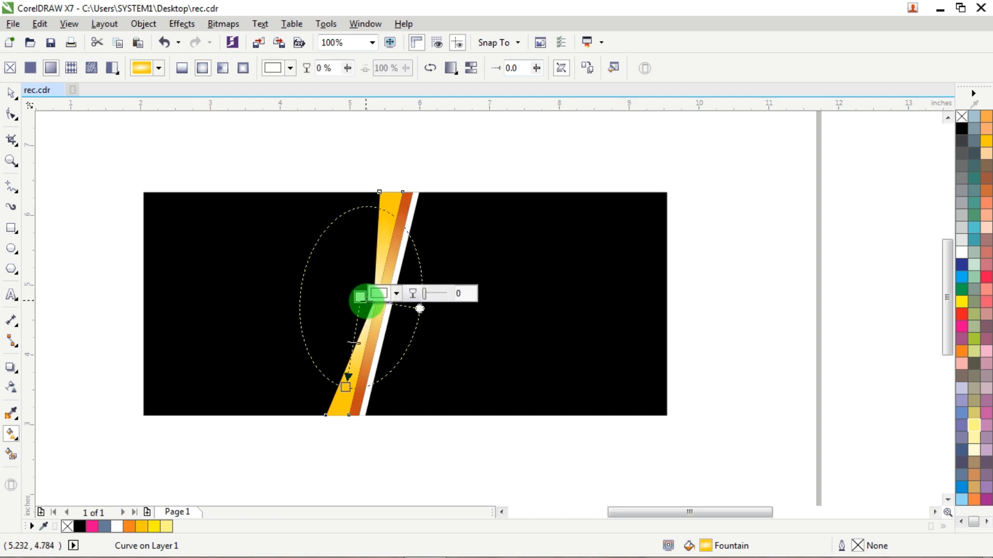
{"action": "left_click", "coordinate": [972, 451]}
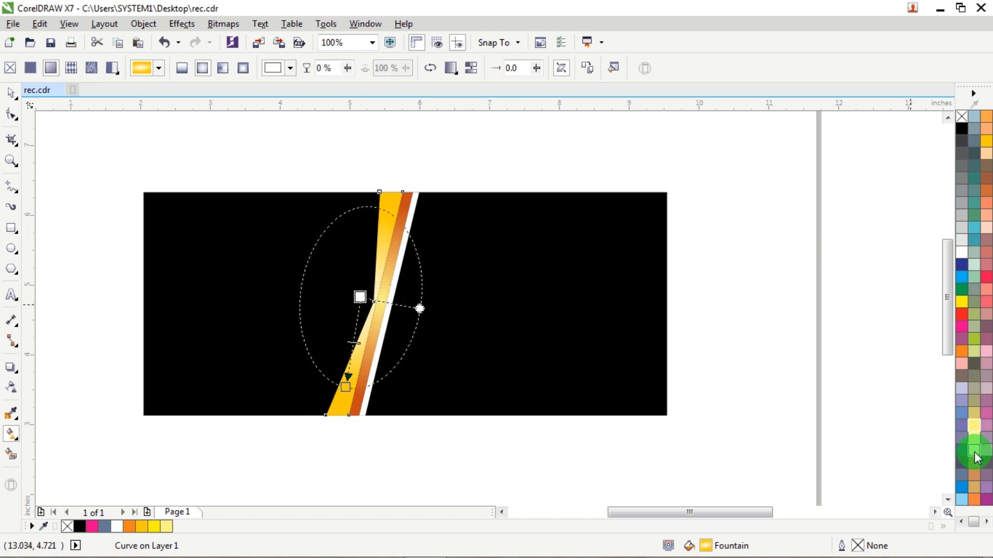
{"action": "left_click", "coordinate": [10, 92]}
{"action": "left_click", "coordinate": [145, 166]}
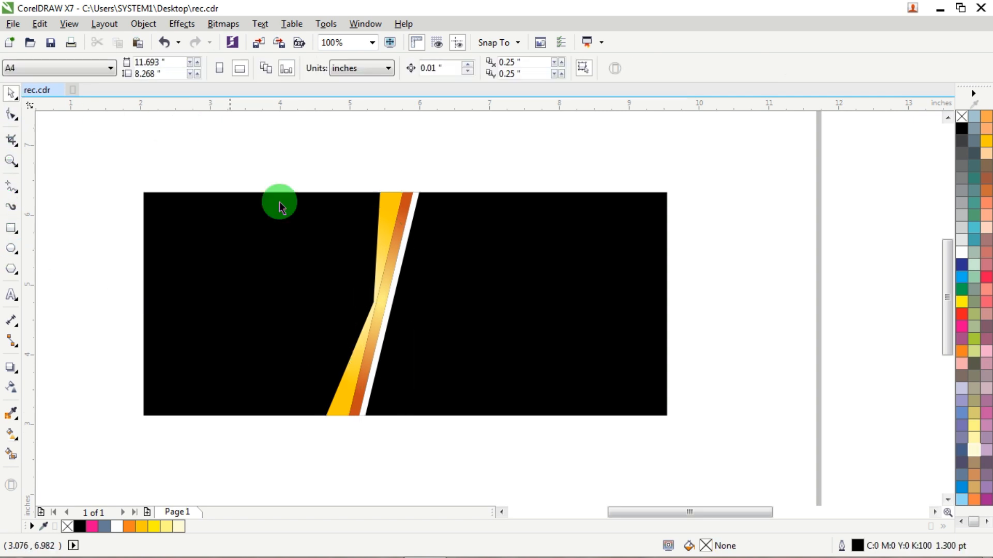
- Move the node at the yellow strip's narrow waist slightly outward, widening the strip where it meets the middle strip
{"action": "scroll", "coordinate": [367, 323], "scroll_direction": "up", "scroll_amount": 1}
{"action": "left_click", "coordinate": [393, 218]}
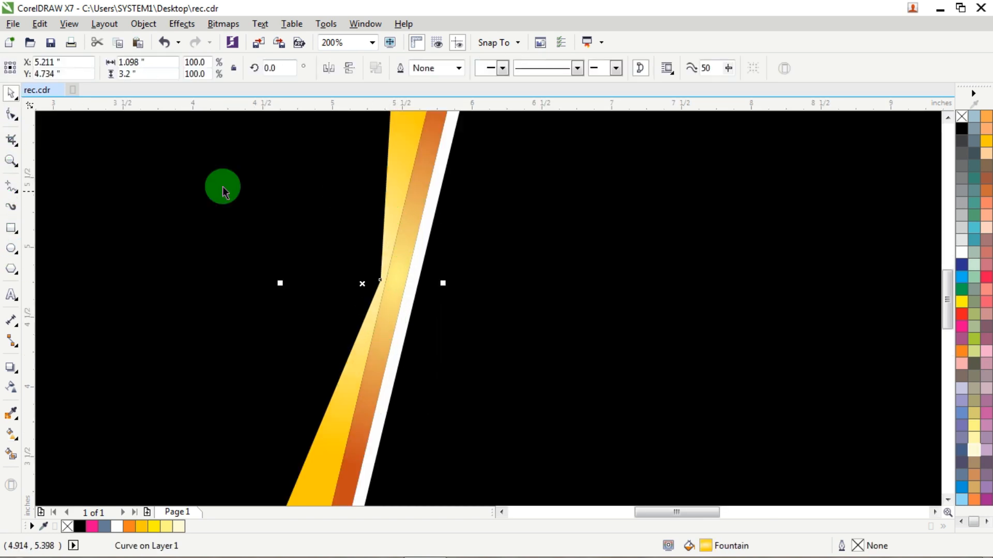
{"action": "left_click", "coordinate": [11, 114]}
{"action": "scroll", "coordinate": [390, 284], "scroll_direction": "up", "scroll_amount": 2}
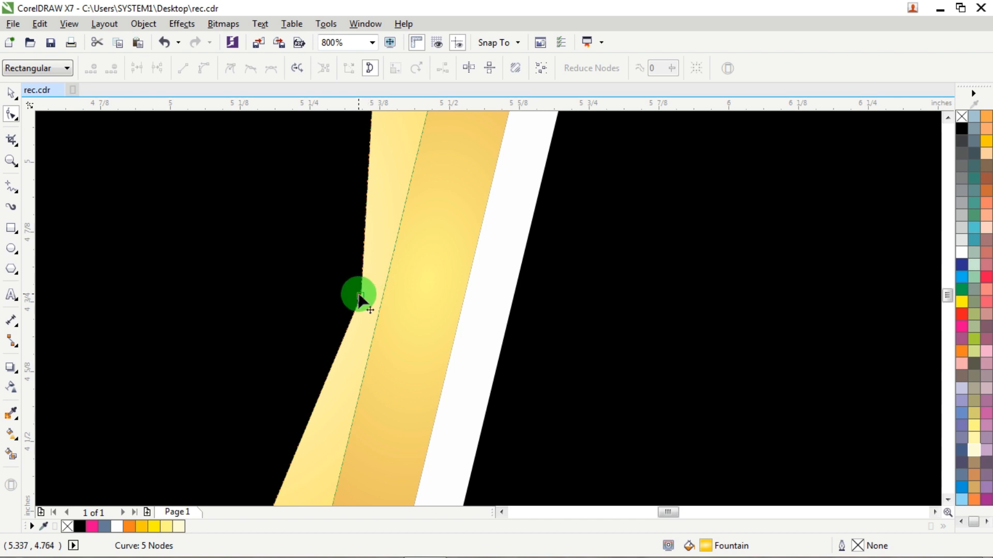
{"action": "mouse_move", "coordinate": [360, 297]}
{"action": "left_mouse_down"}
{"action": "mouse_move", "coordinate": [337, 288]}
{"action": "mouse_move", "coordinate": [359, 288]}
{"action": "left_mouse_up"}
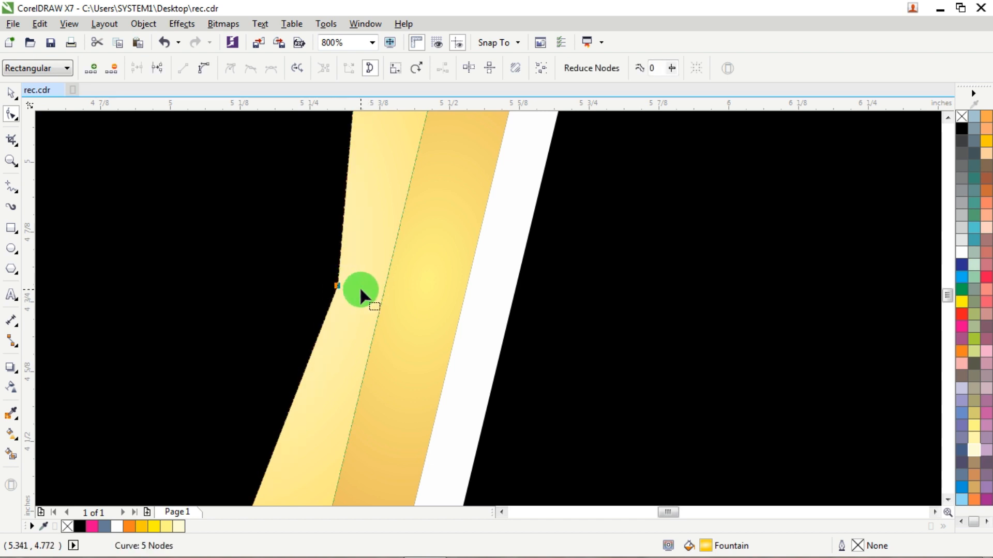
{"action": "scroll", "coordinate": [360, 292], "scroll_direction": "down", "scroll_amount": 4}
{"action": "left_click", "coordinate": [11, 92]}
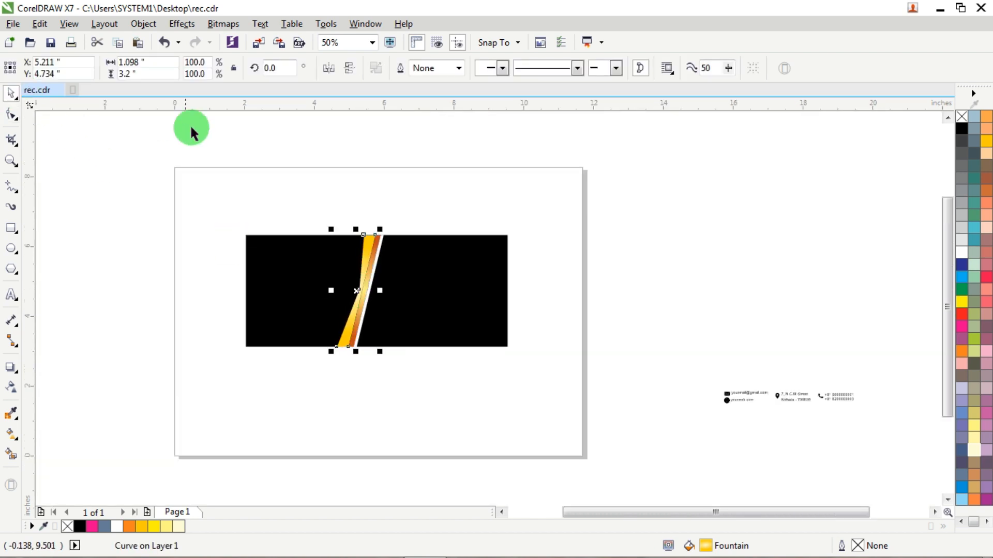
{"action": "key", "text": "Escape"}
{"action": "scroll", "coordinate": [261, 267], "scroll_direction": "up", "scroll_amount": 1}
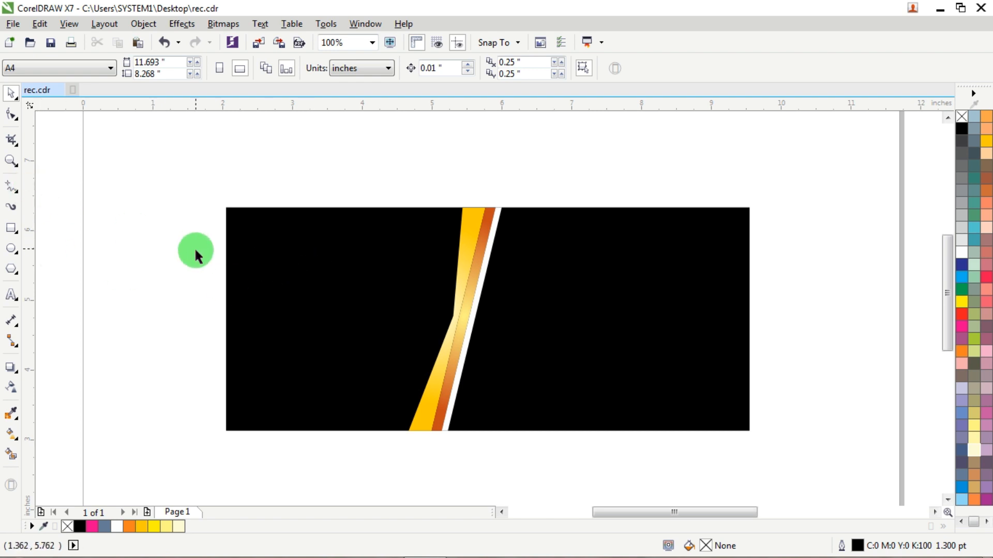
{"action": "left_click", "coordinate": [10, 456]}
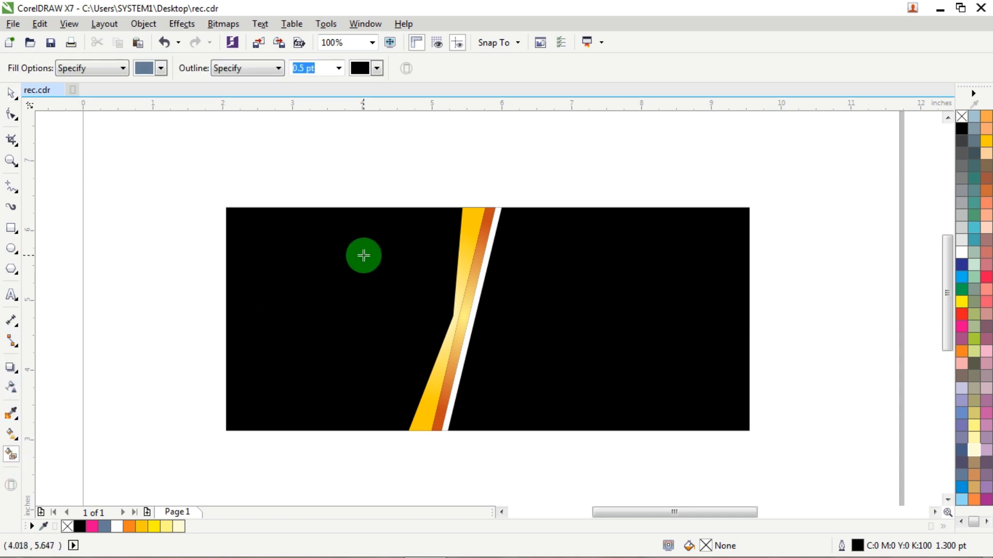
{"action": "left_click", "coordinate": [366, 252]}
{"action": "right_click", "coordinate": [962, 118]}
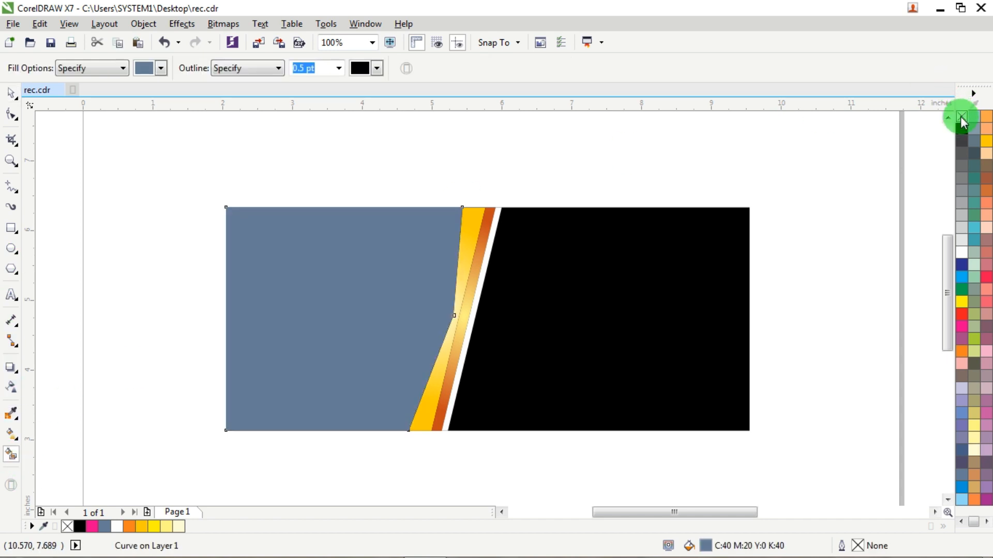
{"action": "left_click", "coordinate": [9, 99]}
{"action": "left_click", "coordinate": [412, 158]}
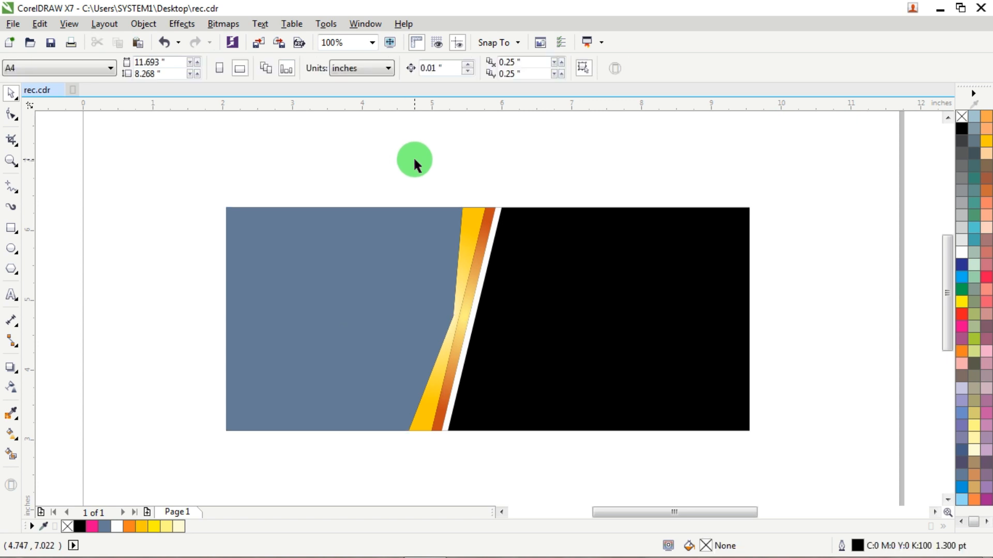
{"action": "scroll", "coordinate": [414, 158], "scroll_direction": "down", "scroll_amount": 2}
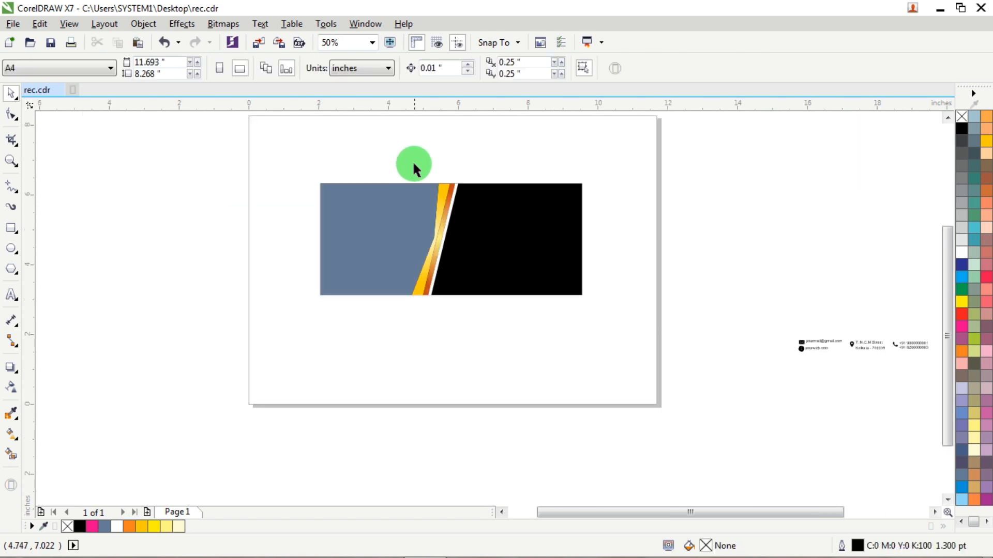
{"action": "left_click", "coordinate": [394, 224]}
{"action": "key", "text": "Delete"}
- Nudge the three strips slightly left and smart-fill the area left of them with C40 M20 Y0 K40, without an outline
{"action": "left_click_drag", "start_coordinate": [518, 128], "coordinate": [410, 310]}
{"action": "scroll", "coordinate": [401, 206], "scroll_direction": "up", "scroll_amount": 2}
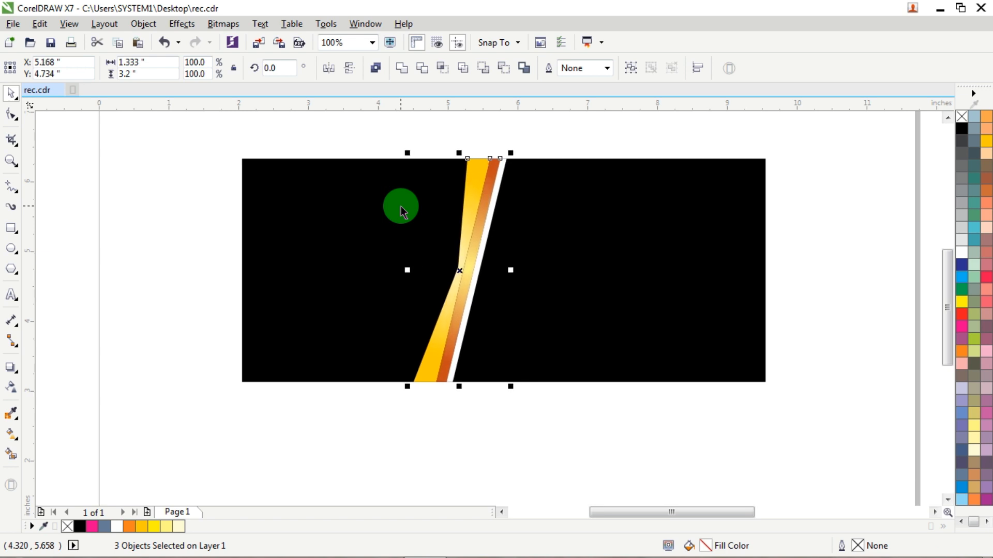
{"action": "left_click", "coordinate": [11, 454]}
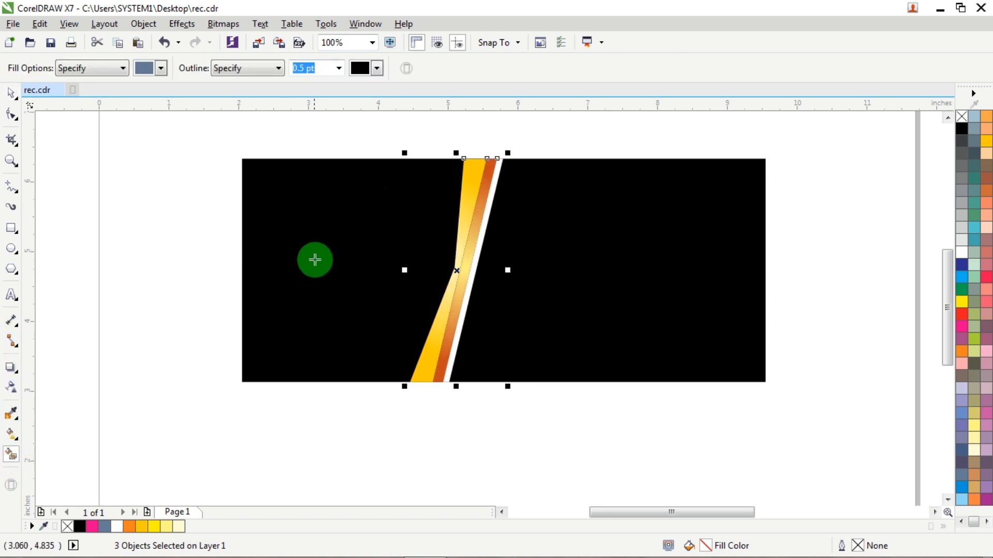
{"action": "left_click", "coordinate": [328, 236]}
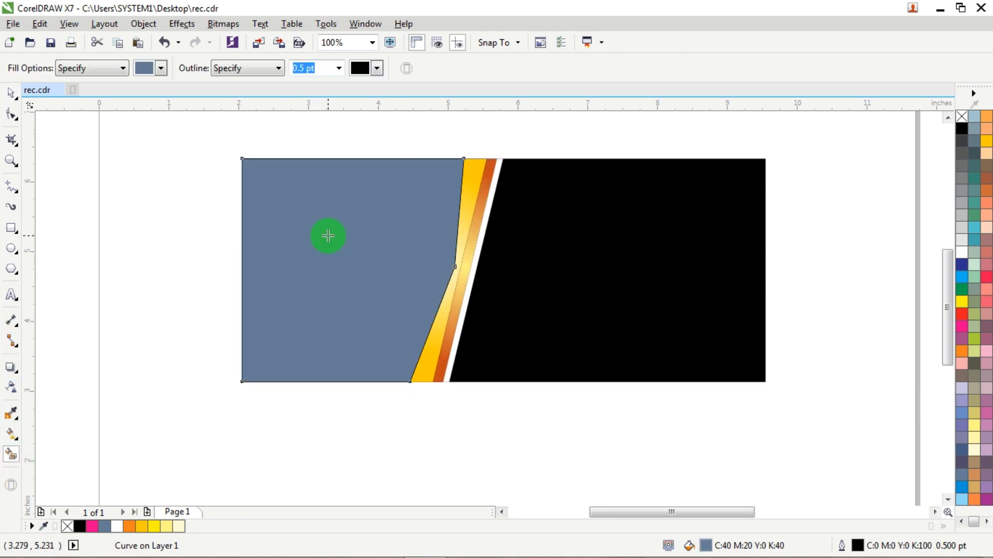
{"action": "left_click", "coordinate": [11, 95]}
{"action": "right_click", "coordinate": [965, 117]}
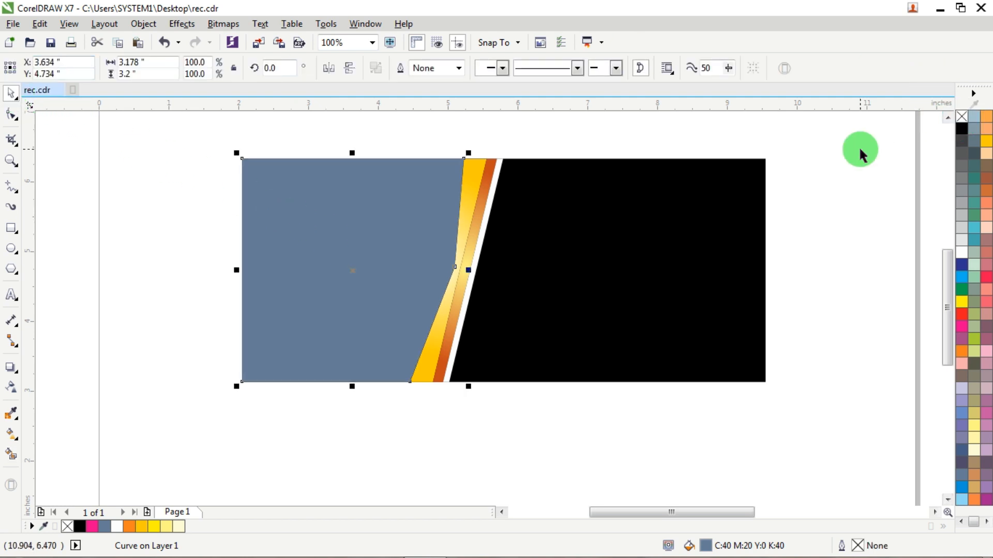
{"action": "left_click", "coordinate": [860, 150]}
- Move the burger photo content8274.jpg beside the layout and enlarge it to about 6.125 by 3.828 inches
{"action": "scroll", "coordinate": [655, 203], "scroll_direction": "down", "scroll_amount": 3}
{"action": "left_click", "coordinate": [795, 155]}
{"action": "left_click_drag", "start_coordinate": [794, 155], "coordinate": [565, 202]}
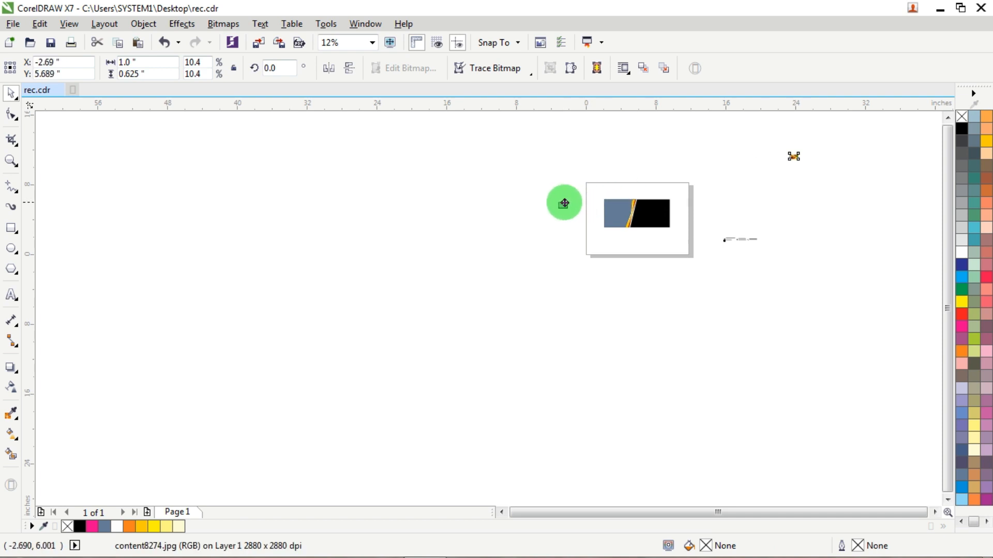
{"action": "scroll", "coordinate": [594, 209], "scroll_direction": "up", "scroll_amount": 3}
{"action": "left_click_drag", "start_coordinate": [441, 200], "coordinate": [526, 268]}
- PowerClip the burger photo inside the blue-grey shape and open the clipped contents for editing
{"action": "right_click", "coordinate": [479, 217]}
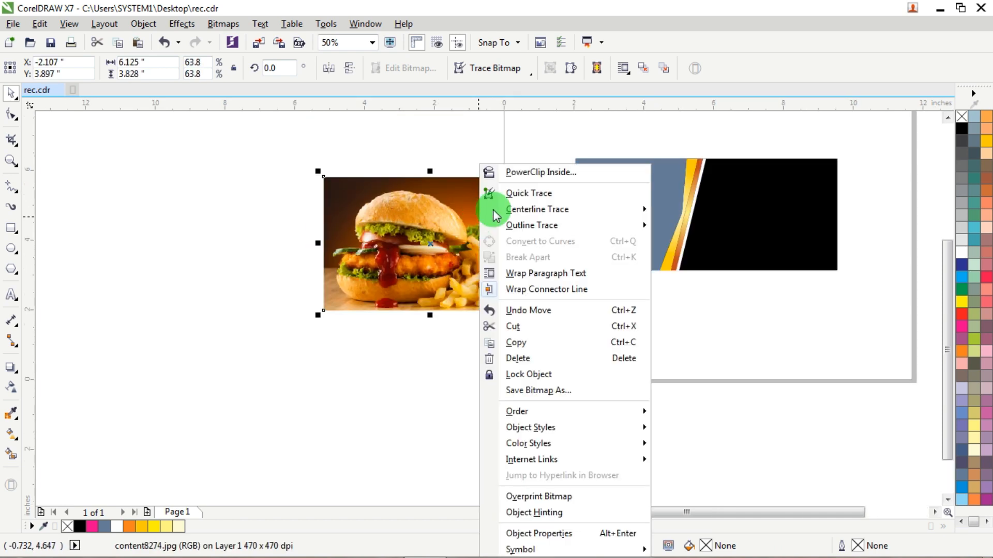
{"action": "left_click", "coordinate": [546, 173]}
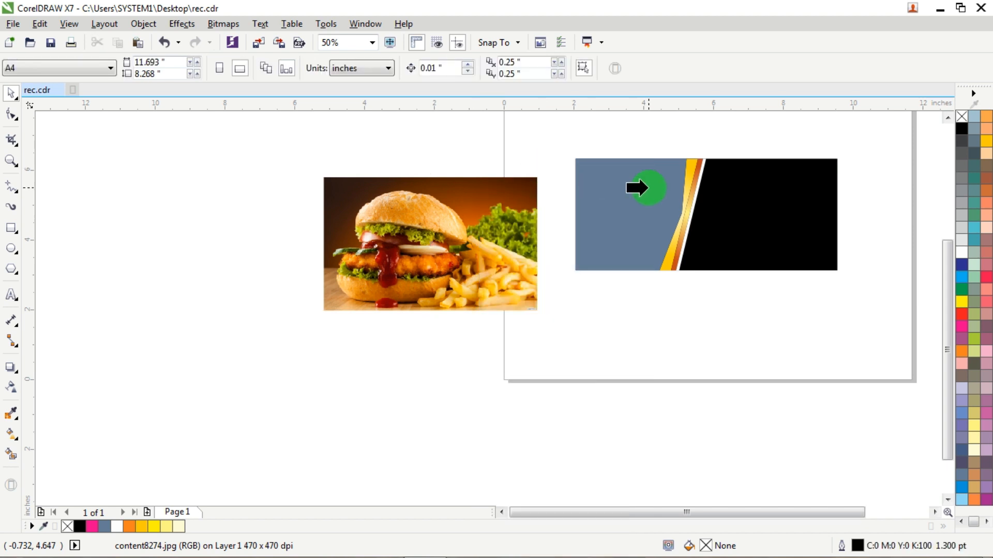
{"action": "left_click", "coordinate": [643, 186]}
{"action": "left_click", "coordinate": [642, 192], "text": "ctrl"}
{"action": "left_click", "coordinate": [724, 189]}
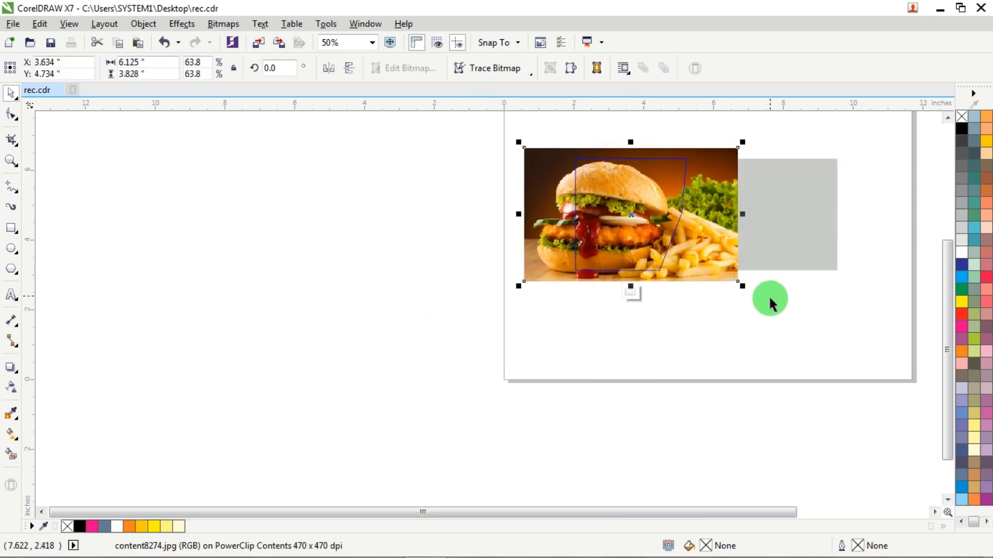
- Scale the clipped burger photo to about 5.12 by 3.2 inches, and narrow it from its left side to about 4.3 inches
{"action": "left_click_drag", "start_coordinate": [746, 288], "coordinate": [755, 277]}
{"action": "scroll", "coordinate": [667, 203], "scroll_direction": "up", "scroll_amount": 2}
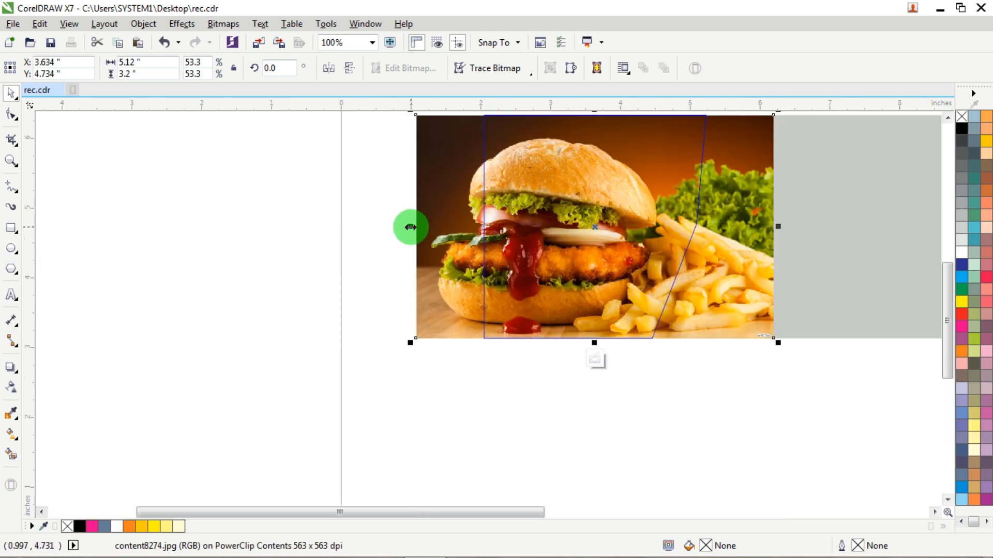
{"action": "left_click_drag", "start_coordinate": [408, 226], "coordinate": [471, 240]}
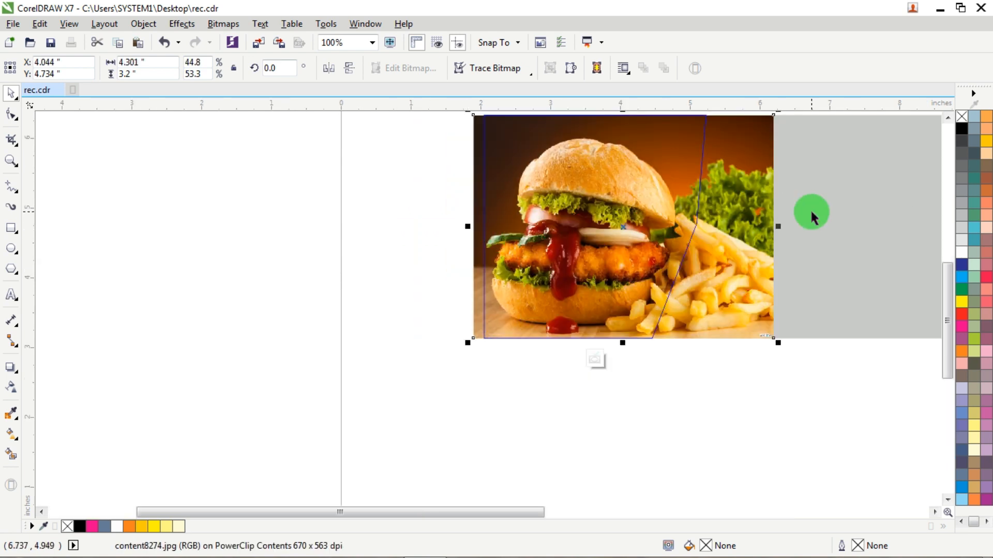
- Stretch the burger photo upward to about 3.216 inches high and leftward to about 4.522 inches wide, and finish editing the PowerClip
{"action": "scroll", "coordinate": [812, 214], "scroll_direction": "down", "scroll_amount": 1}
{"action": "scroll", "coordinate": [804, 197], "scroll_direction": "up", "scroll_amount": 1}
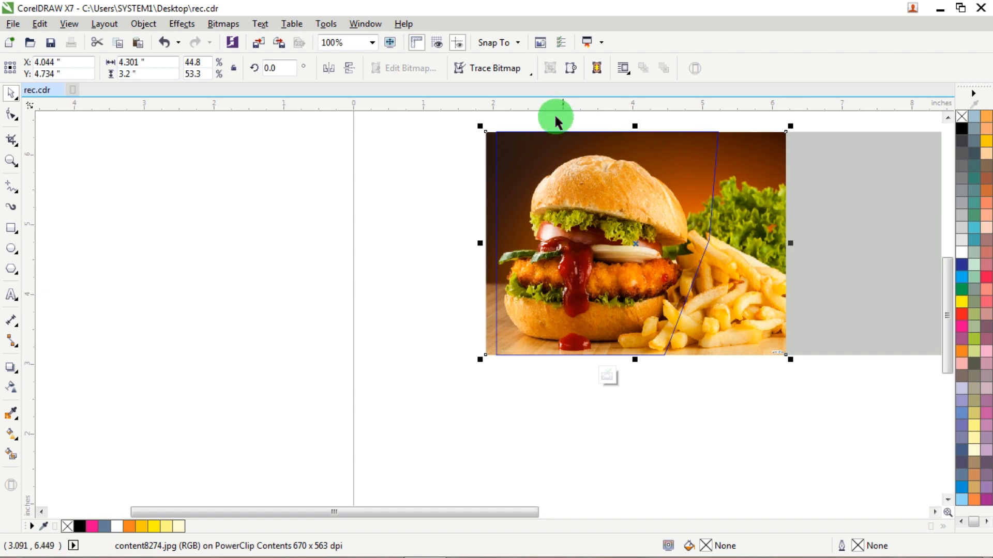
{"action": "scroll", "coordinate": [626, 118], "scroll_direction": "up", "scroll_amount": 1}
{"action": "scroll", "coordinate": [627, 117], "scroll_direction": "up", "scroll_amount": 2}
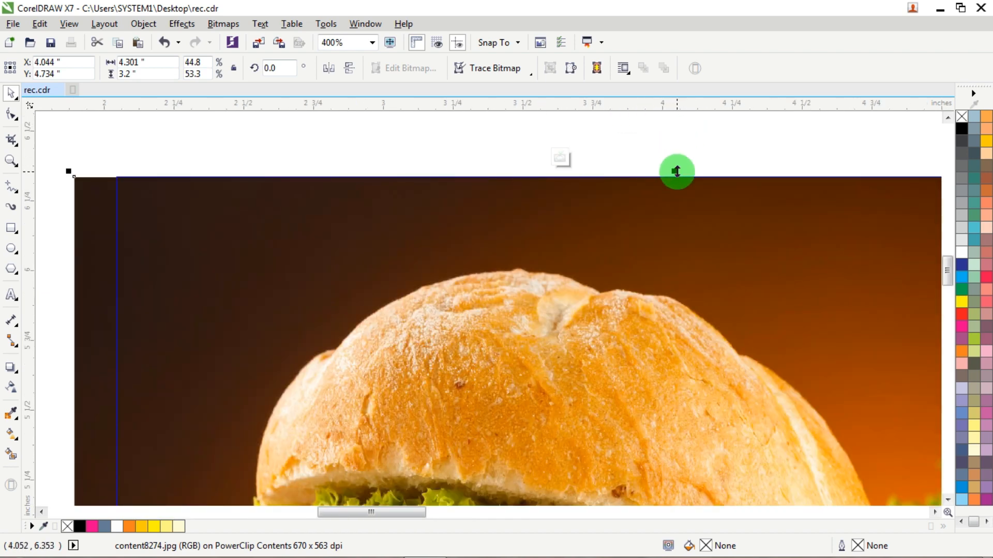
{"action": "left_click_drag", "start_coordinate": [676, 171], "coordinate": [689, 166]}
{"action": "scroll", "coordinate": [690, 166], "scroll_direction": "down", "scroll_amount": 3}
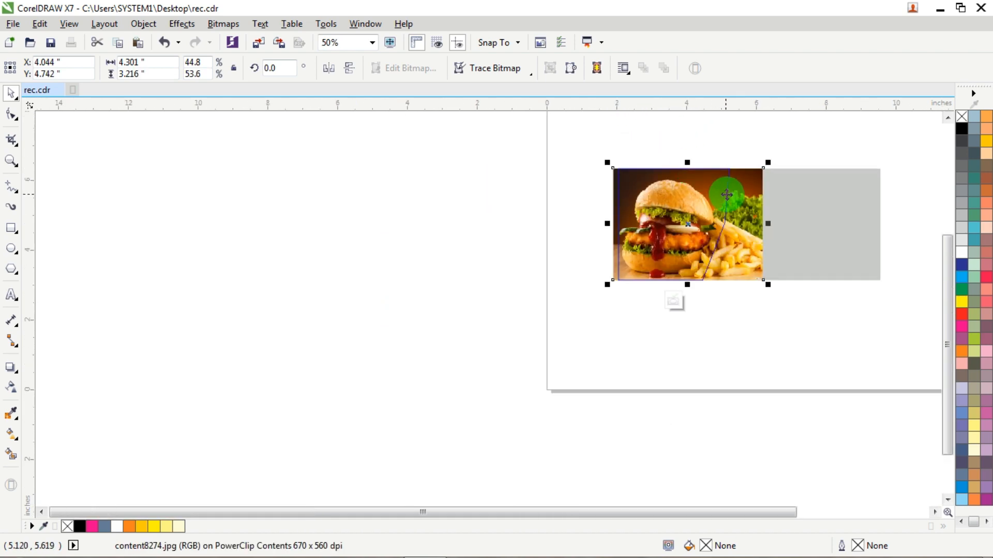
{"action": "scroll", "coordinate": [727, 194], "scroll_direction": "up", "scroll_amount": 1}
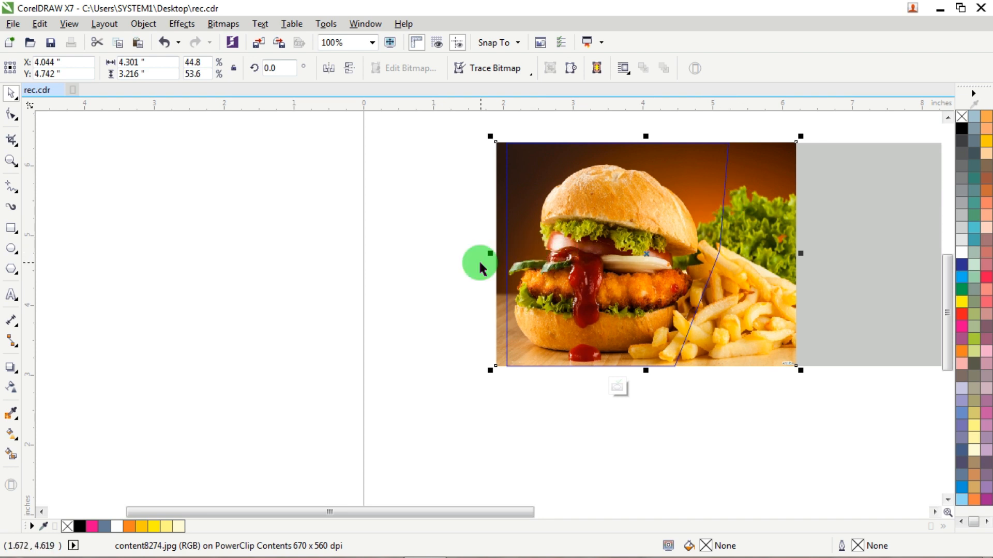
{"action": "left_click_drag", "start_coordinate": [489, 254], "coordinate": [473, 251]}
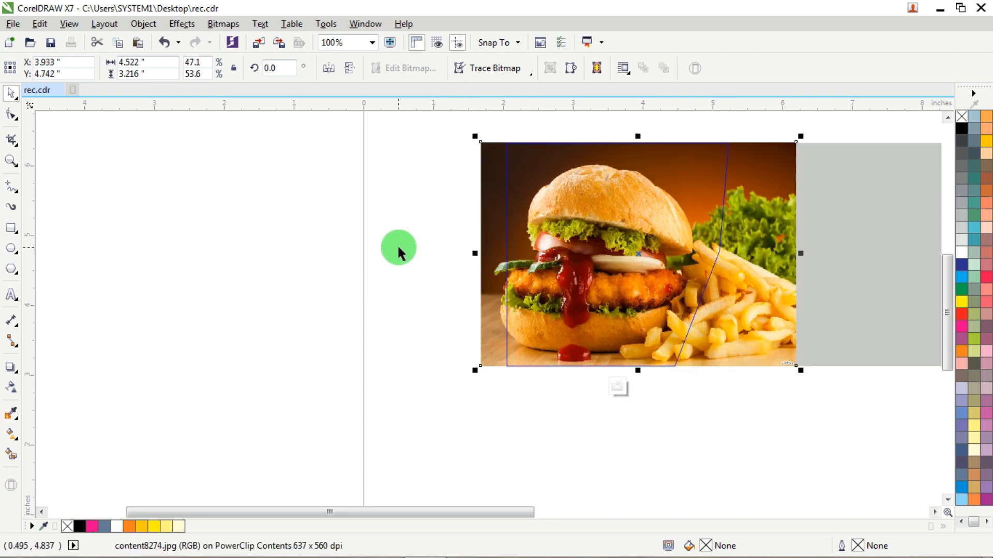
{"action": "left_click", "coordinate": [397, 247], "text": "ctrl"}
{"action": "left_click", "coordinate": [156, 212]}
- Draw a horizontal line about 5.44 inches long across the lower part of the black area and colour it red
{"action": "scroll", "coordinate": [384, 250], "scroll_direction": "down", "scroll_amount": 1}
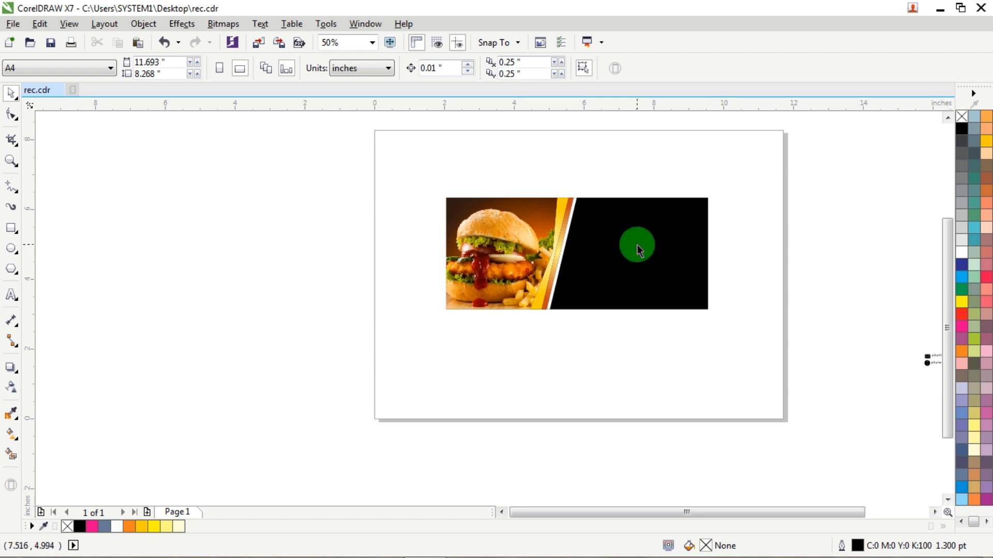
{"action": "scroll", "coordinate": [680, 283], "scroll_direction": "up", "scroll_amount": 1}
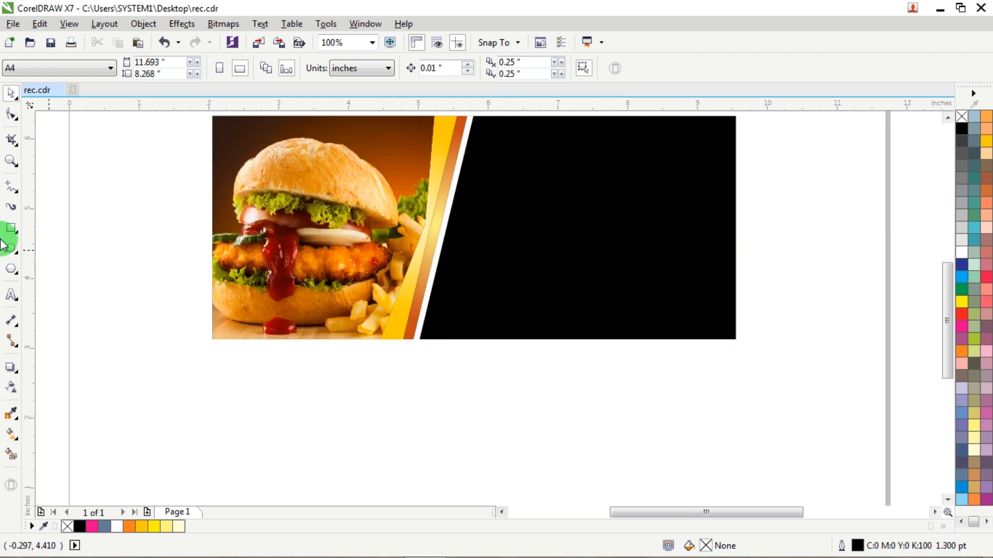
{"action": "left_click", "coordinate": [11, 189]}
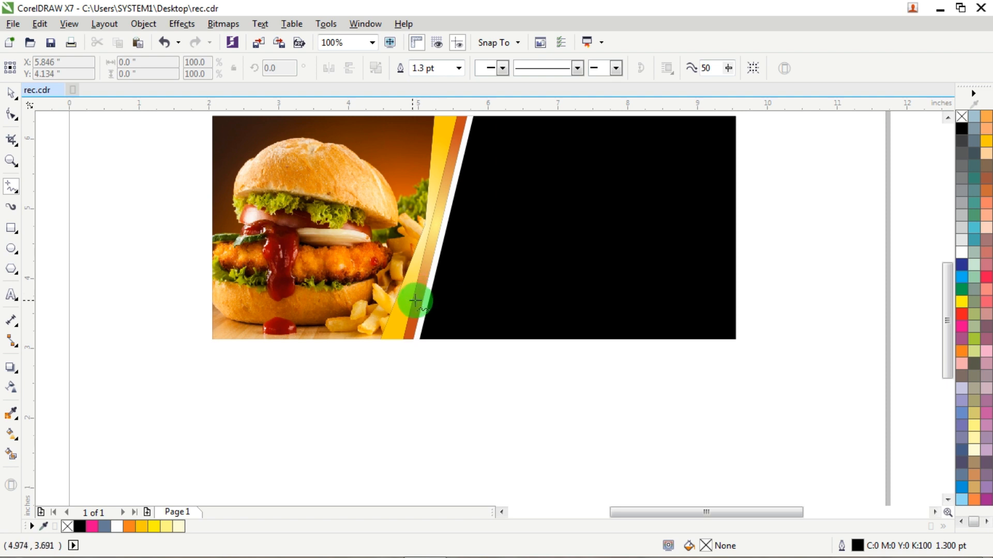
{"action": "left_click", "coordinate": [414, 300]}
{"action": "left_click", "coordinate": [793, 310]}
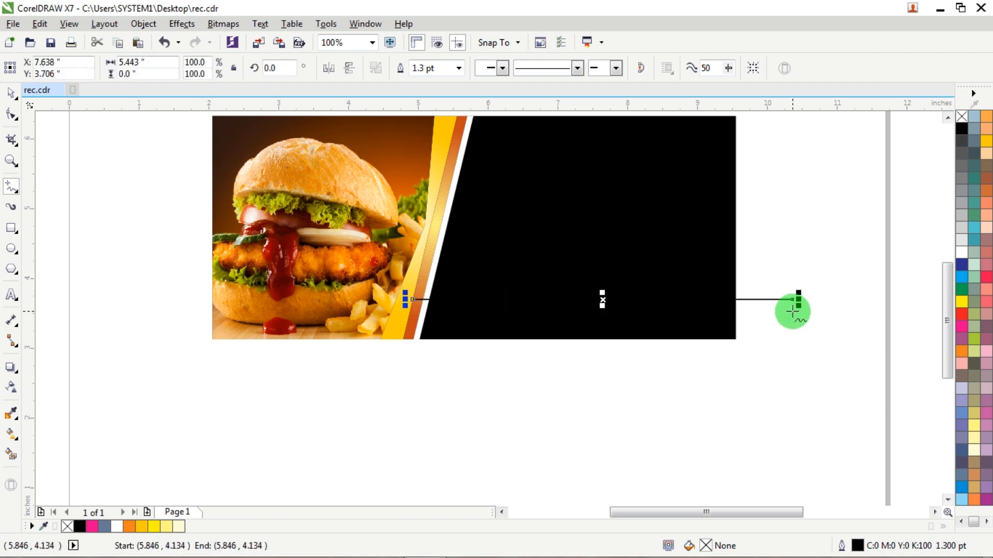
{"action": "right_click", "coordinate": [963, 313]}
- Smart-fill the black area below the red line as a separate blue-grey band and delete the guide line
{"action": "left_click", "coordinate": [12, 455]}
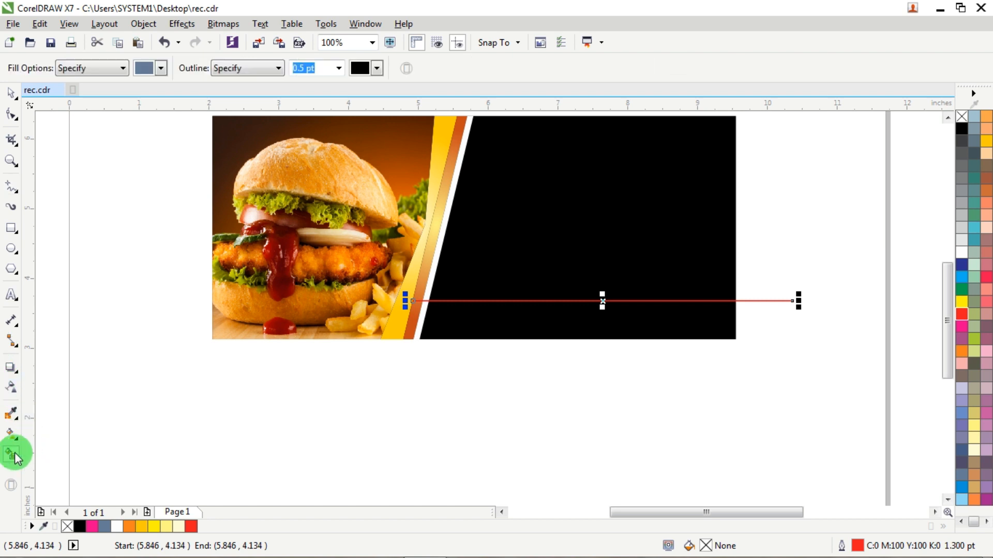
{"action": "left_click", "coordinate": [536, 324]}
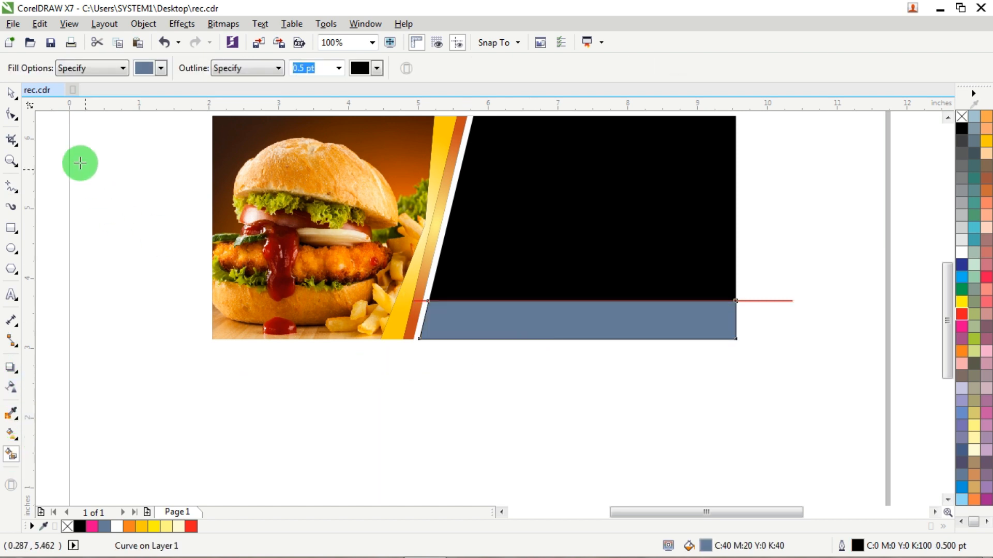
{"action": "left_click", "coordinate": [10, 91]}
{"action": "left_click", "coordinate": [742, 319]}
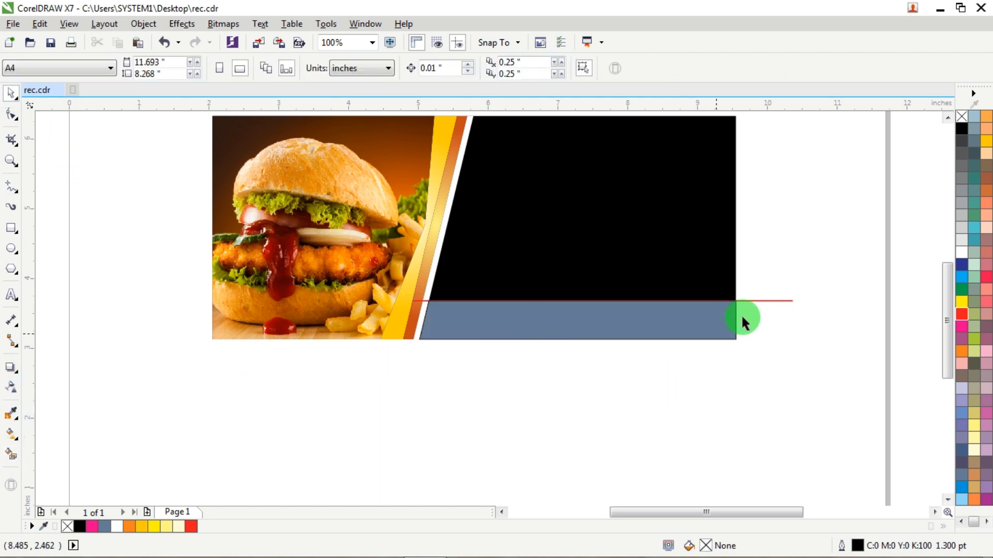
{"action": "left_click", "coordinate": [775, 301]}
{"action": "key", "text": "Delete"}
- Remove the bottom band's outline and fill it orange, C0 M60 Y100 K0
{"action": "left_click", "coordinate": [702, 315]}
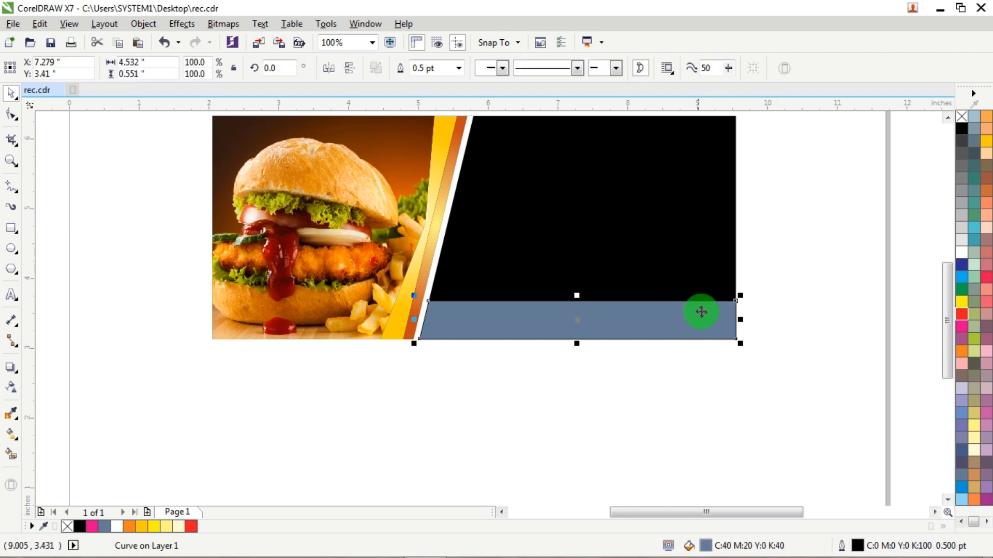
{"action": "right_click", "coordinate": [962, 118]}
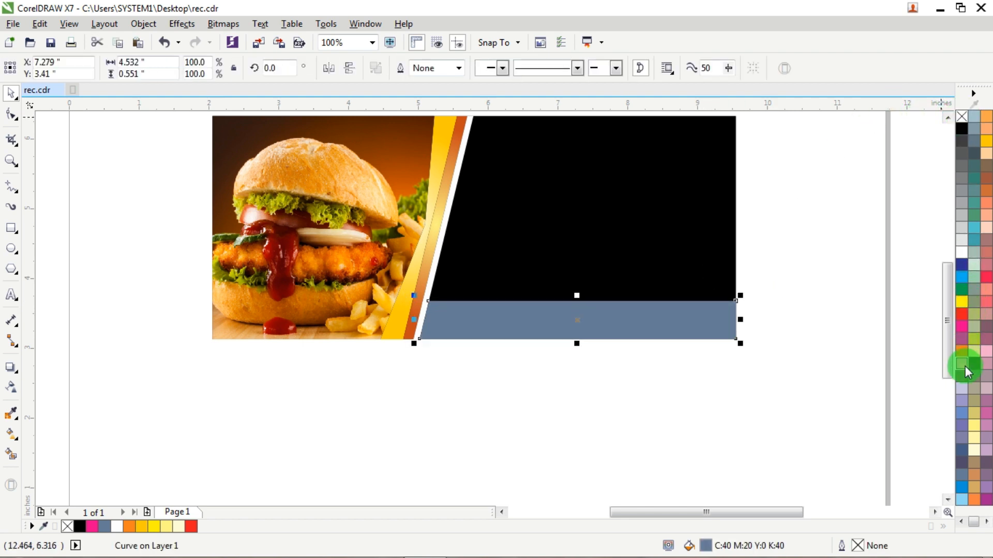
{"action": "left_click", "coordinate": [961, 351]}
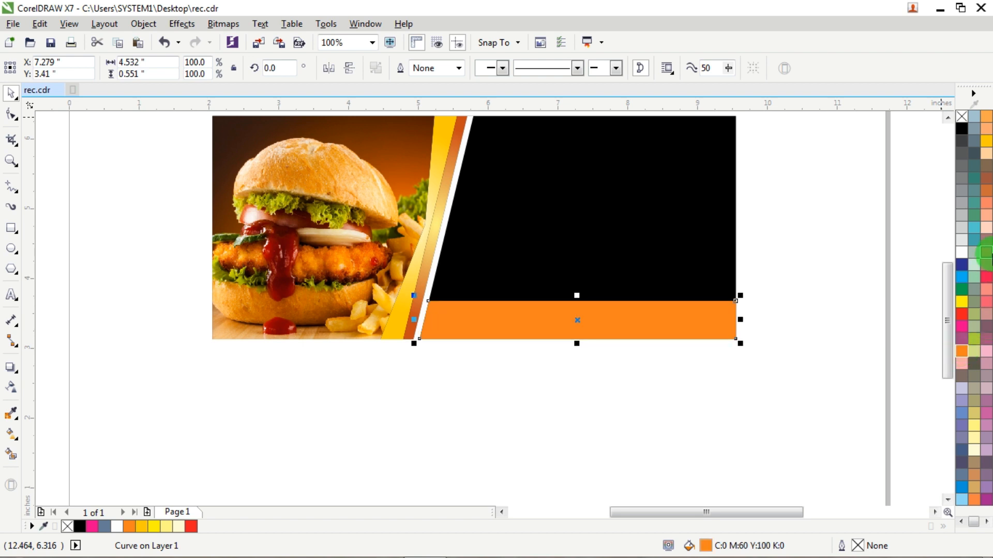
- Give the orange bottom band an elliptical fountain fill with a white centre and orange edges, stretching the gradient ellipse taller
{"action": "left_click", "coordinate": [15, 440]}
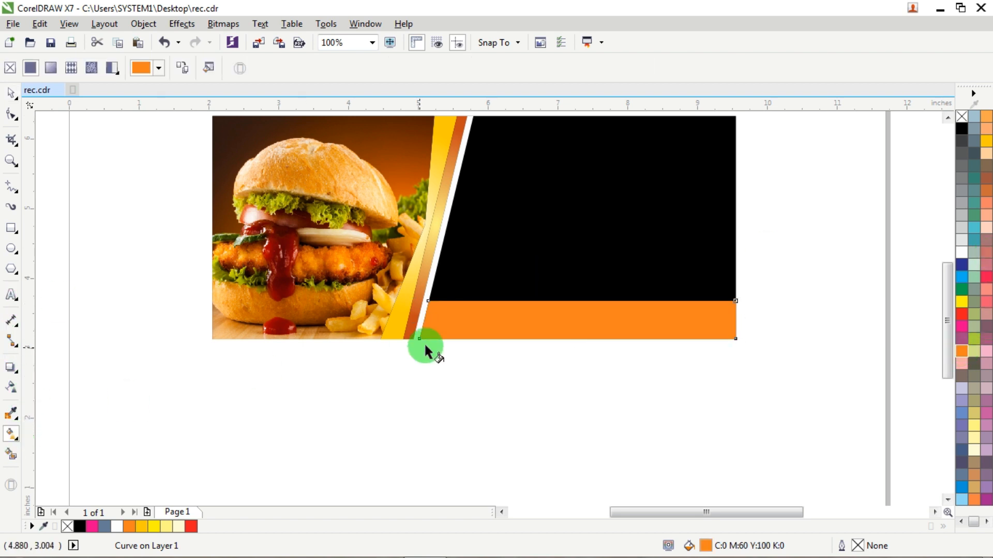
{"action": "left_click_drag", "start_coordinate": [608, 320], "coordinate": [692, 314]}
{"action": "left_click", "coordinate": [187, 68]}
{"action": "left_click", "coordinate": [202, 69]}
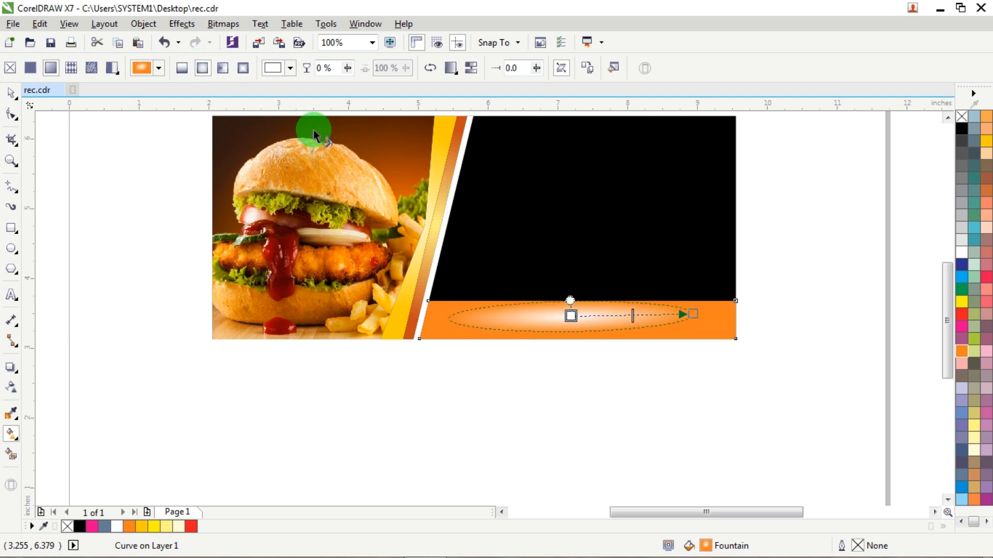
{"action": "left_click_drag", "start_coordinate": [569, 299], "coordinate": [565, 260]}
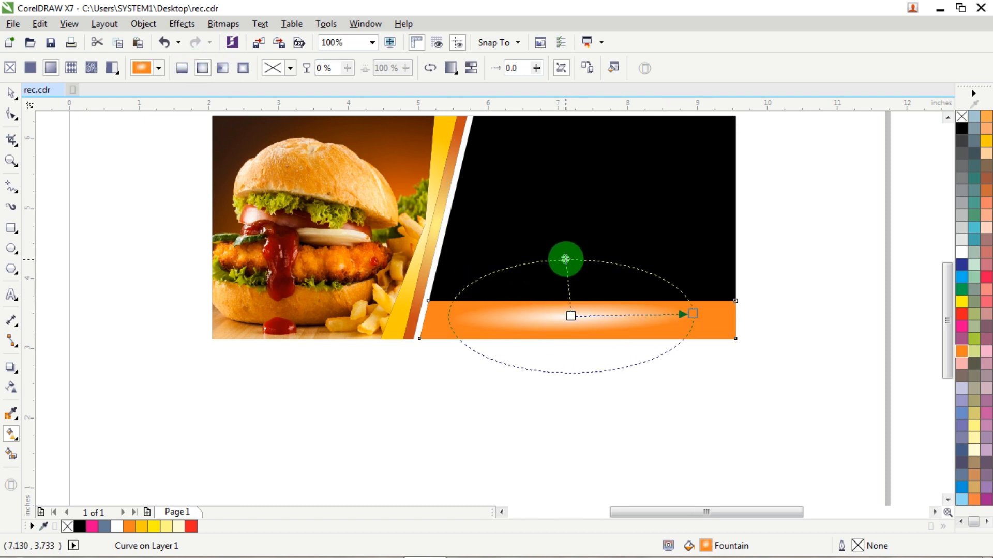
{"action": "left_click_drag", "start_coordinate": [692, 313], "coordinate": [691, 320]}
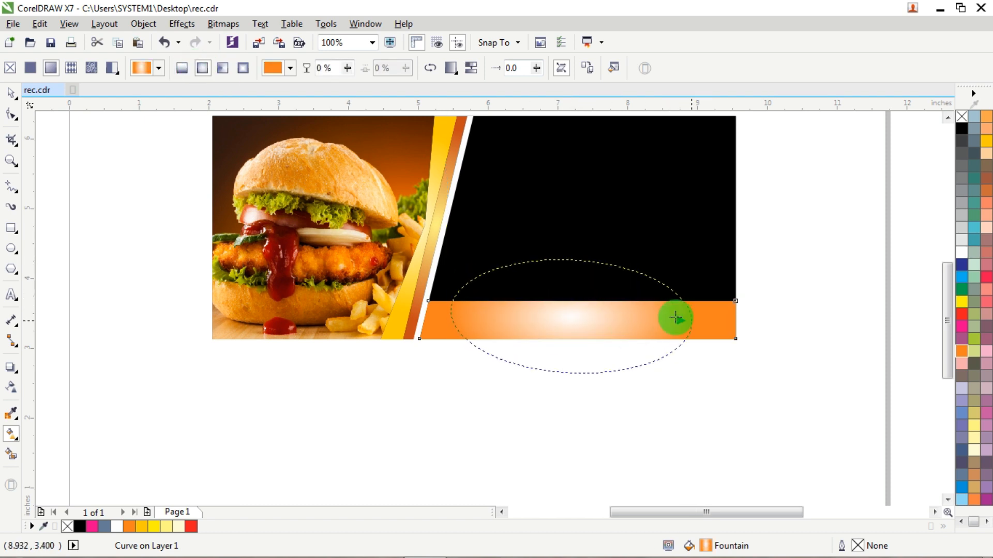
- Recolour the centre of the bottom band's gradient pale yellow and enlarge its ellipse to spread across nearly the whole band
{"action": "left_click", "coordinate": [571, 315]}
{"action": "left_click", "coordinate": [972, 457]}
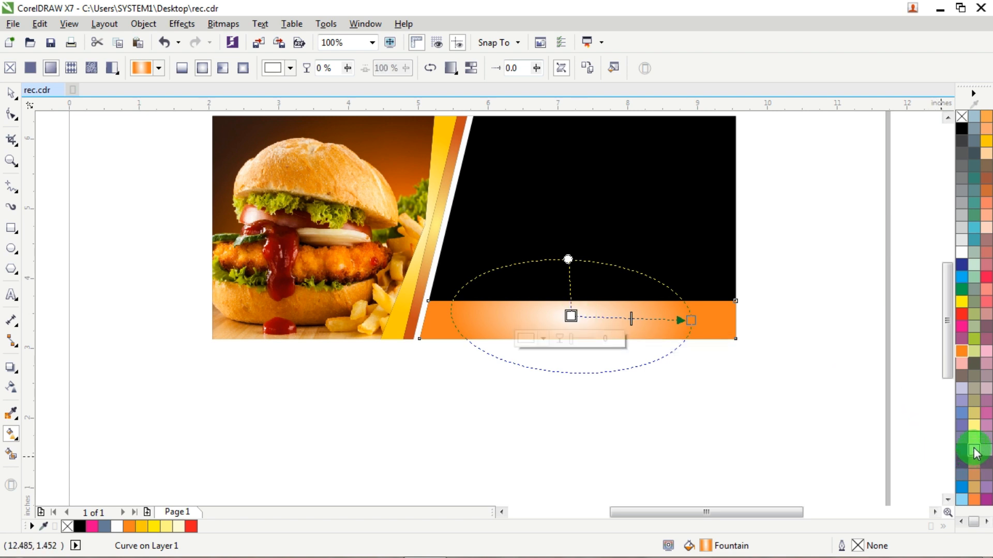
{"action": "left_click_drag", "start_coordinate": [690, 318], "coordinate": [735, 319]}
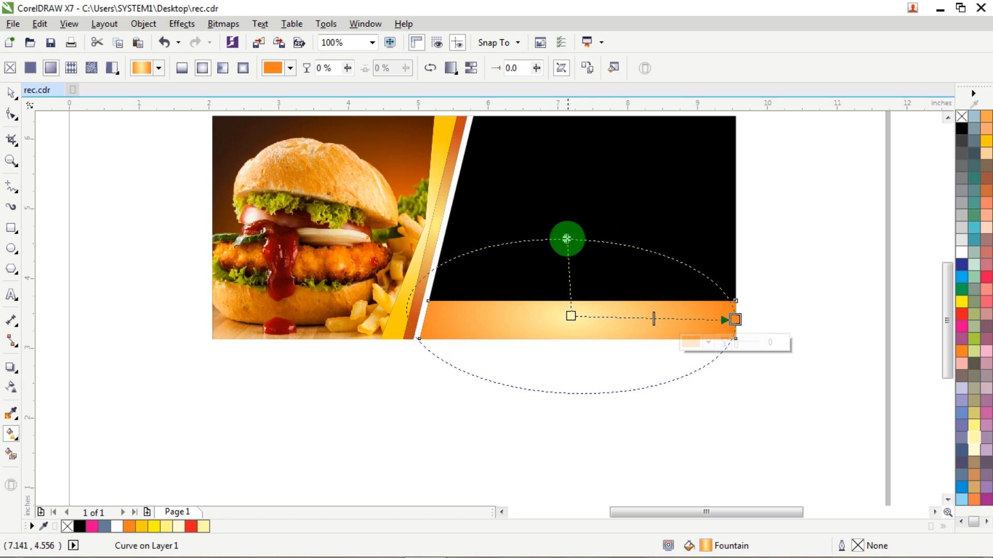
{"action": "left_click_drag", "start_coordinate": [567, 238], "coordinate": [572, 203]}
{"action": "left_click", "coordinate": [729, 320]}
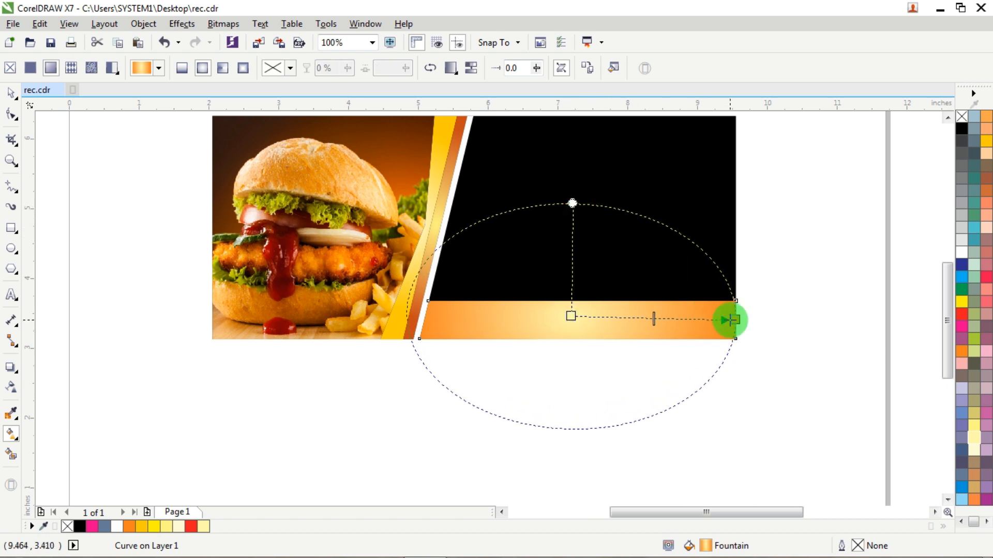
{"action": "left_click_drag", "start_coordinate": [734, 319], "coordinate": [712, 322]}
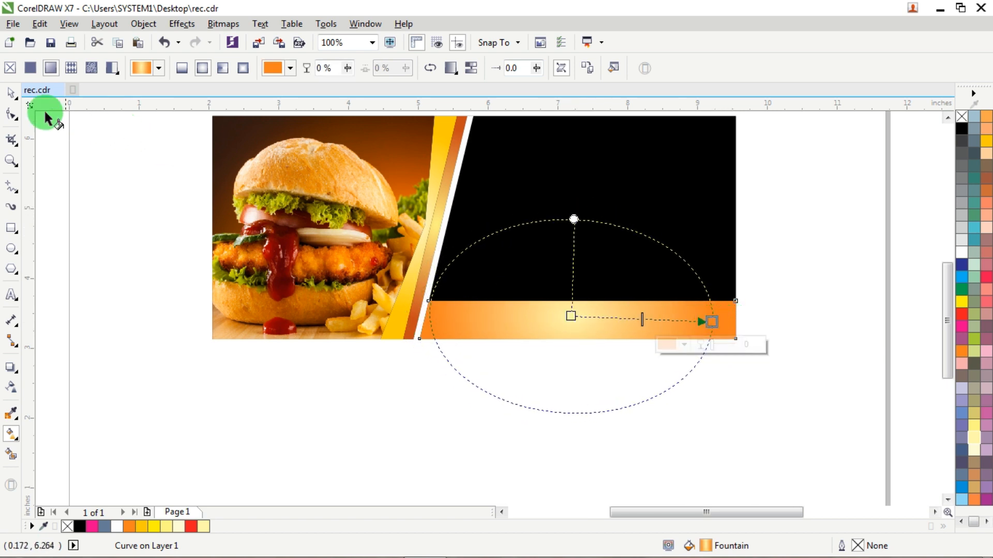
{"action": "left_click", "coordinate": [9, 94]}
{"action": "left_click", "coordinate": [825, 239]}
- Move the grouped contact details from beside the page onto the orange gradient band
{"action": "scroll", "coordinate": [825, 239], "scroll_direction": "down", "scroll_amount": 2}
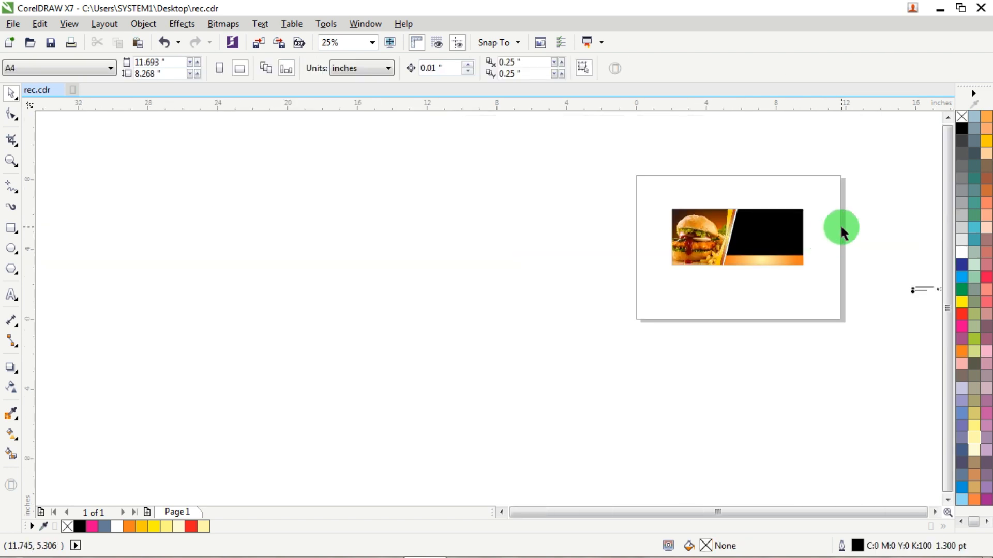
{"action": "scroll", "coordinate": [841, 227], "scroll_direction": "up", "scroll_amount": 2}
{"action": "scroll", "coordinate": [848, 325], "scroll_direction": "down", "scroll_amount": 2}
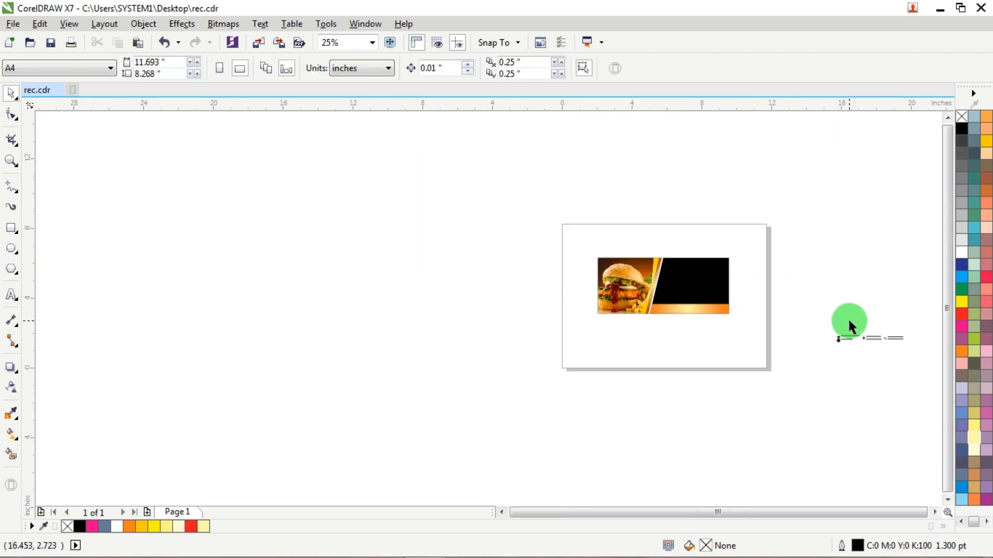
{"action": "scroll", "coordinate": [888, 336], "scroll_direction": "up", "scroll_amount": 1}
{"action": "left_click_drag", "start_coordinate": [745, 387], "coordinate": [745, 387]}
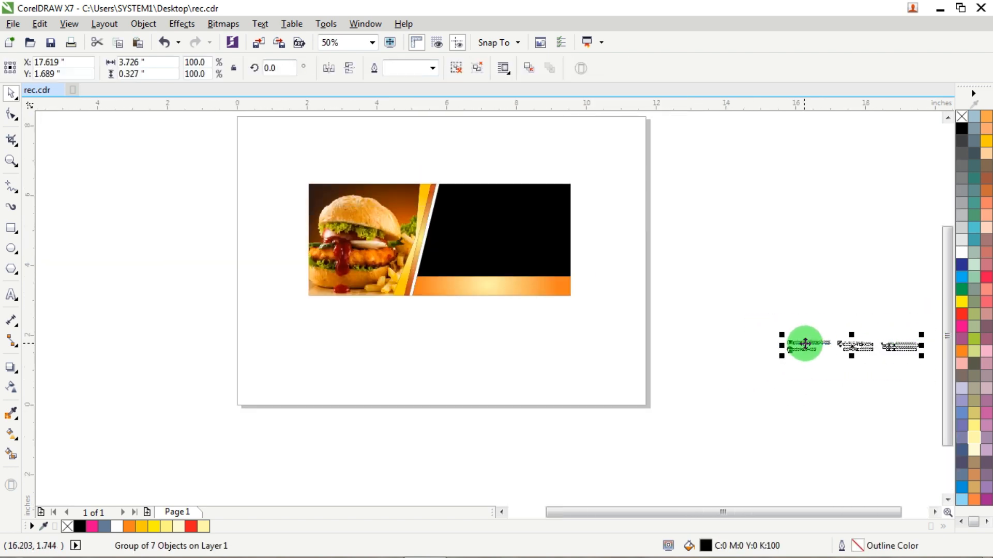
{"action": "left_click_drag", "start_coordinate": [802, 346], "coordinate": [465, 297]}
{"action": "scroll", "coordinate": [467, 297], "scroll_direction": "up", "scroll_amount": 2}
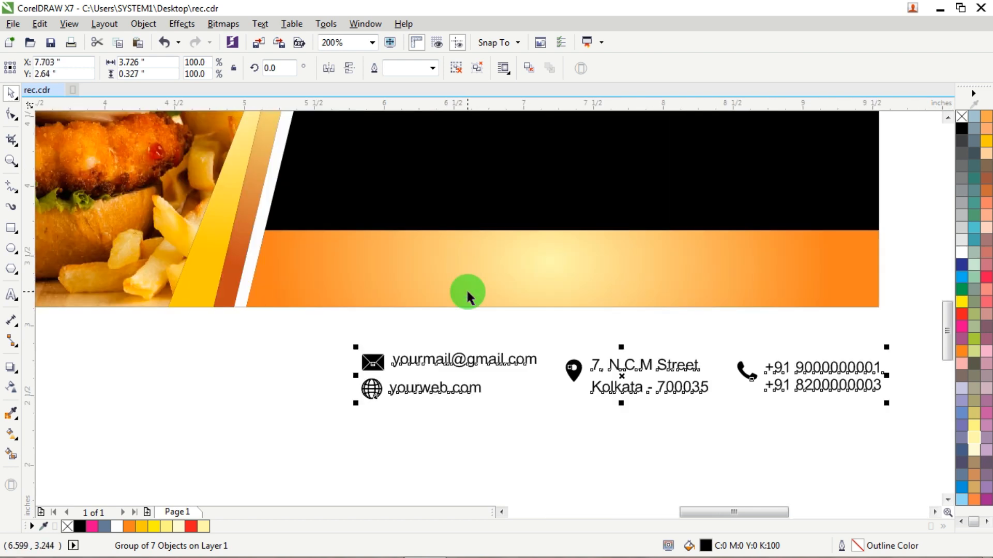
{"action": "left_click_drag", "start_coordinate": [456, 346], "coordinate": [359, 255]}
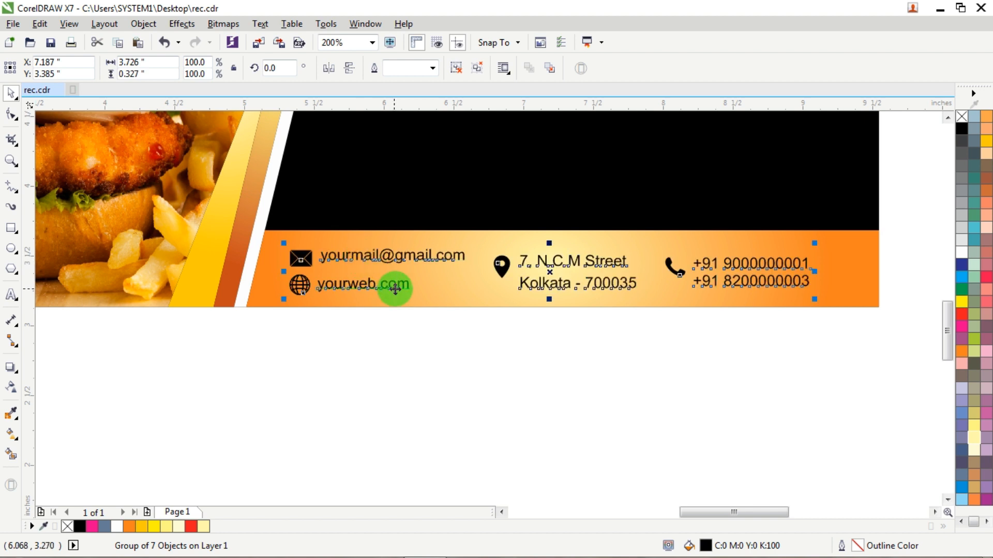
{"action": "left_click", "coordinate": [649, 324]}
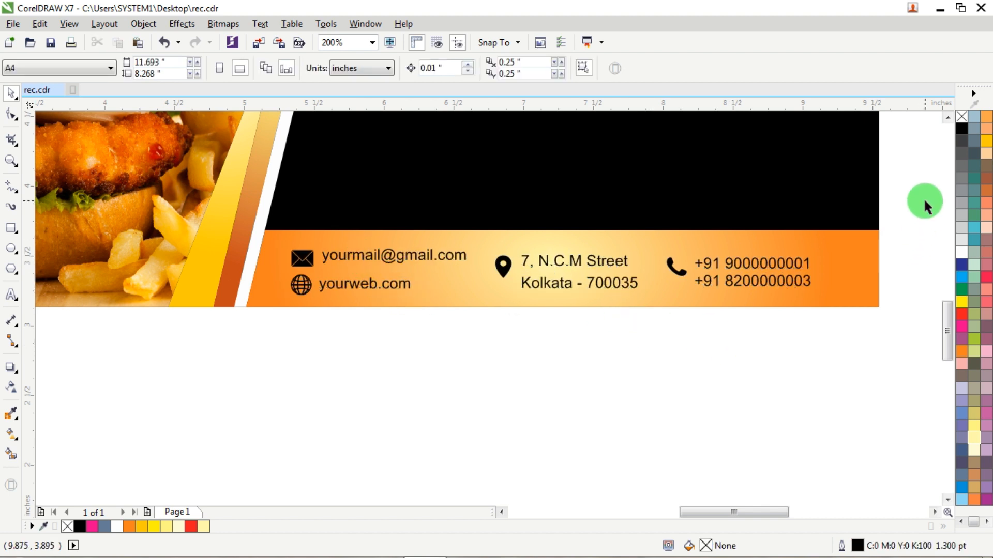
{"action": "left_click_drag", "start_coordinate": [646, 337], "coordinate": [623, 341]}
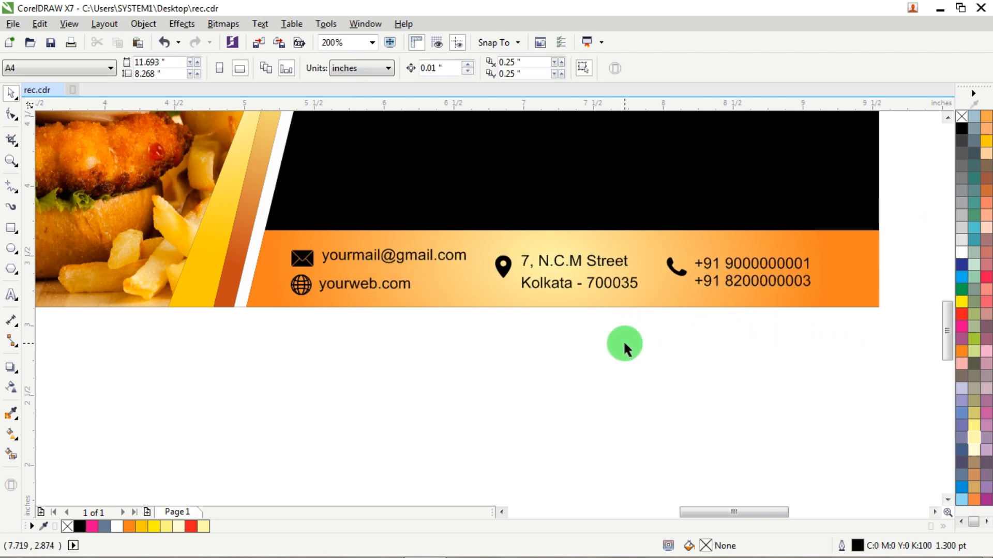
- Ungroup the contact details and shift the phone block and the address block rightward along the band to spread them out
{"action": "left_click", "coordinate": [716, 268]}
{"action": "key", "text": "ctrl+u"}
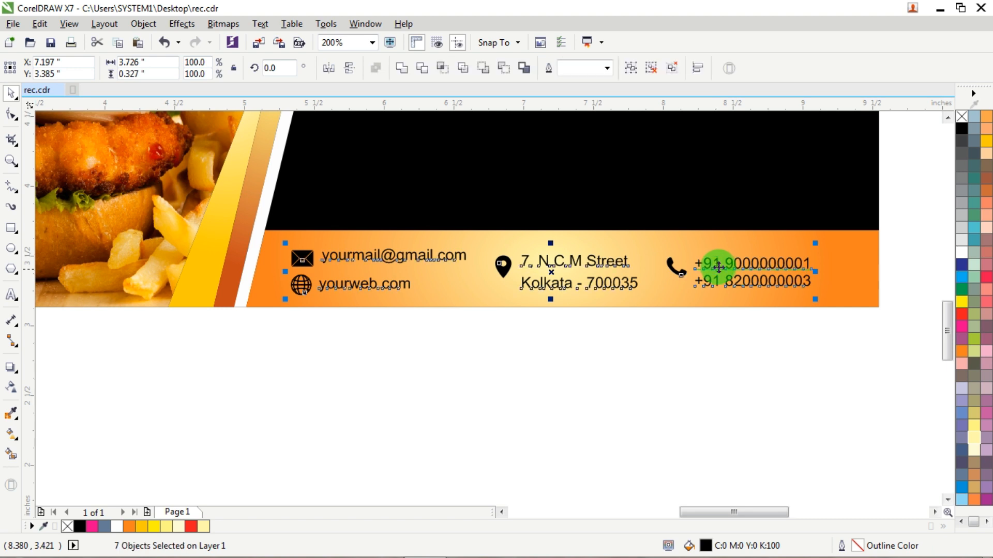
{"action": "left_click_drag", "start_coordinate": [923, 163], "coordinate": [643, 319]}
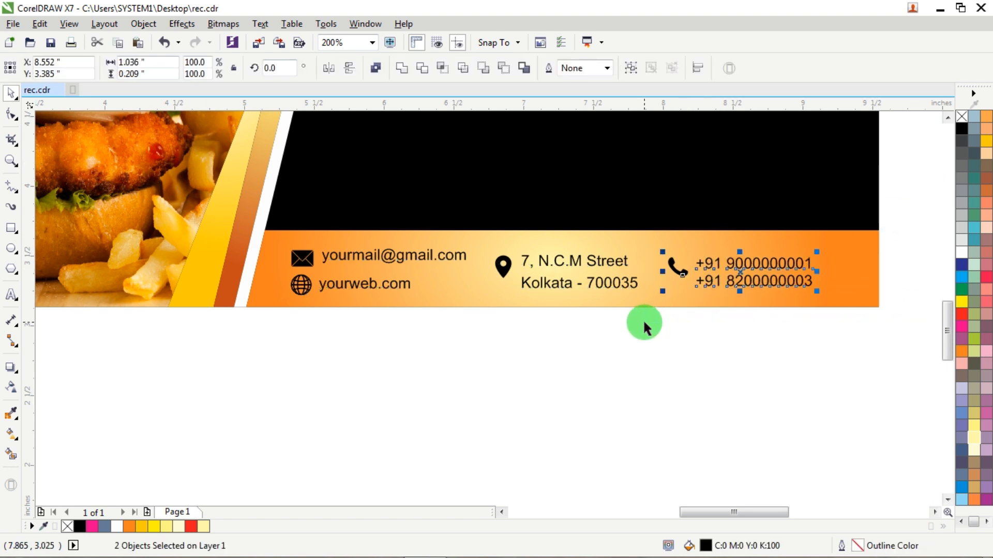
{"action": "key", "text": "Right"}
{"action": "key", "text": "Right"}
{"action": "key", "text": "Right"}
{"action": "key", "text": "Right"}
{"action": "left_click_drag", "start_coordinate": [678, 368], "coordinate": [460, 189]}
{"action": "key", "text": "Right"}
{"action": "key", "text": "Right"}
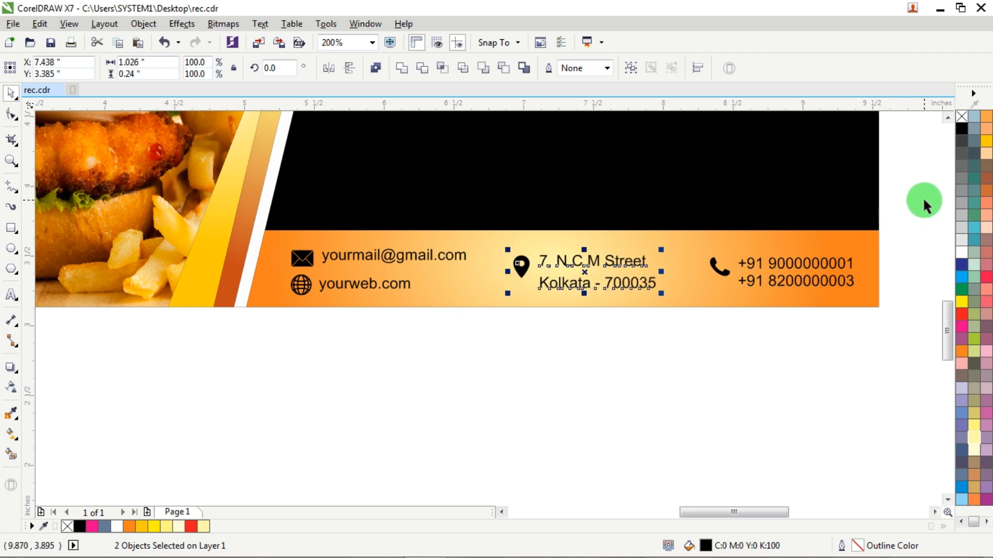
- Regroup all the contact details and nudge the group slightly leftward within the orange band
{"action": "left_click_drag", "start_coordinate": [923, 199], "coordinate": [277, 318]}
{"action": "key", "text": "ctrl+g"}
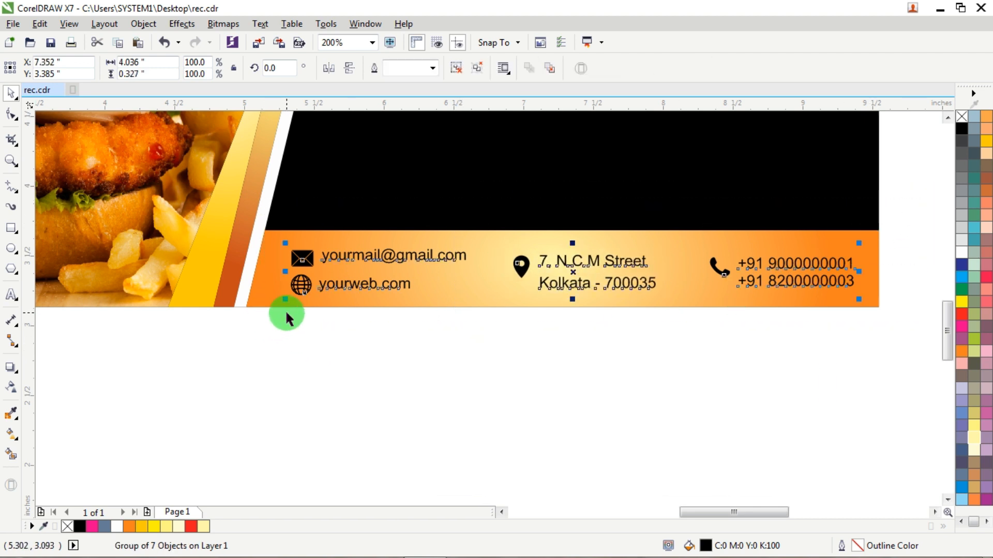
{"action": "key", "text": "Left"}
{"action": "key", "text": "Left"}
{"action": "key", "text": "Left"}
{"action": "key", "text": "Left"}
{"action": "left_click", "coordinate": [611, 360]}
- Add two lines of artistic text above the banner reading "FOOD CORNER" and "Web Banner Template"
{"action": "scroll", "coordinate": [611, 360], "scroll_direction": "down", "scroll_amount": 3}
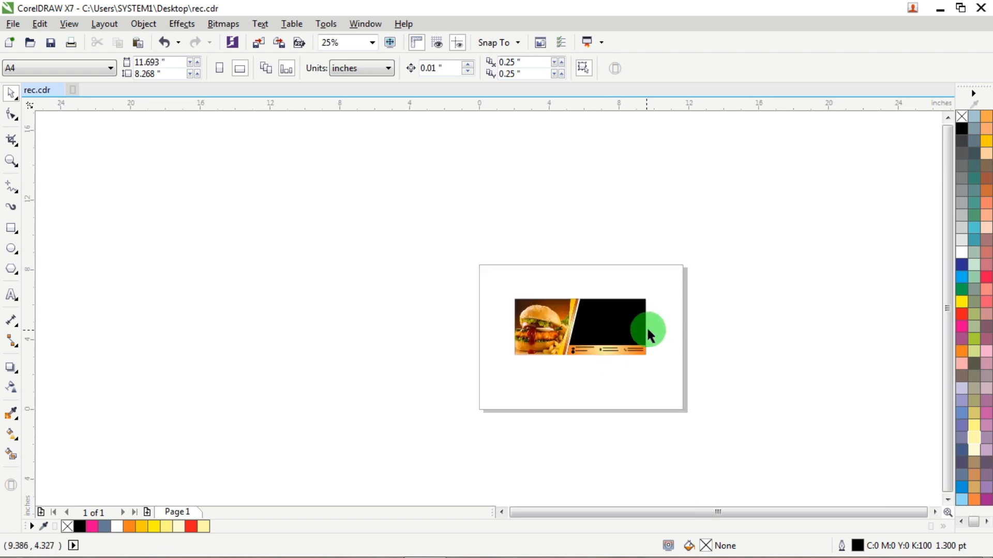
{"action": "scroll", "coordinate": [648, 335], "scroll_direction": "up", "scroll_amount": 2}
{"action": "scroll", "coordinate": [635, 325], "scroll_direction": "down", "scroll_amount": 2}
{"action": "scroll", "coordinate": [647, 305], "scroll_direction": "up", "scroll_amount": 2}
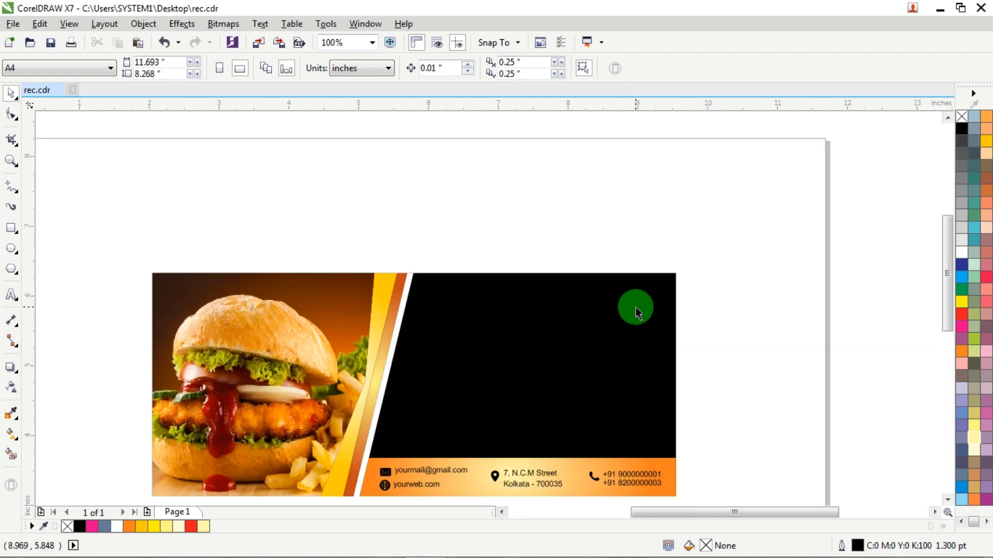
{"action": "left_click", "coordinate": [16, 295]}
{"action": "left_click", "coordinate": [489, 229]}
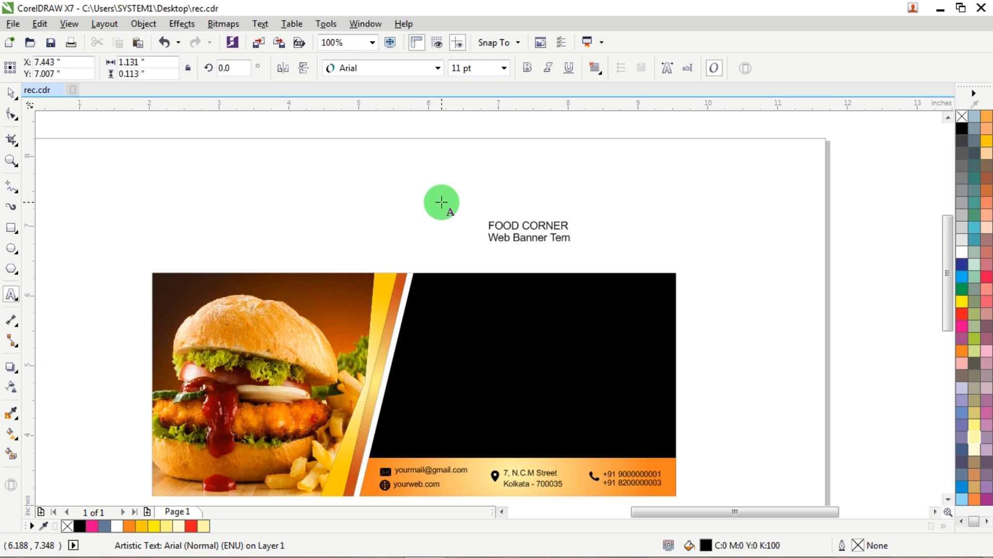
- Set the two-line text's font to Florent PosterTwo and break it apart into separate lines
{"action": "left_click", "coordinate": [8, 73]}
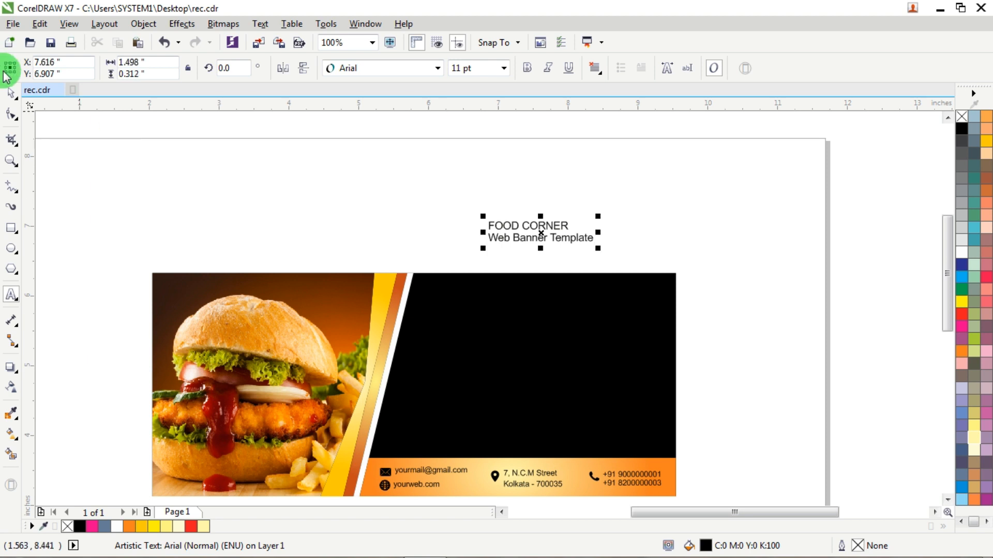
{"action": "left_click", "coordinate": [437, 68]}
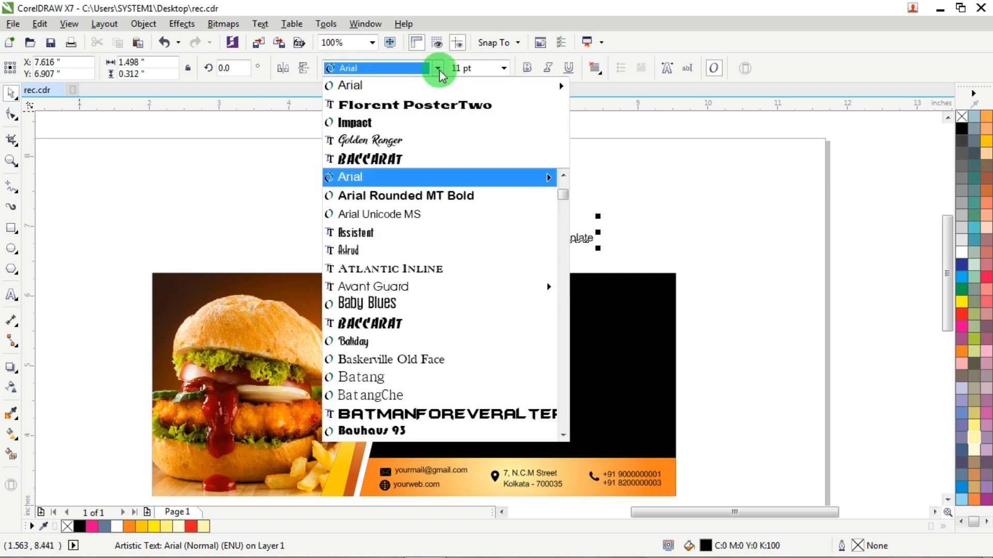
{"action": "left_click", "coordinate": [433, 108]}
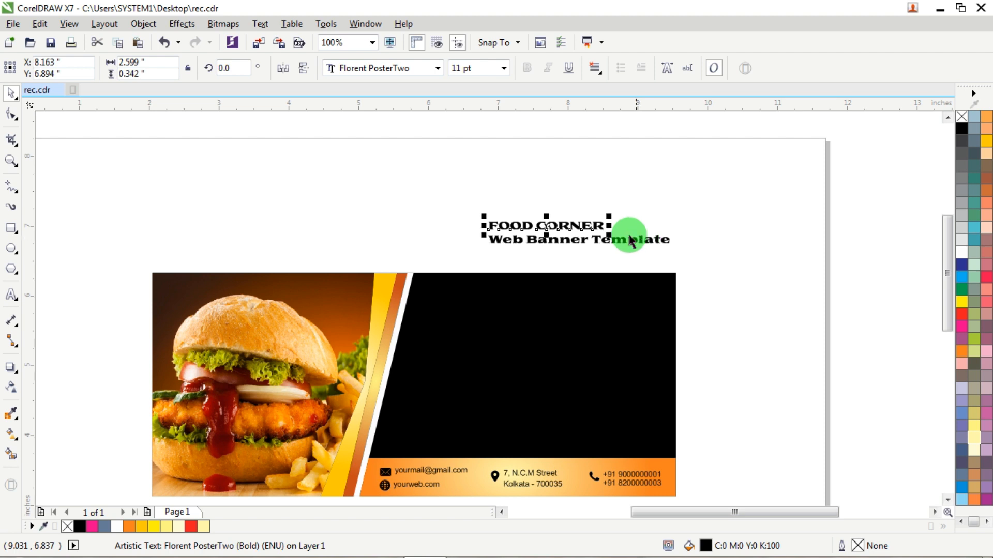
- Move the FOOD CORNER line onto the upper black area and fill it golden yellow, C0 M20 Y100 K0
{"action": "left_click_drag", "start_coordinate": [514, 221], "coordinate": [492, 304]}
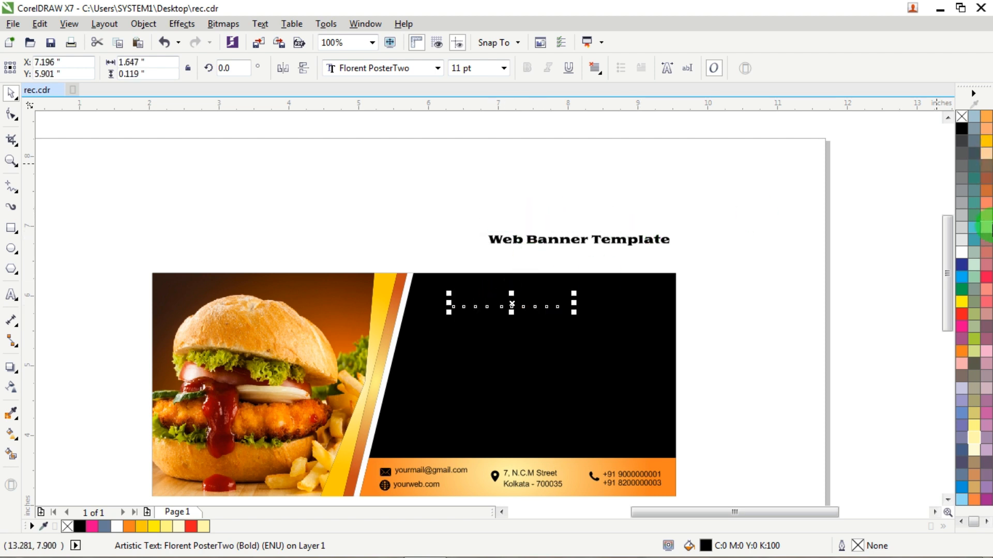
{"action": "left_click", "coordinate": [986, 140]}
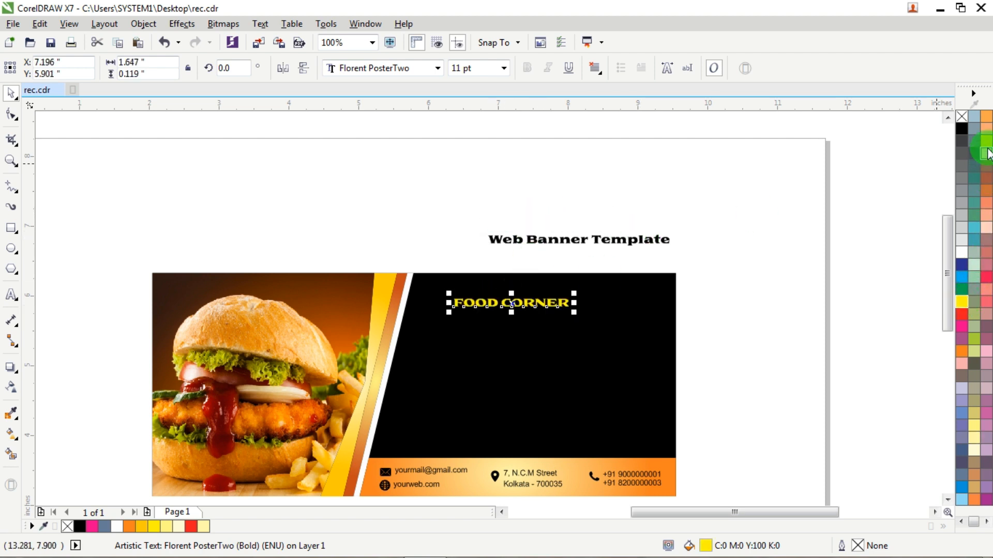
- Stretch FOOD CORNER across the black area to about 3.43 by 0.44 inches and set its font size to 40 pt
{"action": "left_click_drag", "start_coordinate": [568, 315], "coordinate": [667, 331]}
{"action": "scroll", "coordinate": [465, 328], "scroll_direction": "up", "scroll_amount": 2}
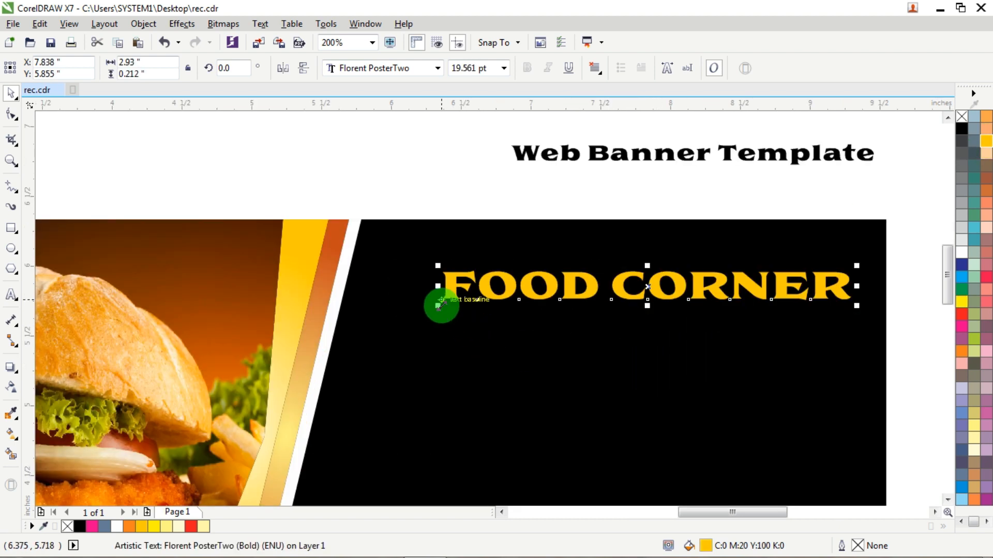
{"action": "left_click_drag", "start_coordinate": [439, 304], "coordinate": [366, 342]}
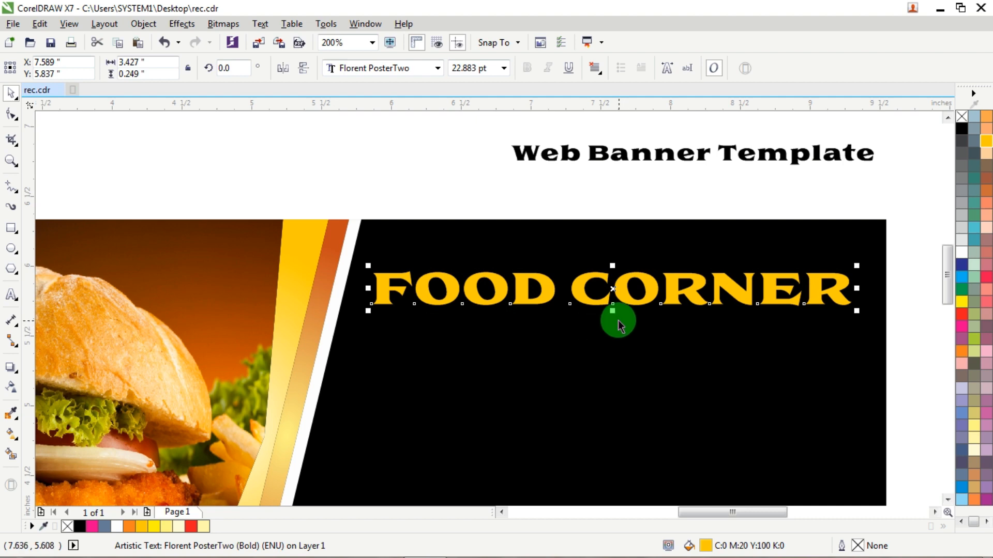
{"action": "left_click_drag", "start_coordinate": [615, 313], "coordinate": [637, 340]}
{"action": "scroll", "coordinate": [639, 345], "scroll_direction": "down", "scroll_amount": 2}
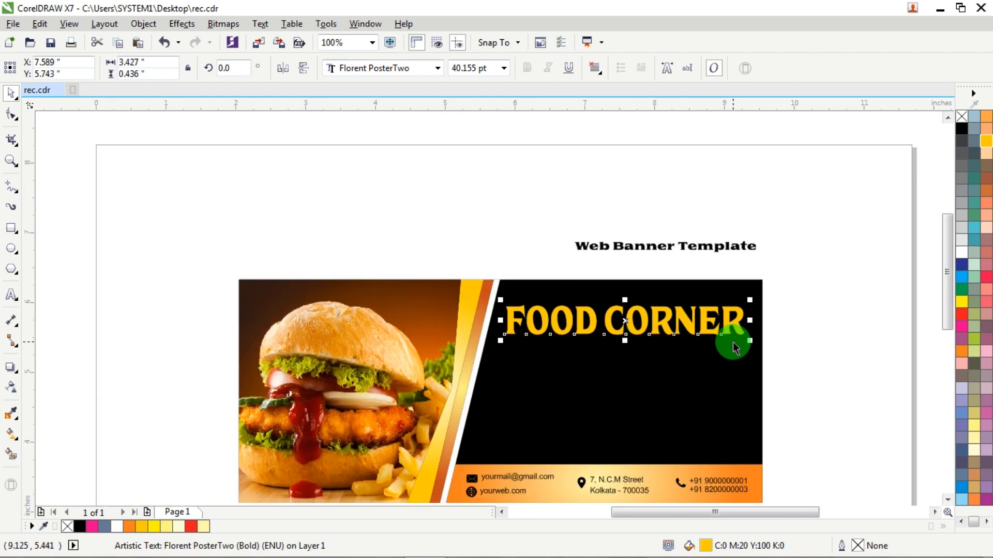
{"action": "scroll", "coordinate": [729, 331], "scroll_direction": "up", "scroll_amount": 2}
{"action": "left_click", "coordinate": [491, 70]}
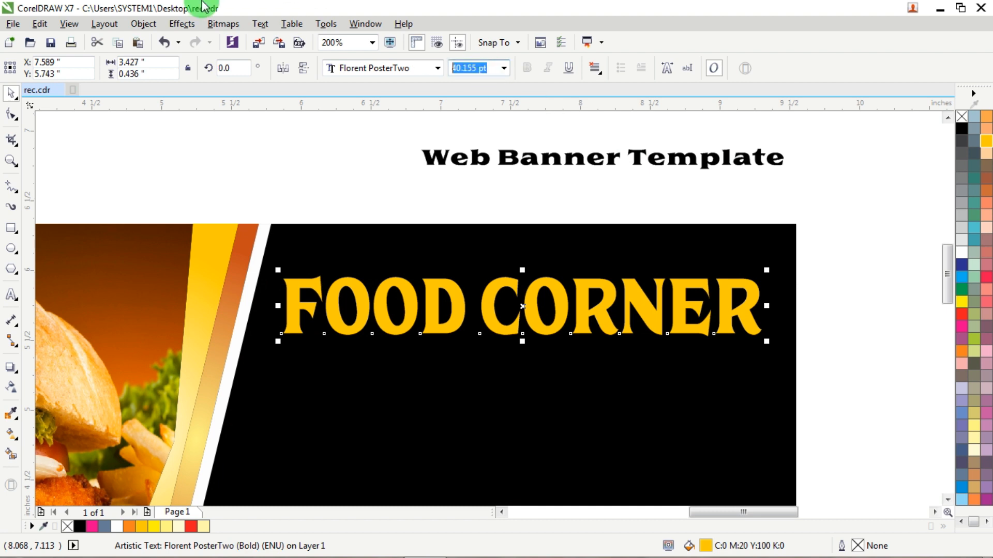
{"action": "type", "text": "40"}
{"action": "key", "text": "Return"}
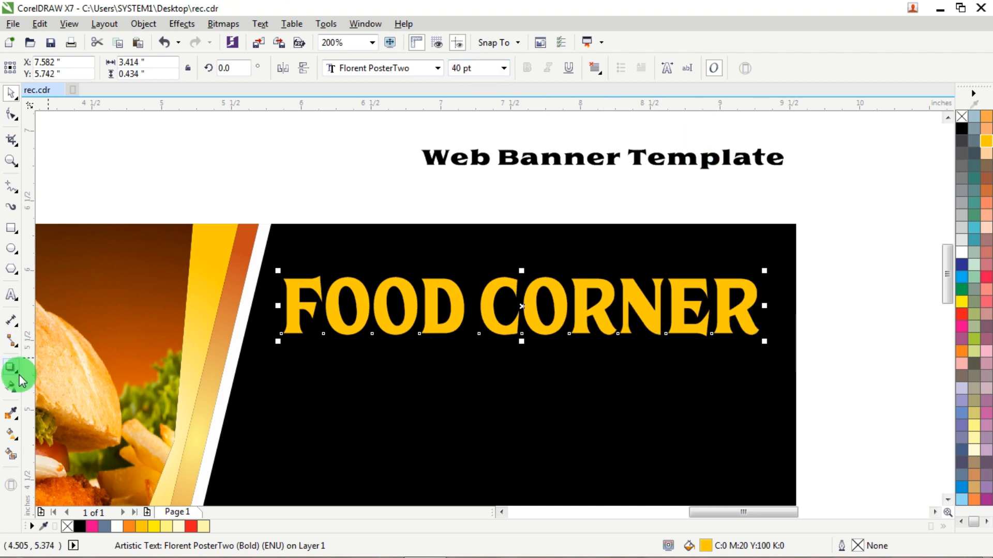
- Apply an elliptical fountain fill with a white centre and golden edges to FOOD CORNER, stretching the ellipse slightly taller
{"action": "left_click", "coordinate": [11, 433]}
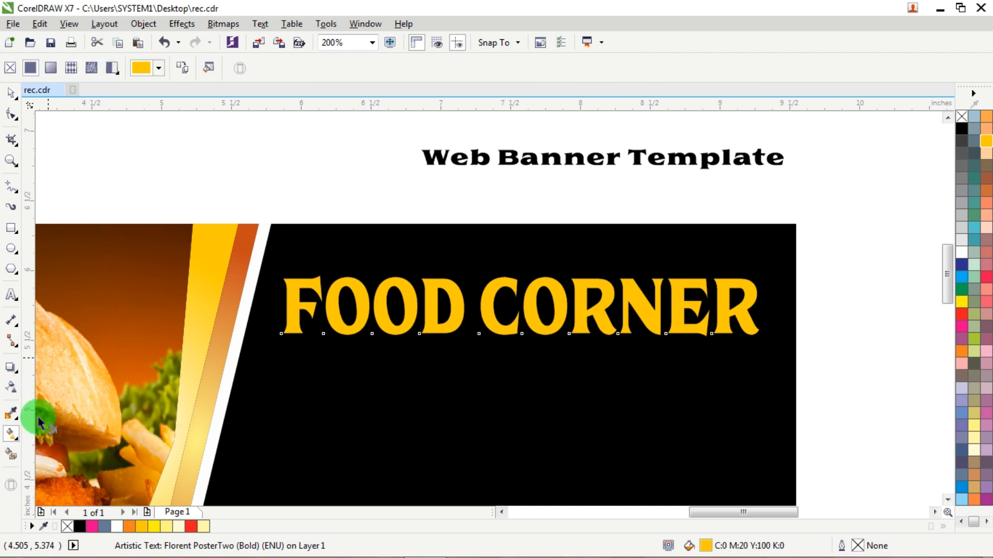
{"action": "left_click_drag", "start_coordinate": [301, 305], "coordinate": [747, 306]}
{"action": "left_click", "coordinate": [202, 68]}
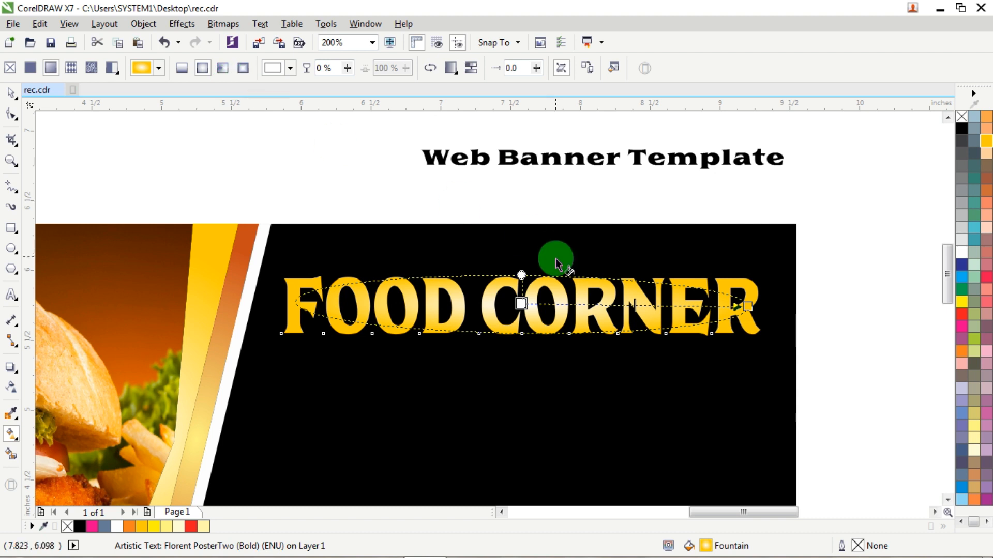
{"action": "left_click_drag", "start_coordinate": [521, 274], "coordinate": [521, 258]}
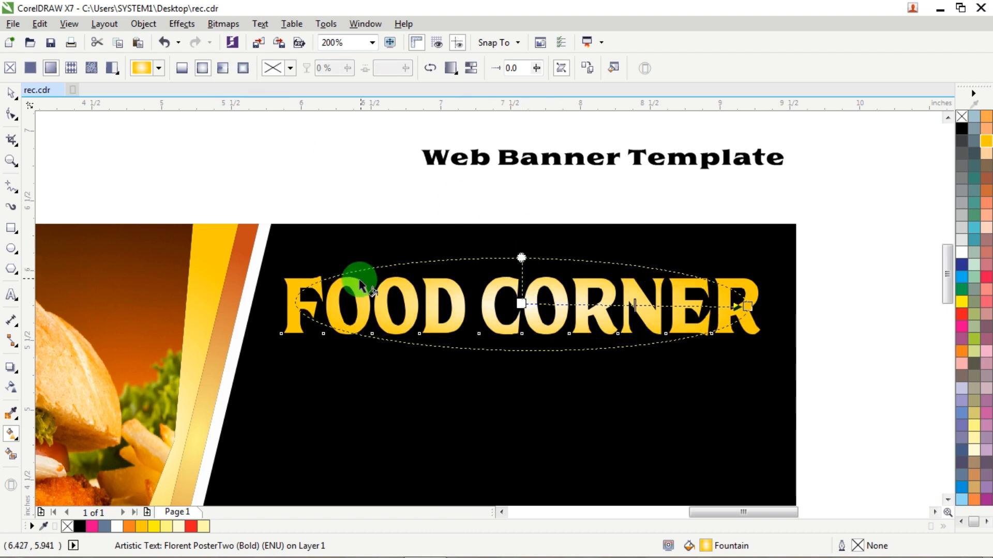
- Narrow and heighten the elliptical fountain fill on FOOD CORNER, and set its centre colour to pale yellow
{"action": "left_click_drag", "start_coordinate": [749, 310], "coordinate": [658, 303]}
{"action": "left_click_drag", "start_coordinate": [522, 258], "coordinate": [523, 216]}
{"action": "left_click", "coordinate": [522, 303]}
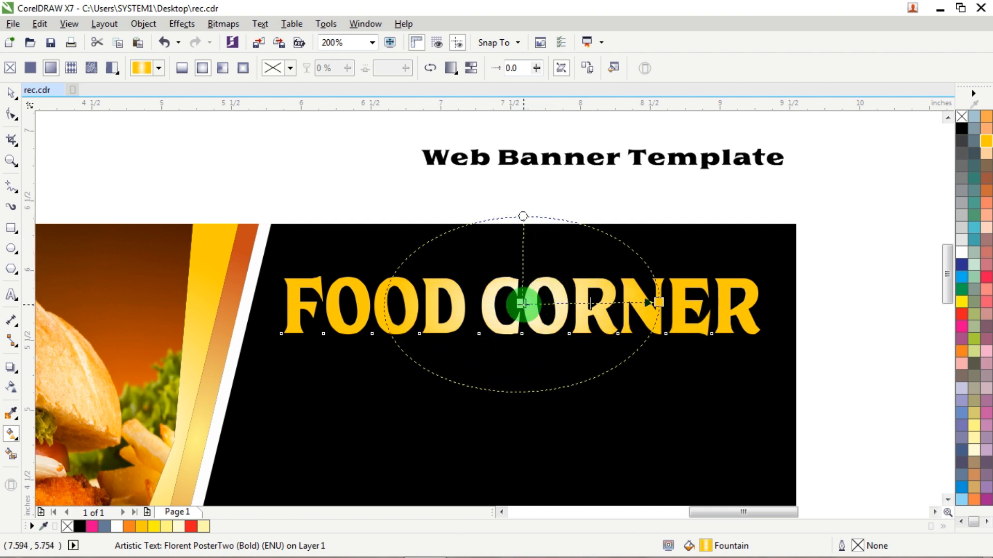
{"action": "left_click", "coordinate": [973, 439]}
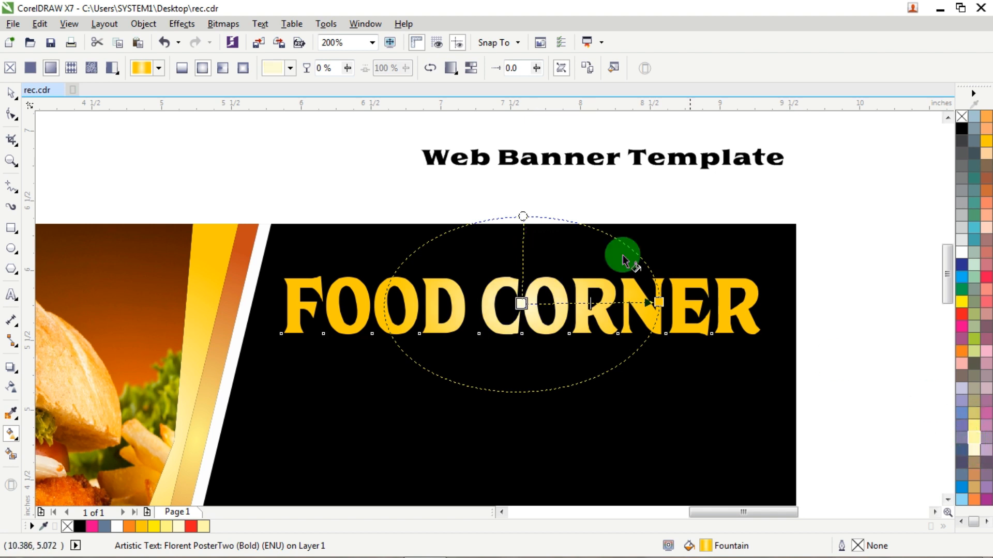
{"action": "left_click_drag", "start_coordinate": [523, 217], "coordinate": [519, 164]}
{"action": "left_click", "coordinate": [11, 95]}
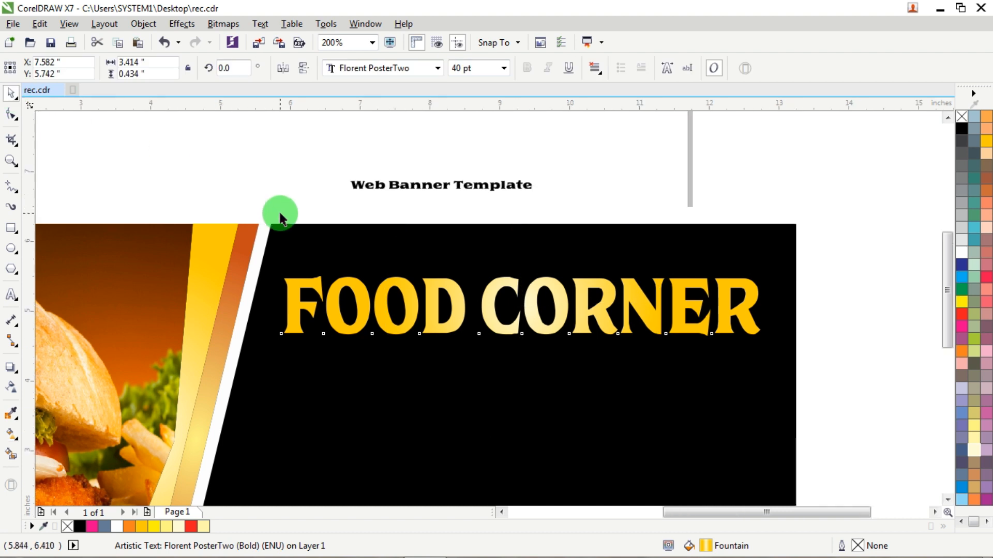
- Move the Web Banner Template line onto the black area below FOOD CORNER and fill it yellow, C0 M0 Y100 K0
{"action": "scroll", "coordinate": [277, 212], "scroll_direction": "down", "scroll_amount": 1}
{"action": "left_click", "coordinate": [606, 189]}
{"action": "left_click_drag", "start_coordinate": [420, 190], "coordinate": [388, 298]}
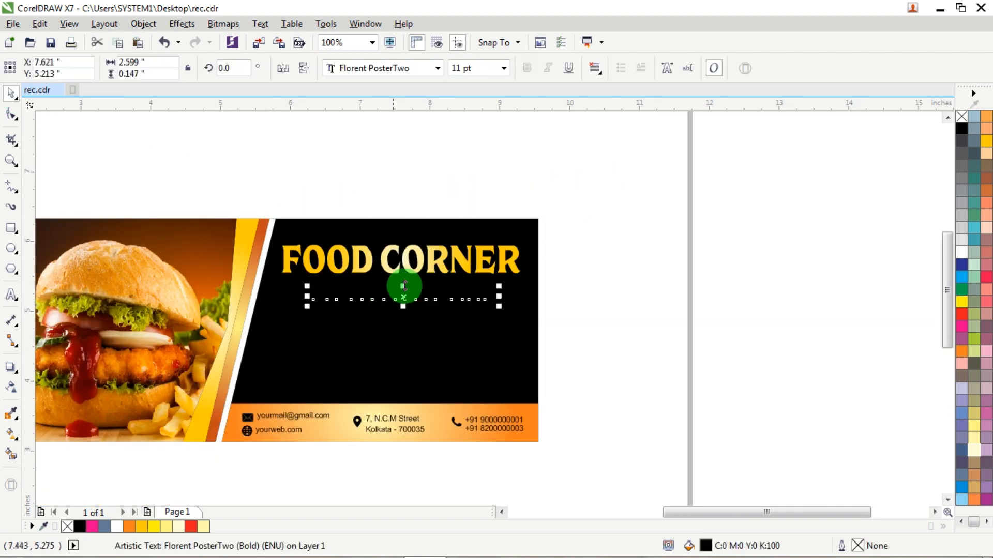
{"action": "left_click", "coordinate": [966, 270]}
{"action": "left_click", "coordinate": [962, 302]}
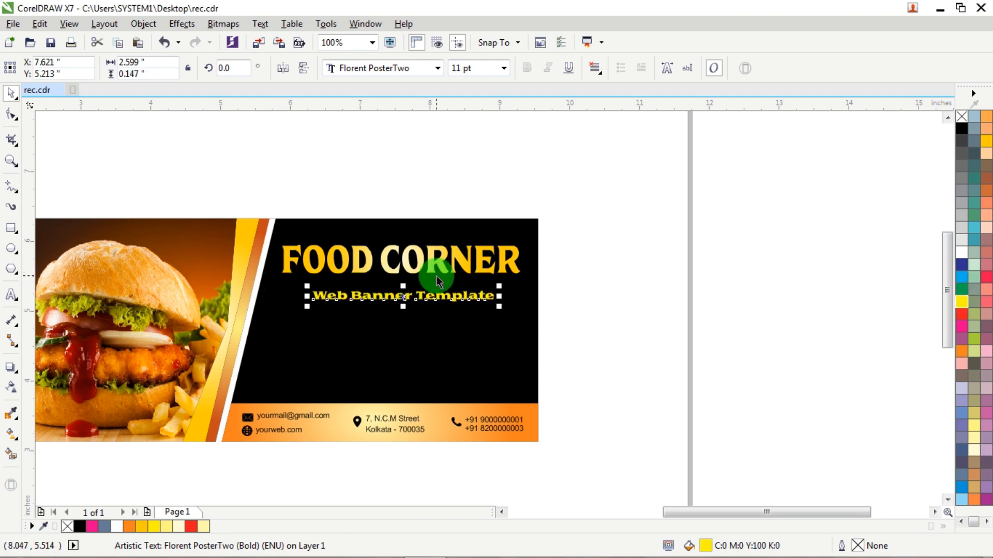
- Copy only the fill property from FOOD CORNER onto the Web Banner Template line
{"action": "scroll", "coordinate": [436, 275], "scroll_direction": "up", "scroll_amount": 1}
{"action": "left_click", "coordinate": [39, 24]}
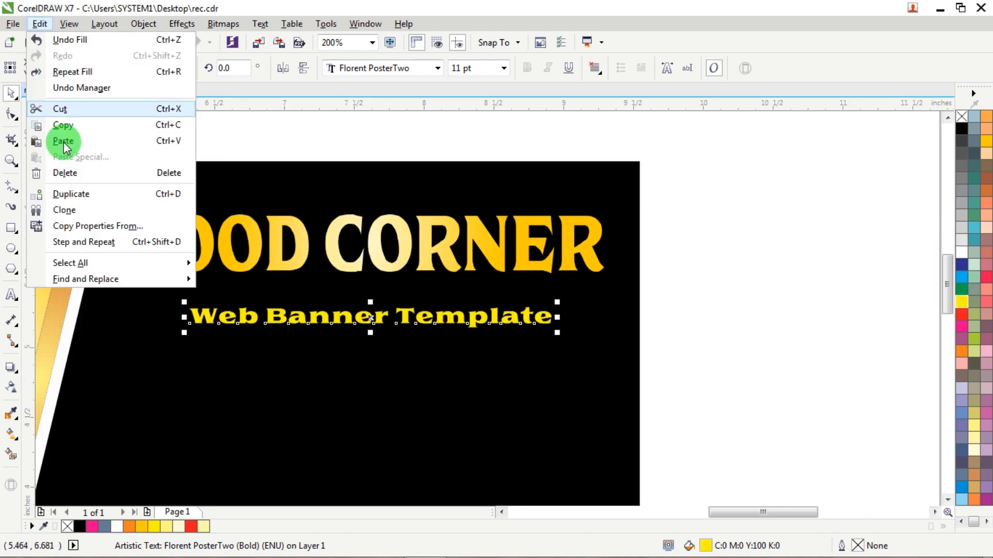
{"action": "left_click", "coordinate": [98, 224]}
{"action": "left_click", "coordinate": [380, 271]}
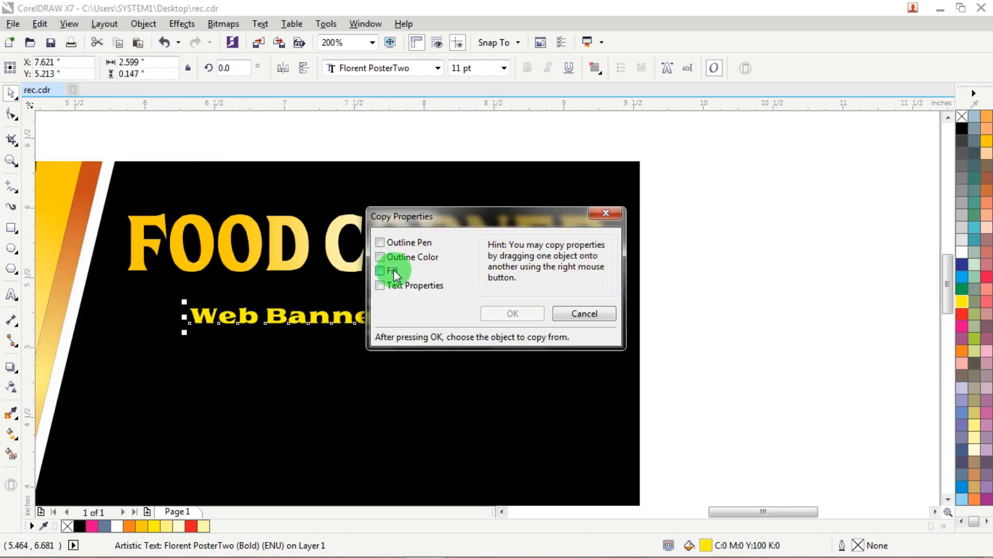
{"action": "left_click", "coordinate": [512, 314]}
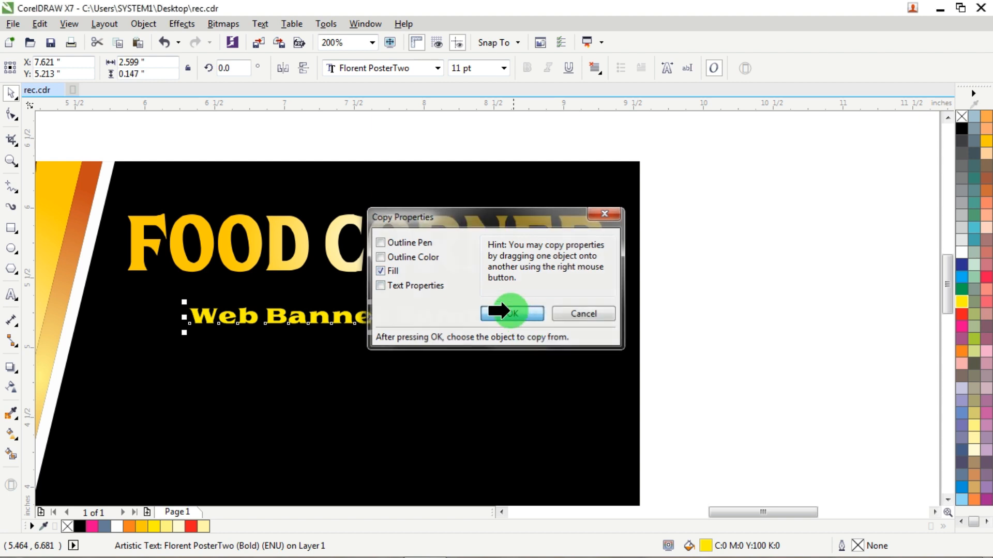
{"action": "left_click", "coordinate": [355, 267]}
{"action": "left_click", "coordinate": [719, 285]}
{"action": "left_click_drag", "start_coordinate": [715, 277], "coordinate": [166, 343]}
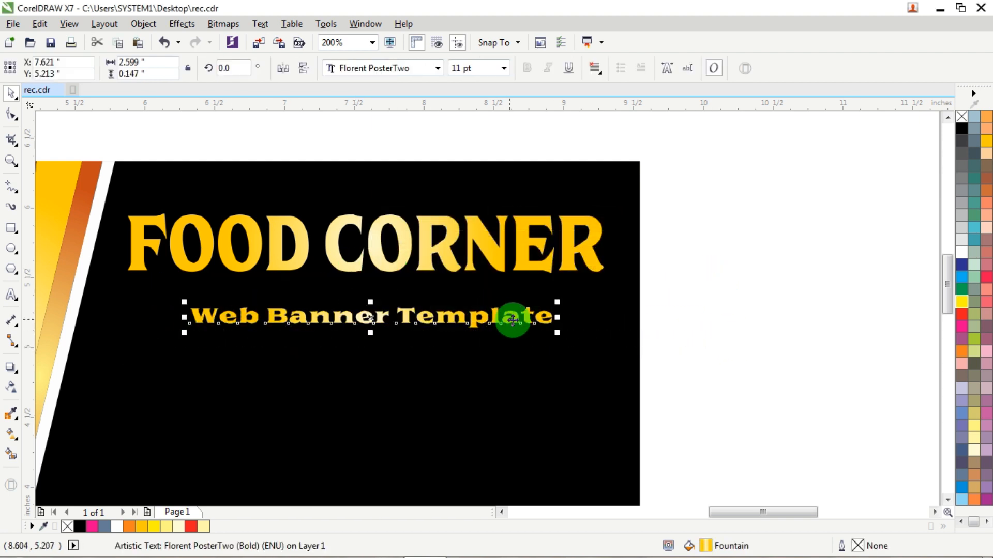
- Enlarge the Web Banner Template line, move it up close beneath FOOD CORNER and centre it horizontally on the title
{"action": "left_click_drag", "start_coordinate": [558, 334], "coordinate": [600, 350]}
{"action": "left_click_drag", "start_coordinate": [460, 312], "coordinate": [458, 291]}
{"action": "left_click", "coordinate": [329, 234], "text": "shift"}
{"action": "key", "text": "c"}
{"action": "left_click", "coordinate": [748, 244]}
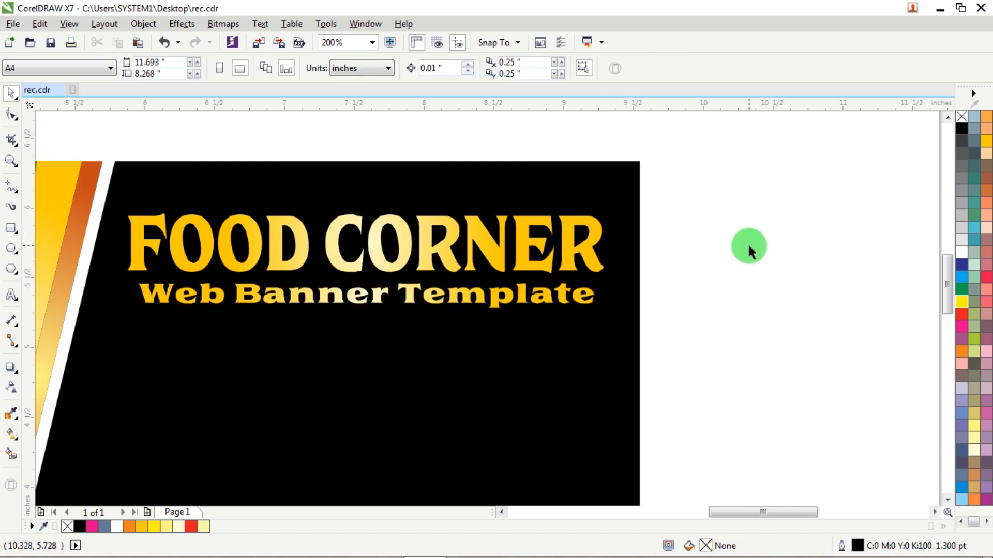
- Nudge both FOOD CORNER and Web Banner Template slightly upward together on the black area
{"action": "scroll", "coordinate": [748, 245], "scroll_direction": "down", "scroll_amount": 1}
{"action": "left_click_drag", "start_coordinate": [771, 173], "coordinate": [395, 283]}
{"action": "key", "text": "Up"}
{"action": "key", "text": "Up"}
{"action": "key", "text": "Up"}
{"action": "key", "text": "Up"}
{"action": "key", "text": "Up"}
{"action": "key", "text": "Up"}
{"action": "key", "text": "Up"}
{"action": "key", "text": "Up"}
{"action": "key", "text": "Up"}
{"action": "key", "text": "Up"}
{"action": "left_click", "coordinate": [821, 269]}
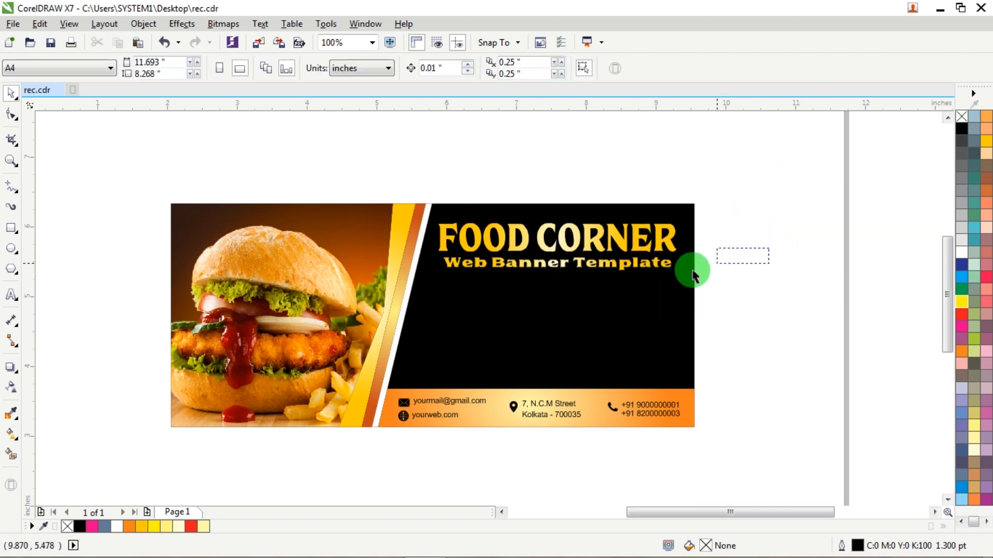
- Nudge the Web Banner Template line slightly down, away from FOOD CORNER
{"action": "left_click", "coordinate": [662, 265]}
{"action": "key", "text": "Down"}
{"action": "key", "text": "Down"}
{"action": "key", "text": "Down"}
{"action": "left_click", "coordinate": [796, 242]}
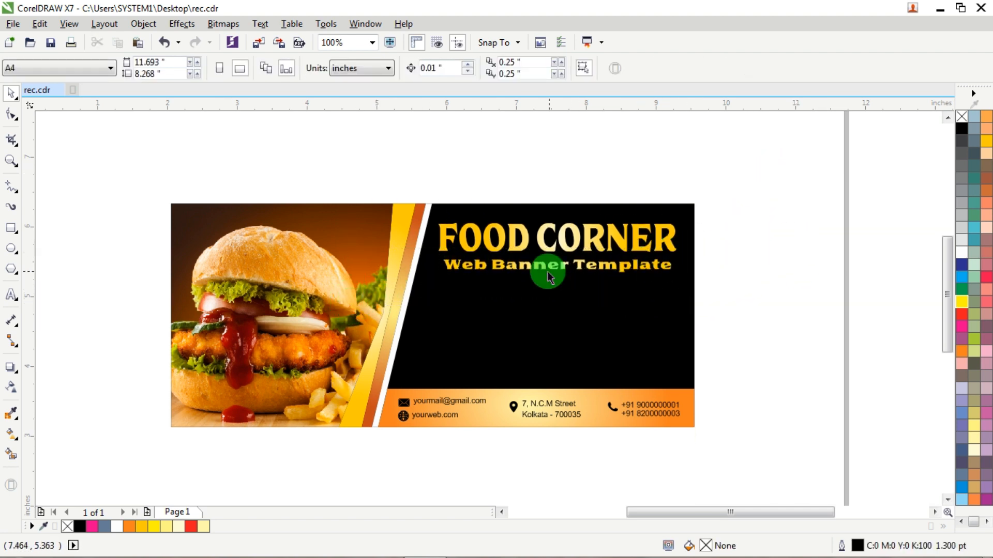
- Draw a bar about 3.745 by 0.083 inches below Web Banner Template, filled golden yellow, C0 M20 Y100 K0, without an outline
{"action": "scroll", "coordinate": [548, 270], "scroll_direction": "up", "scroll_amount": 2}
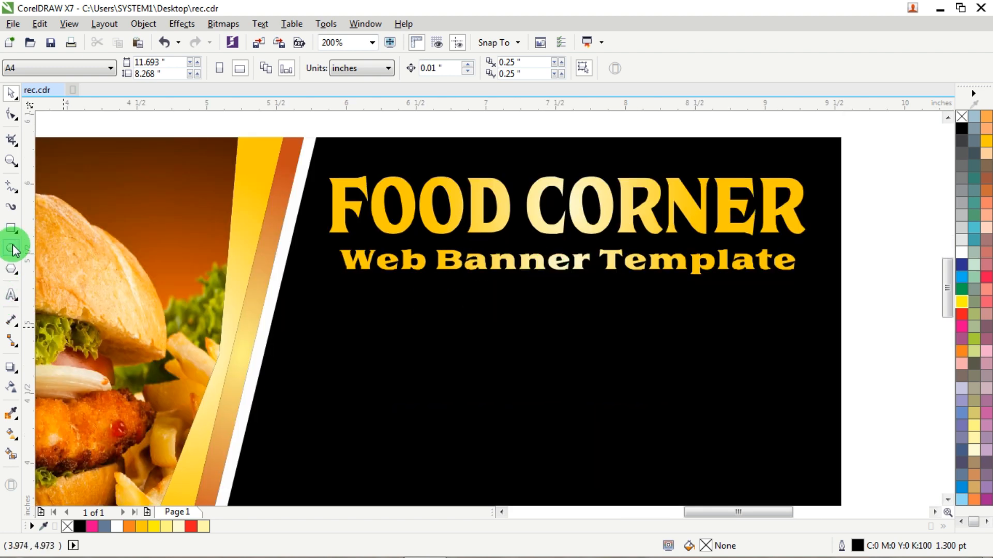
{"action": "left_click", "coordinate": [10, 228]}
{"action": "left_click_drag", "start_coordinate": [304, 278], "coordinate": [826, 288]}
{"action": "left_click", "coordinate": [976, 133]}
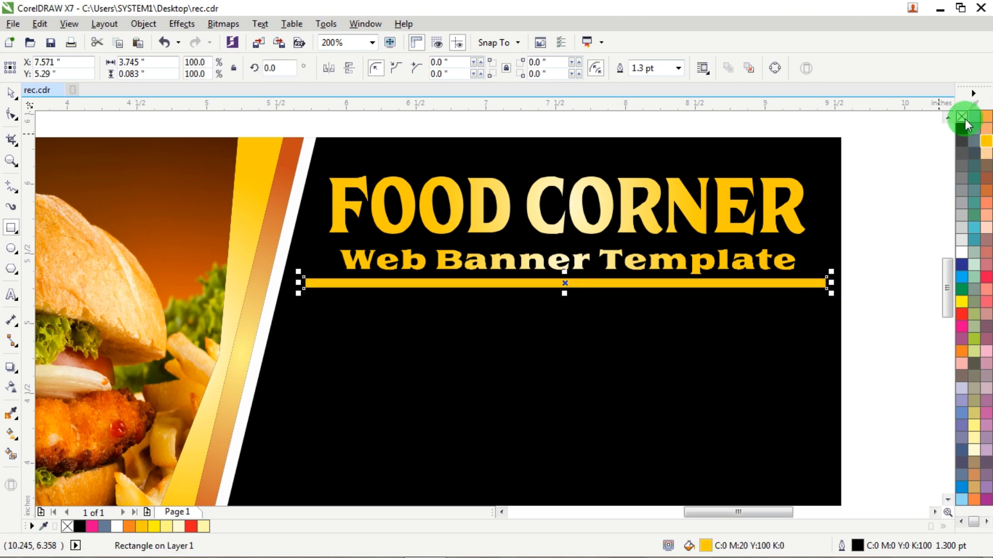
{"action": "right_click", "coordinate": [963, 119]}
{"action": "left_click", "coordinate": [11, 95]}
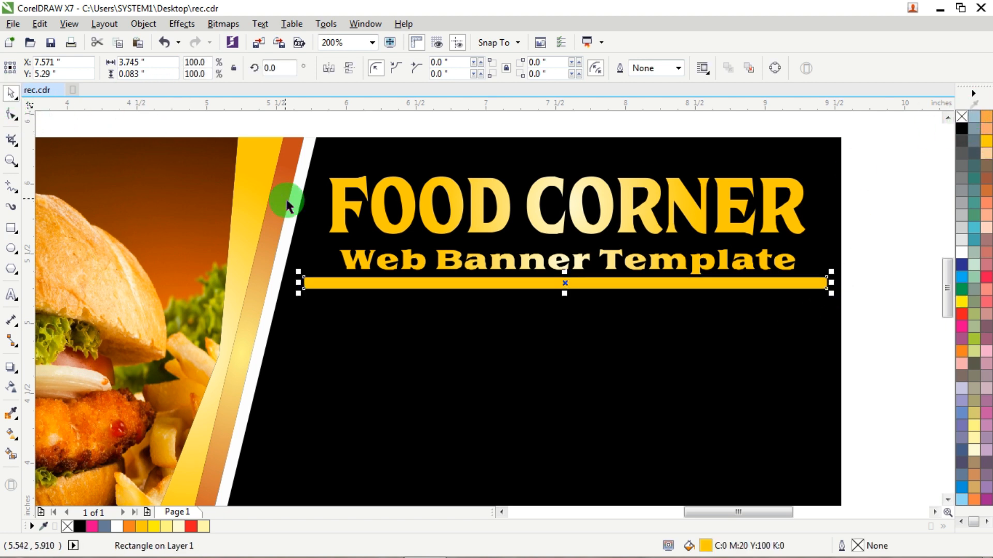
- Centre the golden bar horizontally under Web Banner Template and shift it slightly down
{"action": "left_click", "coordinate": [450, 256], "text": "shift"}
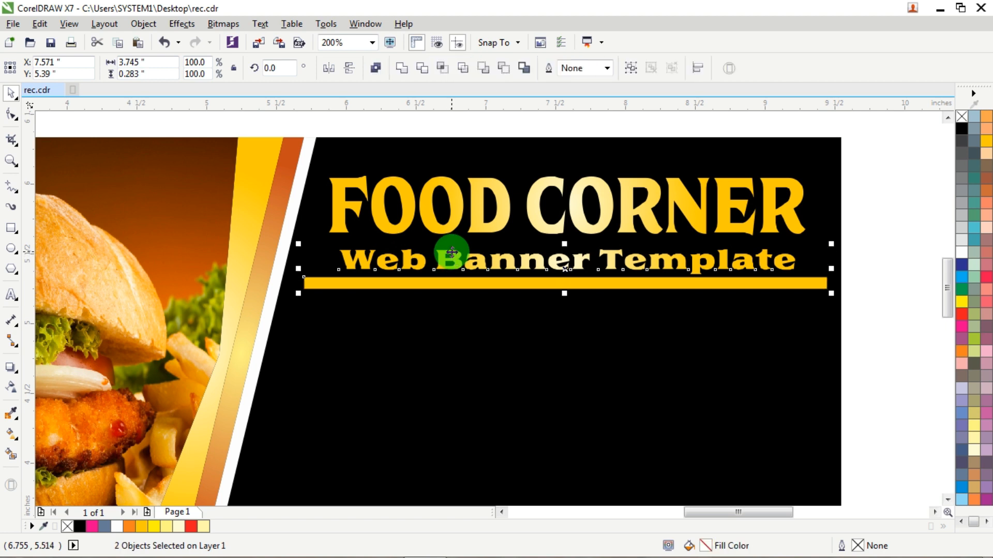
{"action": "left_click", "coordinate": [869, 274]}
{"action": "left_click", "coordinate": [654, 285]}
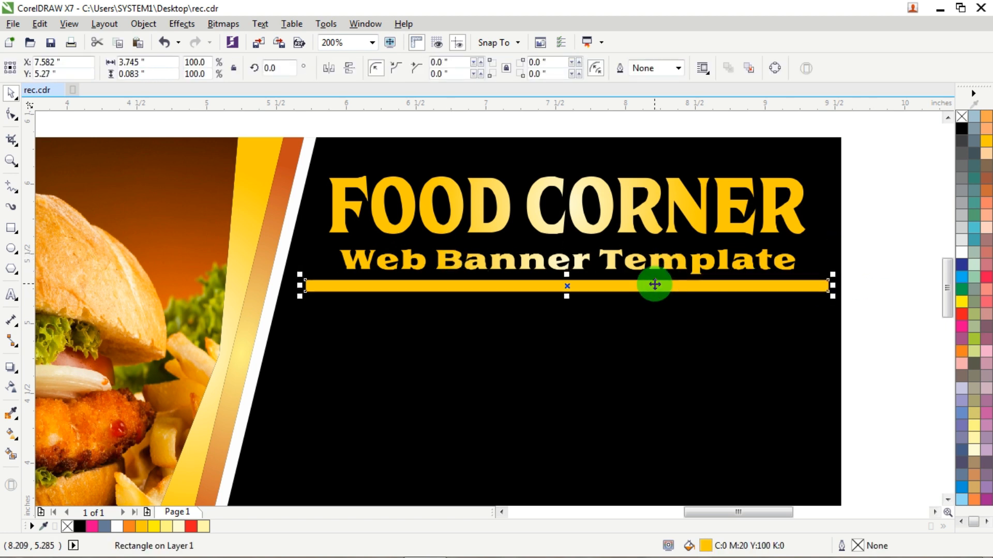
- Convert the golden bar to curves and add a node at the middle of its upper and lower edges
{"action": "right_click", "coordinate": [654, 284]}
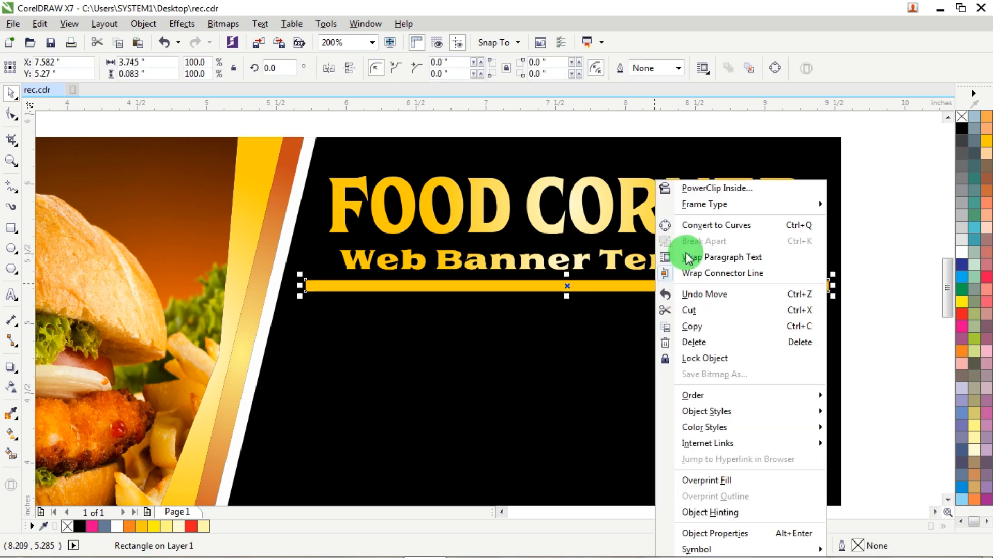
{"action": "left_click", "coordinate": [734, 225]}
{"action": "scroll", "coordinate": [567, 274], "scroll_direction": "up", "scroll_amount": 4}
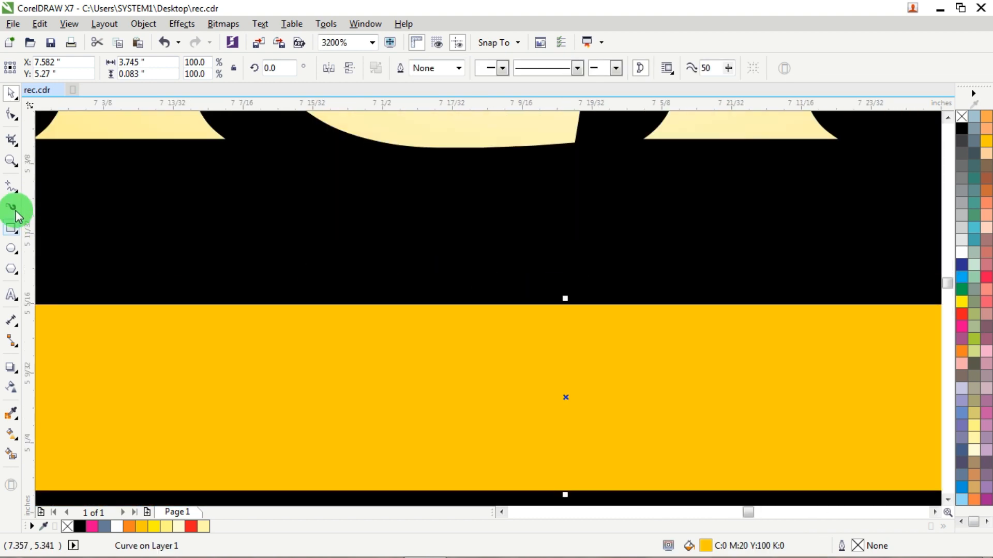
{"action": "left_click", "coordinate": [12, 116]}
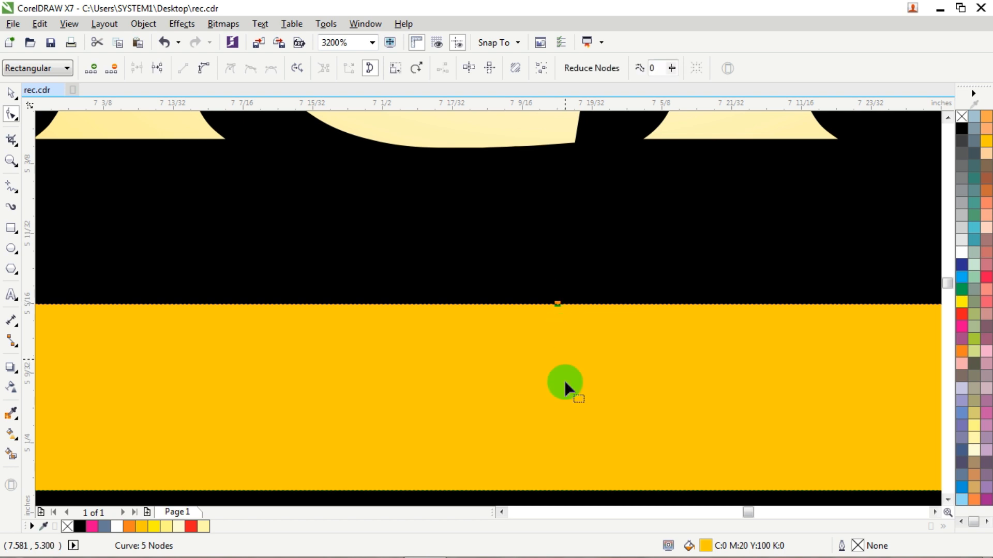
{"action": "double_click", "coordinate": [552, 492]}
{"action": "scroll", "coordinate": [548, 481], "scroll_direction": "down", "scroll_amount": 5}
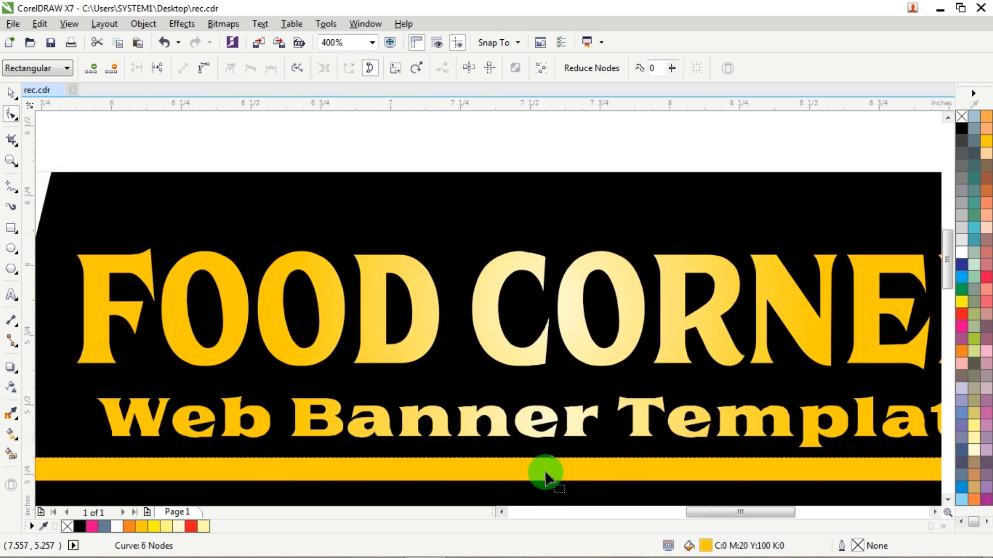
- Taper the bar's left end to a point by adding a mid-edge node and deleting both corner nodes
{"action": "scroll", "coordinate": [288, 481], "scroll_direction": "up", "scroll_amount": 3}
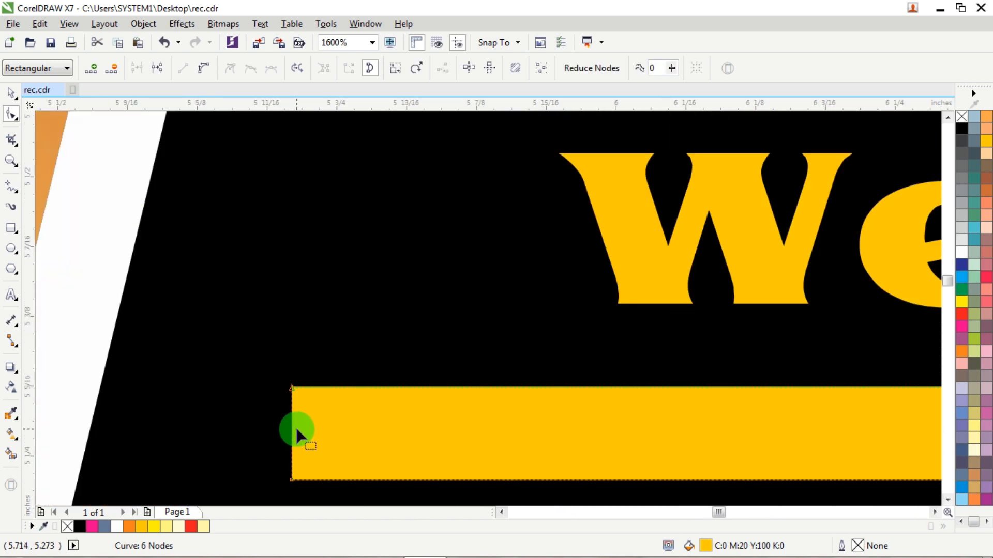
{"action": "double_click", "coordinate": [291, 440]}
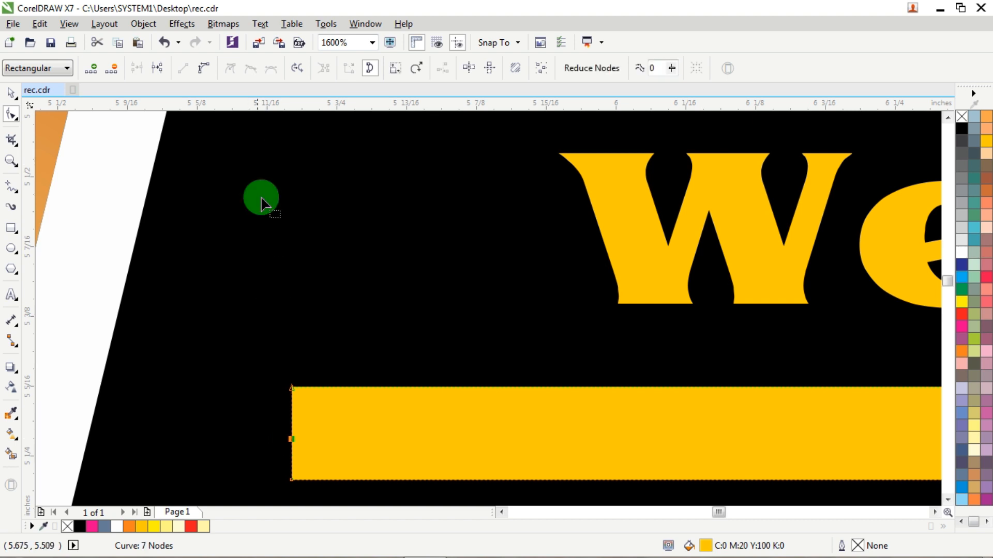
{"action": "left_click", "coordinate": [296, 386]}
{"action": "key", "text": "Delete"}
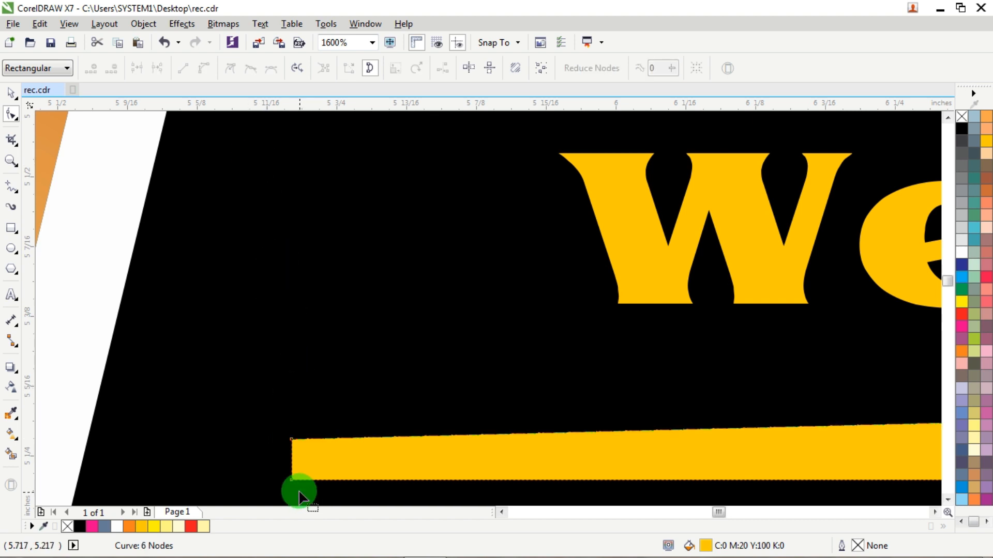
{"action": "key", "text": "Delete"}
{"action": "scroll", "coordinate": [350, 373], "scroll_direction": "down", "scroll_amount": 6}
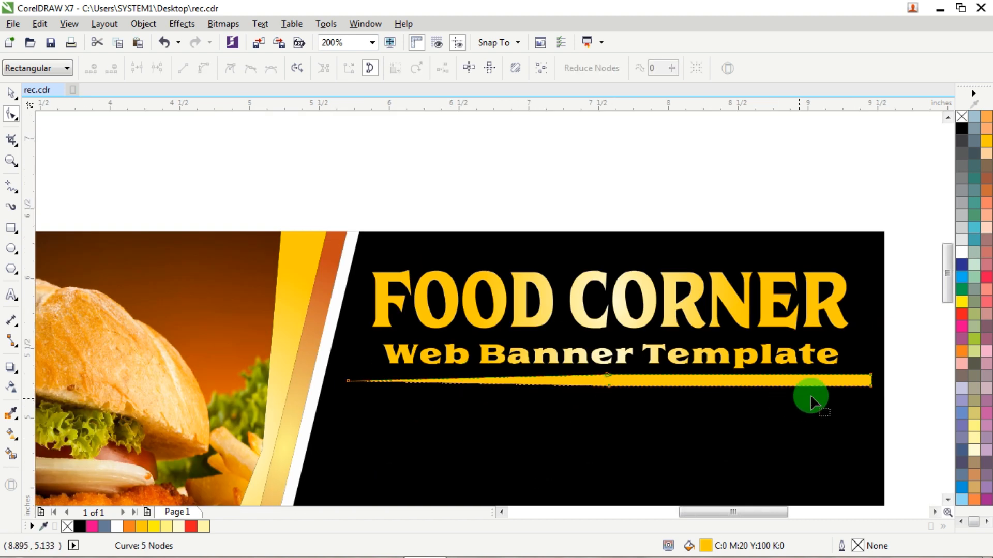
{"action": "scroll", "coordinate": [848, 393], "scroll_direction": "up", "scroll_amount": 2}
{"action": "scroll", "coordinate": [873, 385], "scroll_direction": "up", "scroll_amount": 2}
{"action": "left_click", "coordinate": [868, 406]}
{"action": "key", "text": "Delete"}
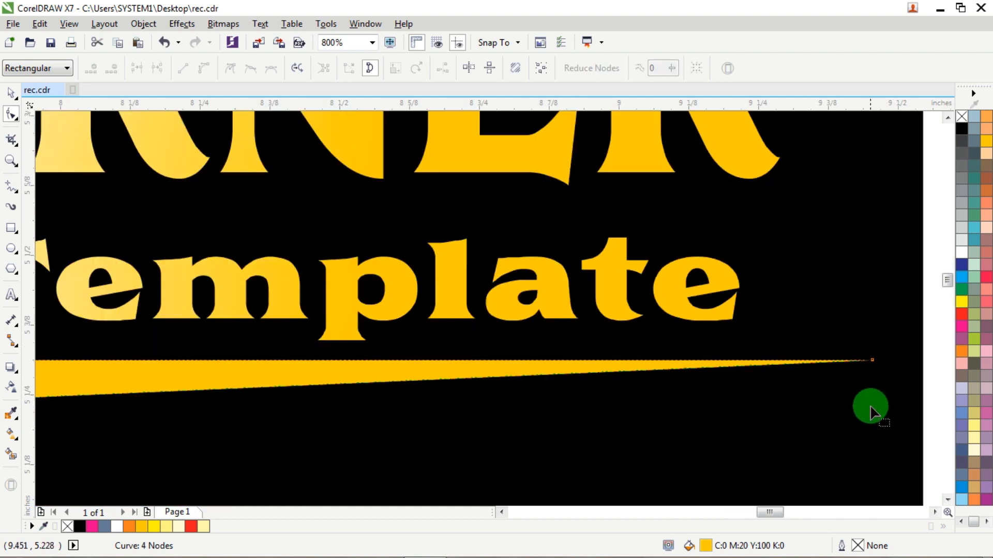
{"action": "scroll", "coordinate": [621, 365], "scroll_direction": "down", "scroll_amount": 2}
{"action": "key", "text": "ctrl+z"}
- Taper the bar's right end to a point by adding a mid-edge node and deleting both corner nodes
{"action": "scroll", "coordinate": [749, 372], "scroll_direction": "up", "scroll_amount": 2}
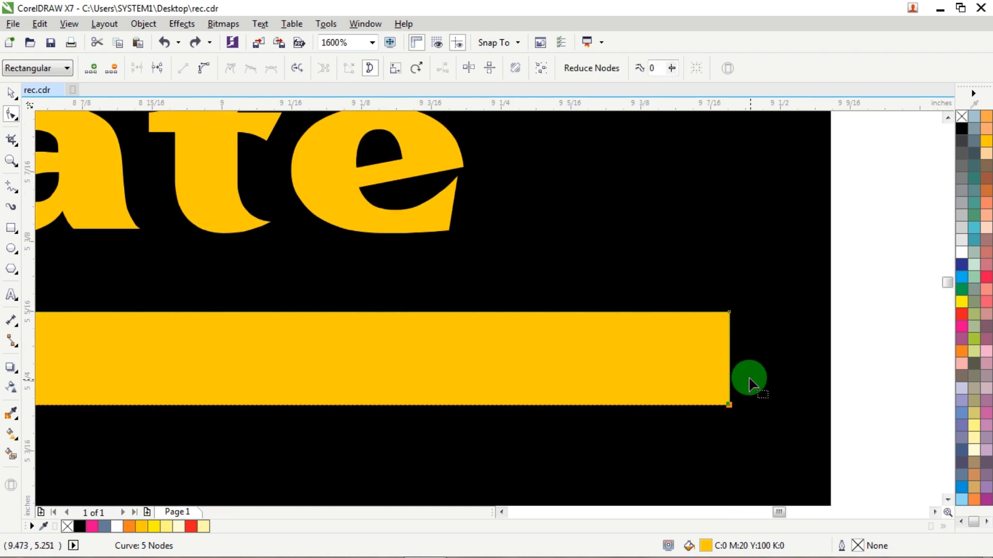
{"action": "double_click", "coordinate": [729, 360]}
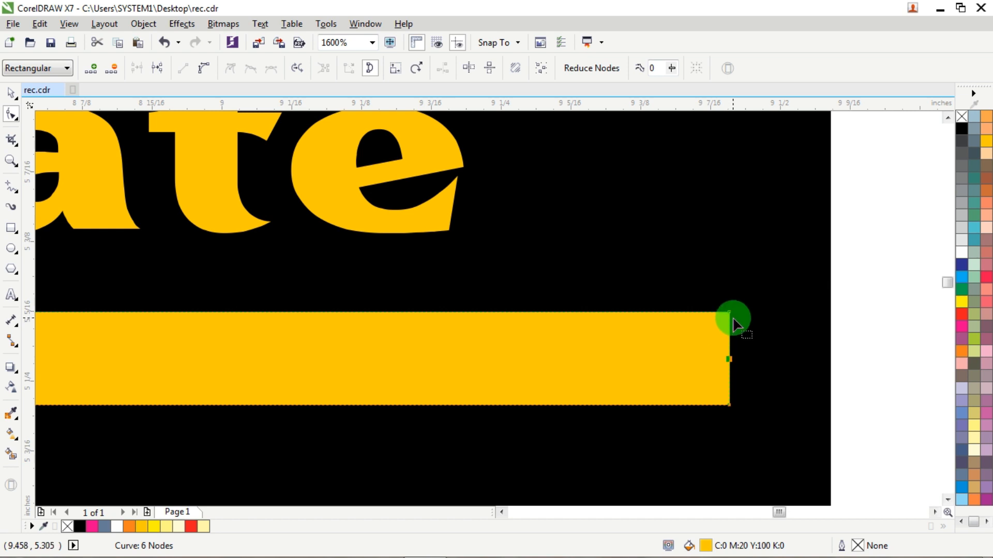
{"action": "key", "text": "Delete"}
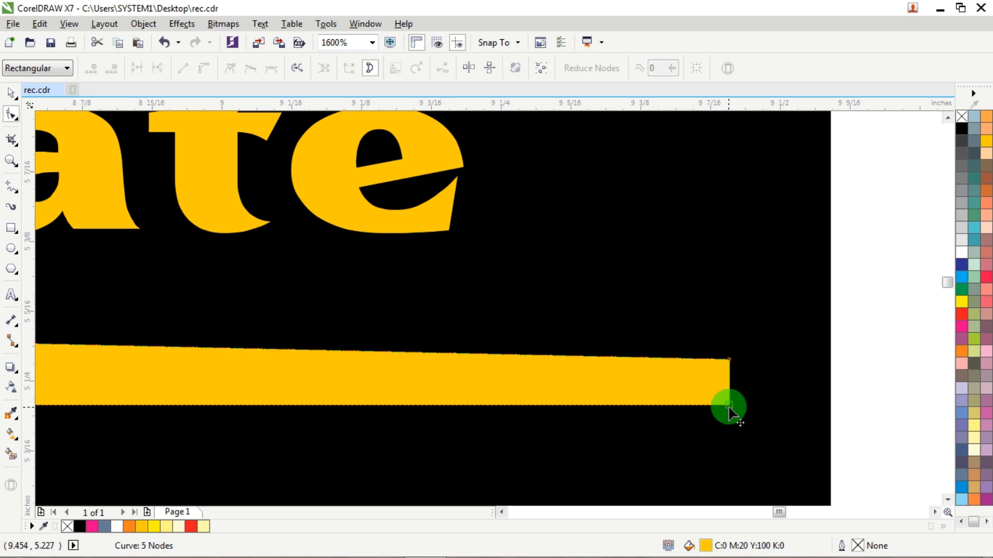
{"action": "key", "text": "Delete"}
{"action": "scroll", "coordinate": [516, 357], "scroll_direction": "down", "scroll_amount": 4}
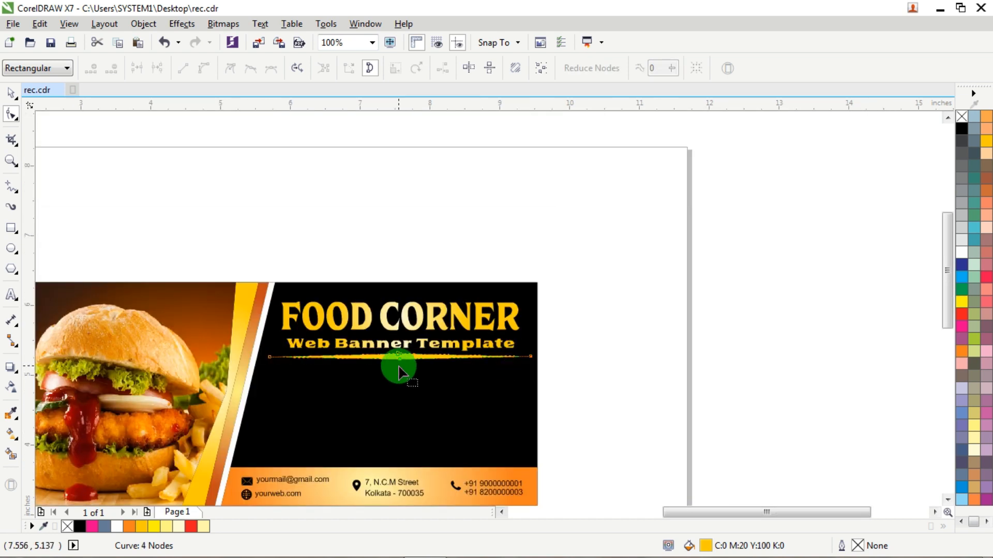
- Flatten the tapered bar symmetrically to a height of about 0.051 inches
{"action": "scroll", "coordinate": [400, 371], "scroll_direction": "up", "scroll_amount": 1}
{"action": "left_click", "coordinate": [11, 96]}
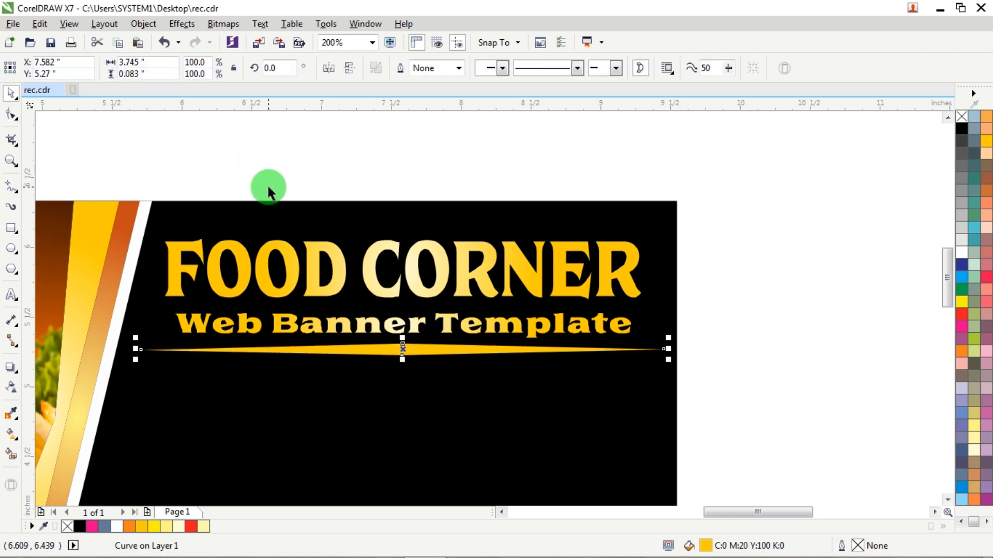
{"action": "scroll", "coordinate": [396, 351], "scroll_direction": "up", "scroll_amount": 2}
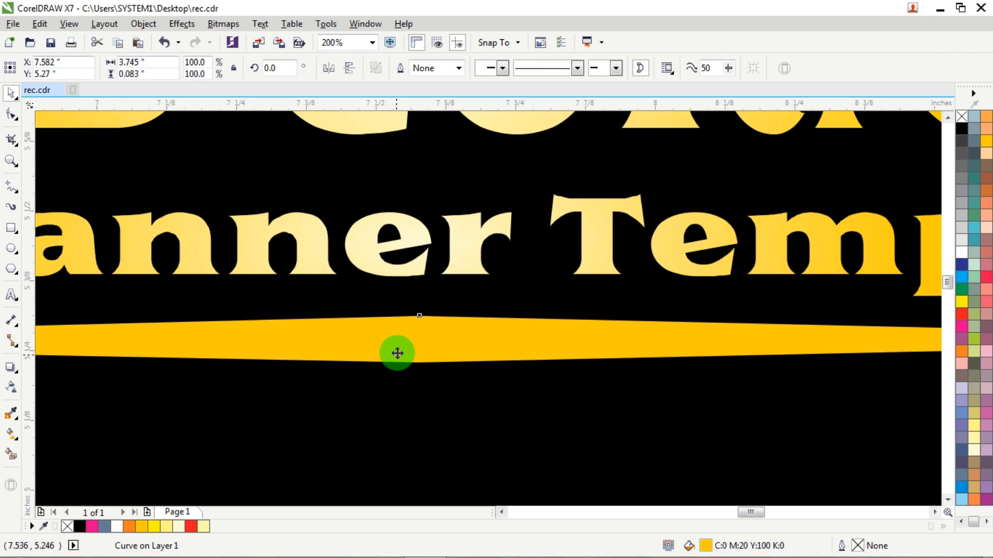
{"action": "left_click_drag", "start_coordinate": [422, 368], "coordinate": [450, 359]}
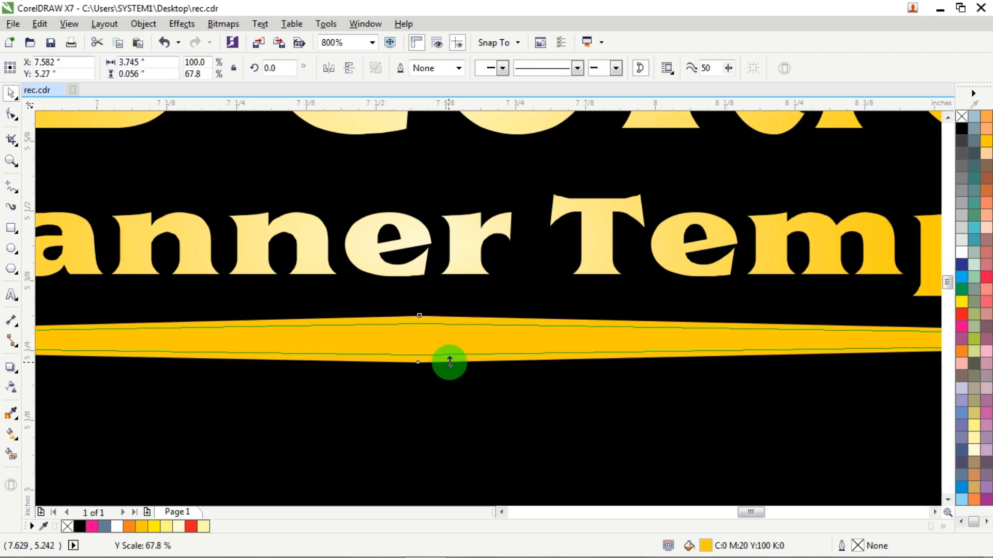
{"action": "scroll", "coordinate": [449, 359], "scroll_direction": "down", "scroll_amount": 2}
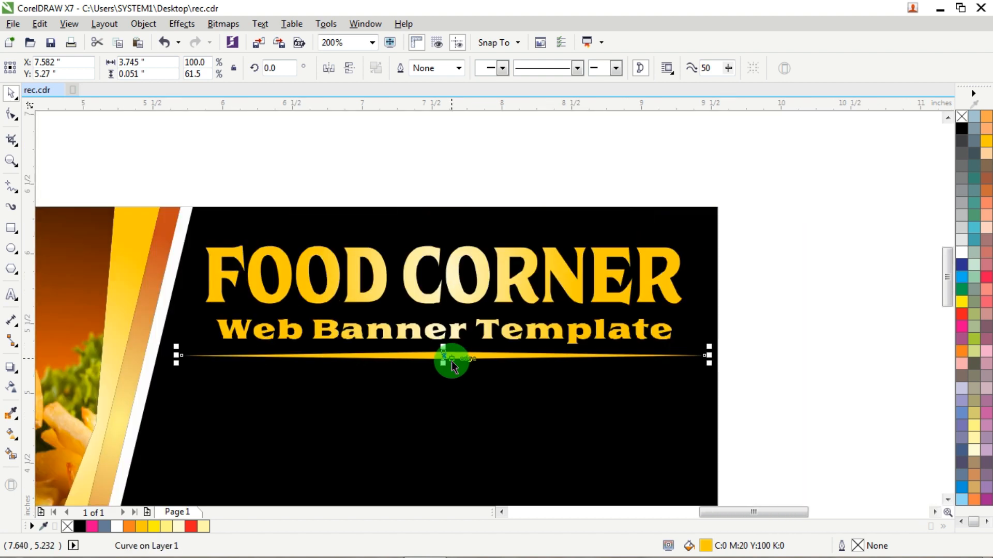
- Copy the gradient fill of the FOOD CORNER title onto the tapered divider
{"action": "left_click", "coordinate": [39, 24]}
{"action": "left_click", "coordinate": [120, 228]}
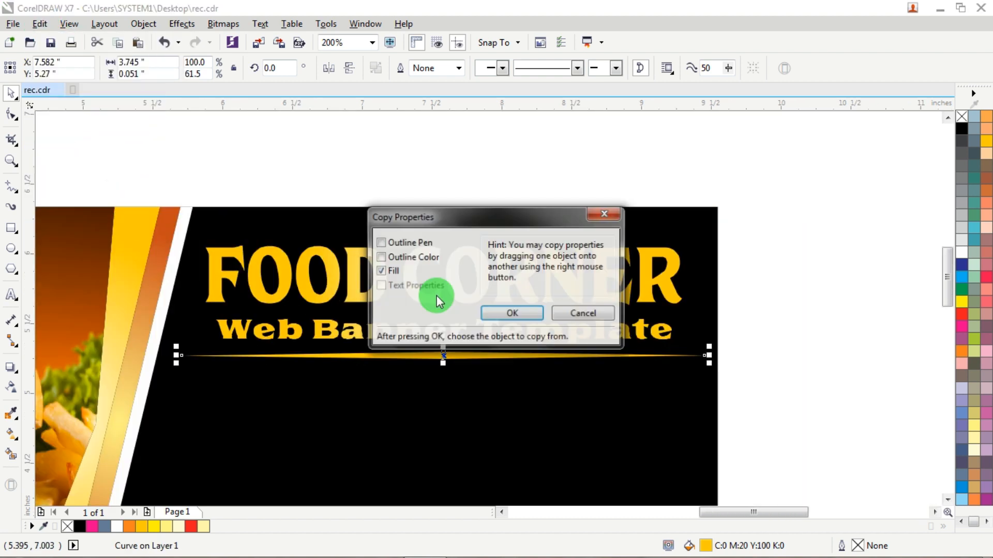
{"action": "left_click", "coordinate": [506, 313]}
{"action": "left_click", "coordinate": [379, 276]}
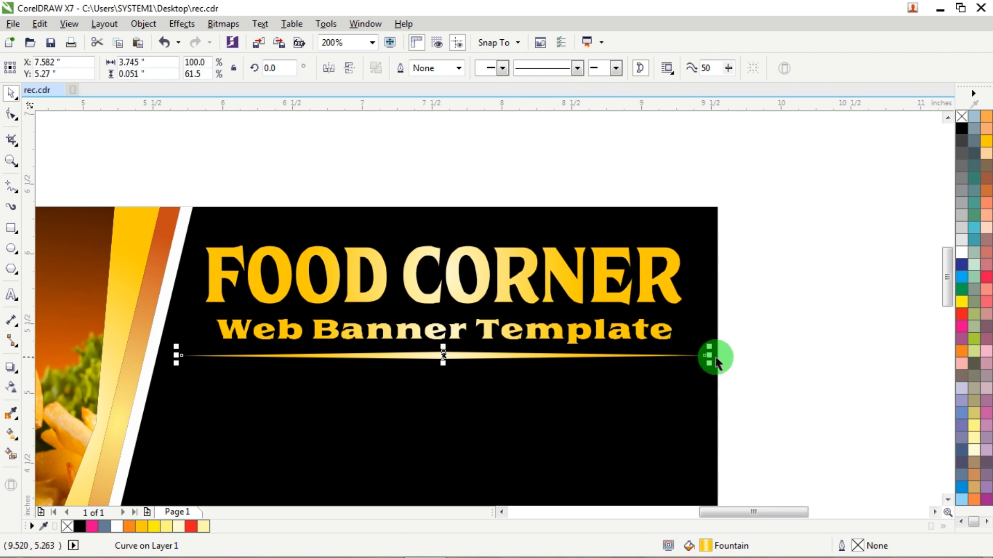
- Narrow the divider symmetrically to about the tagline's width and thin it to about 0.035 inches high
{"action": "left_click_drag", "start_coordinate": [710, 355], "coordinate": [694, 385]}
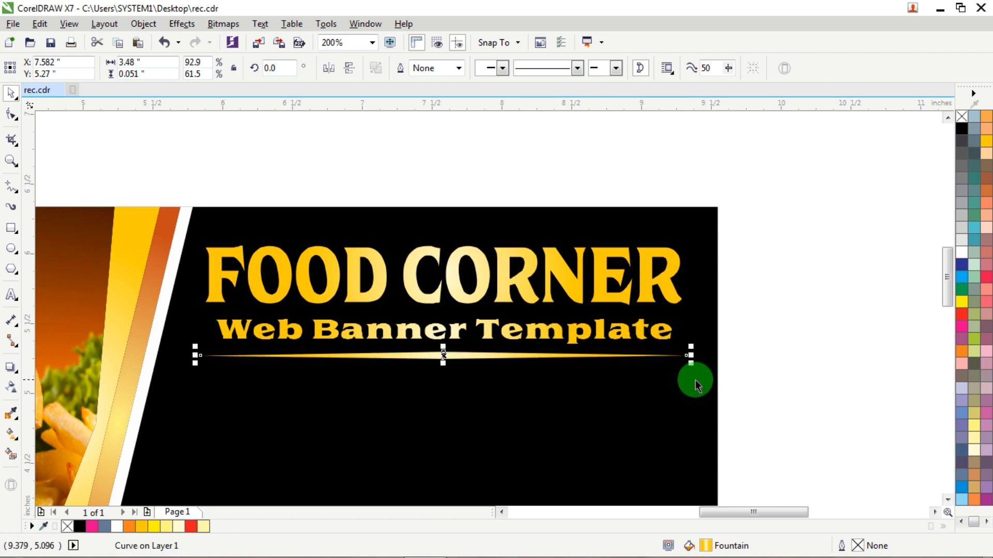
{"action": "scroll", "coordinate": [443, 359], "scroll_direction": "up", "scroll_amount": 4}
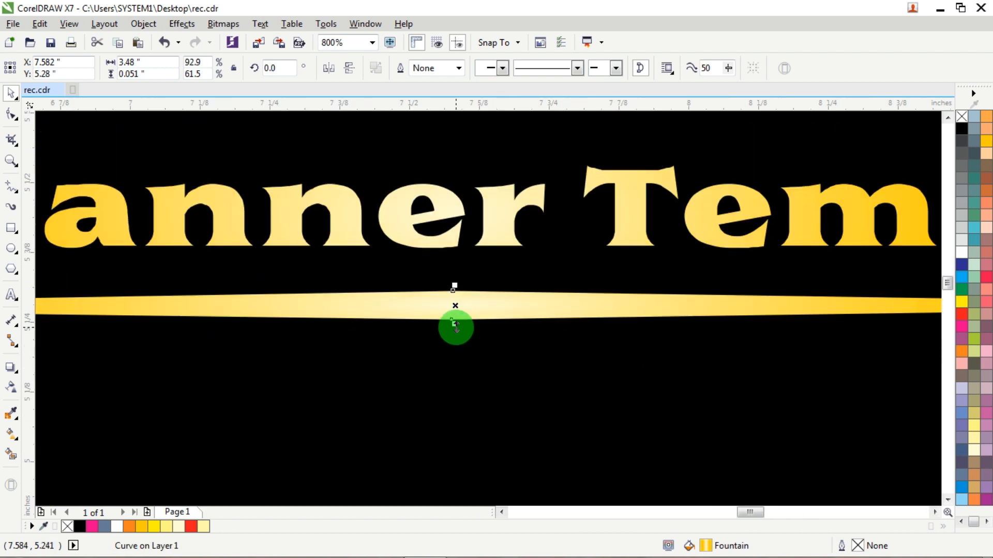
{"action": "left_click_drag", "start_coordinate": [455, 324], "coordinate": [456, 317]}
{"action": "scroll", "coordinate": [463, 326], "scroll_direction": "down", "scroll_amount": 4}
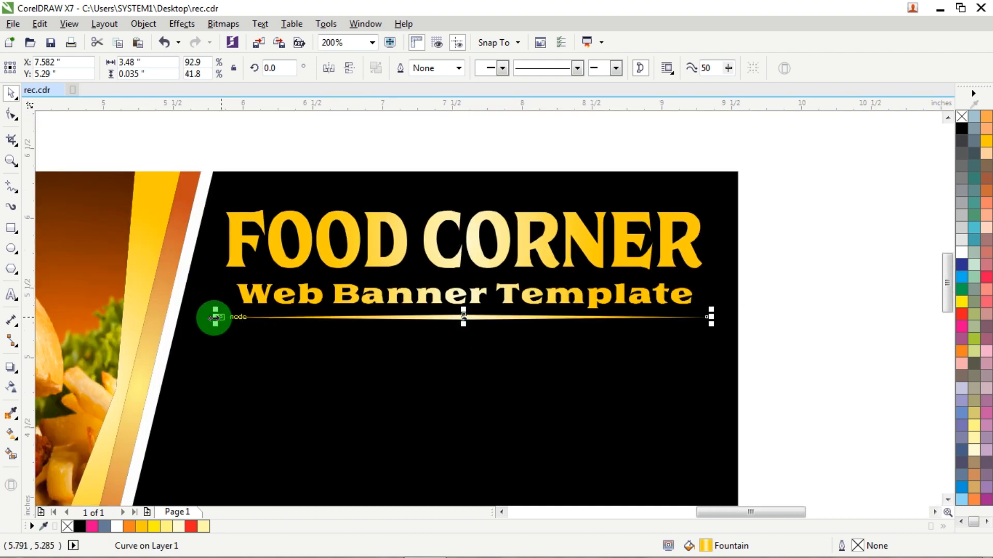
{"action": "left_click_drag", "start_coordinate": [215, 317], "coordinate": [222, 317]}
{"action": "left_click", "coordinate": [787, 285]}
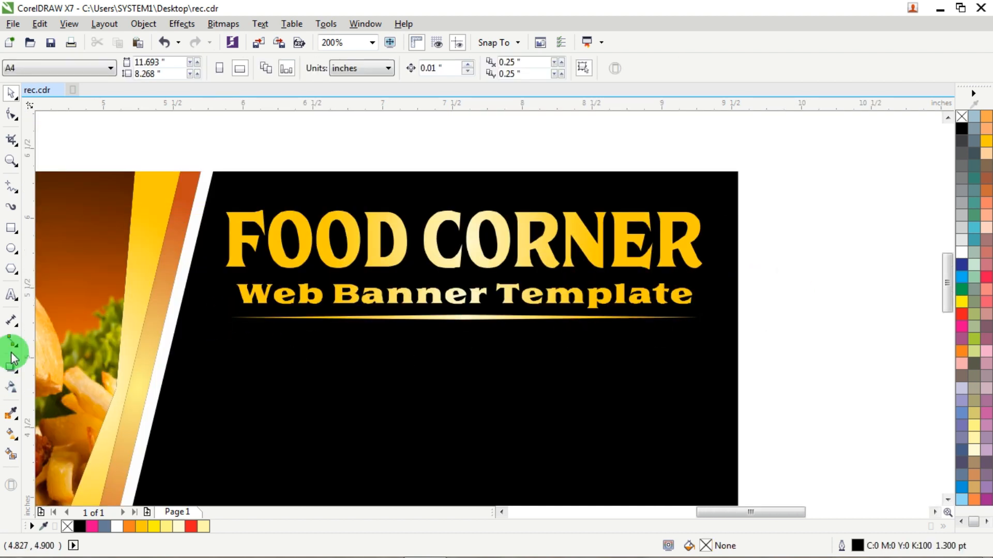
- Add the text "Quality Food Suppliers" above the banner and set its font to Golden Ranger
{"action": "left_click", "coordinate": [11, 294]}
{"action": "left_click", "coordinate": [352, 142]}
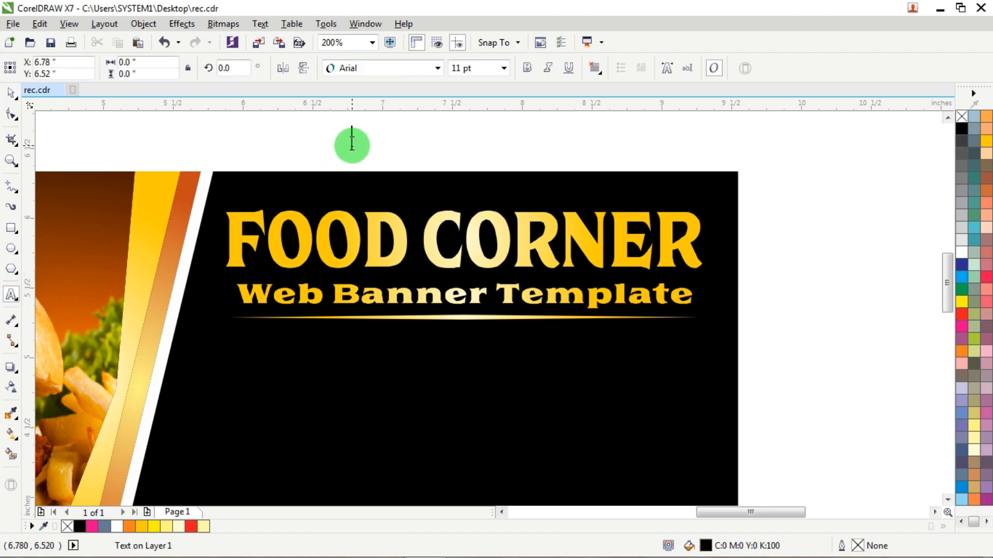
{"action": "type", "text": "Quality Food Suppliers"}
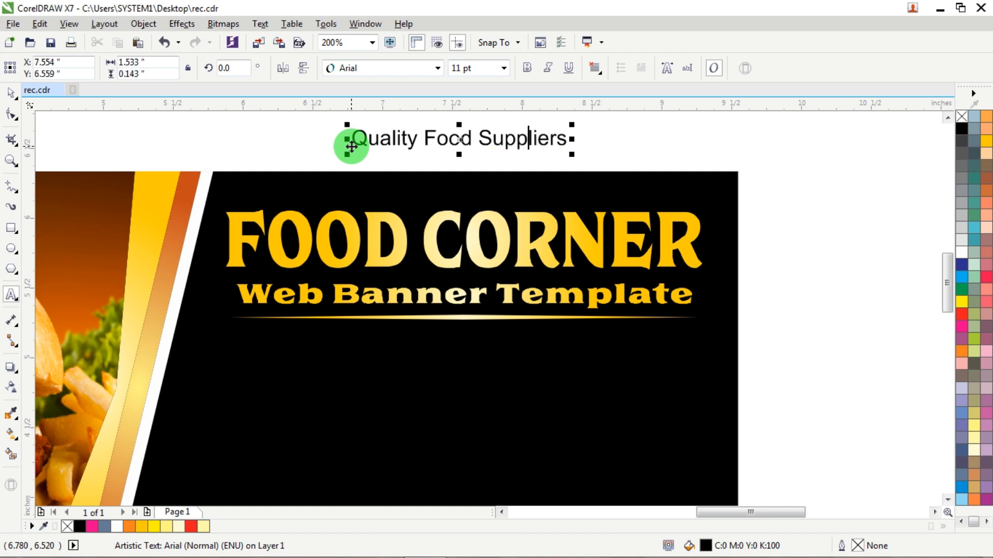
{"action": "left_click", "coordinate": [333, 68]}
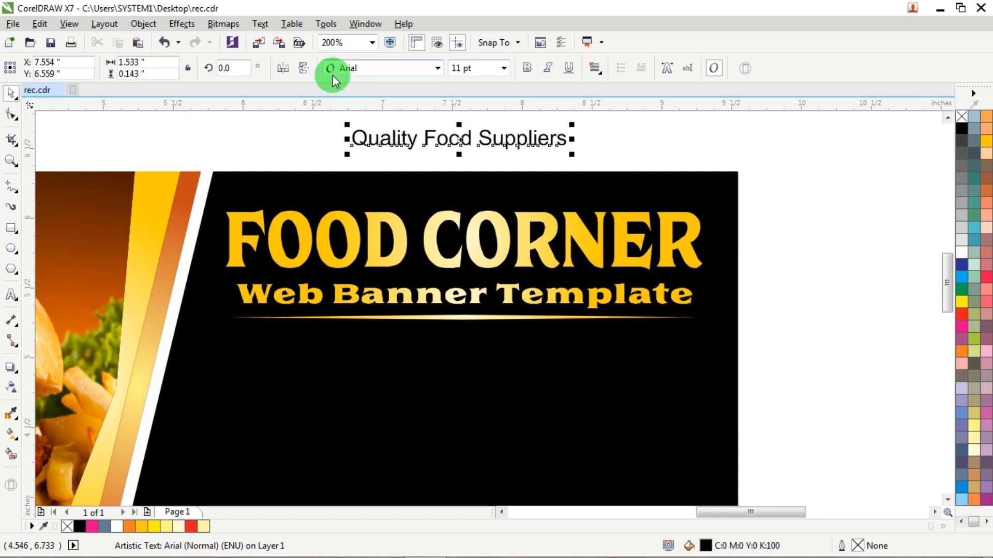
{"action": "left_click", "coordinate": [390, 68]}
{"action": "left_click", "coordinate": [381, 143]}
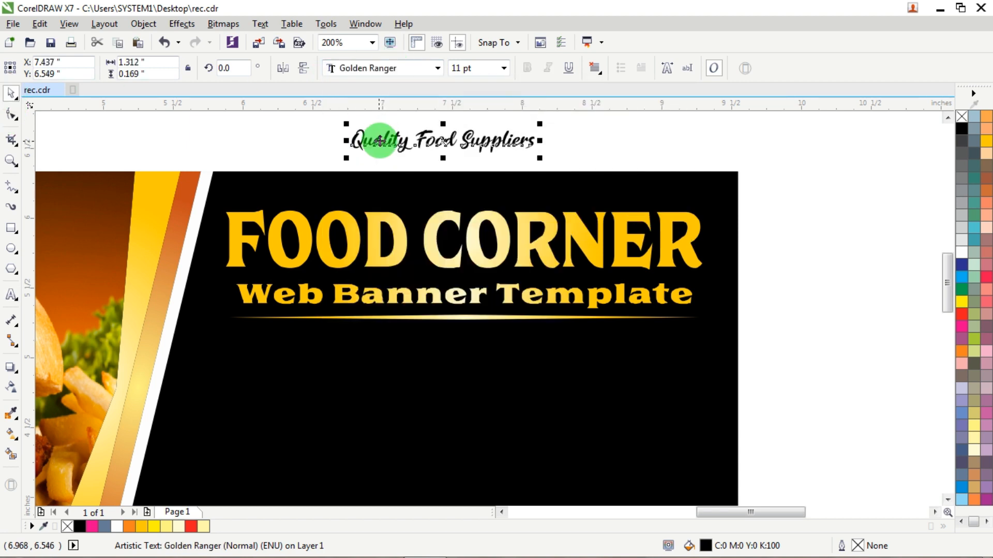
- Make the "Quality Food Suppliers" text white and place it below the divider, enlarged to about 21 pt
{"action": "left_click", "coordinate": [961, 252]}
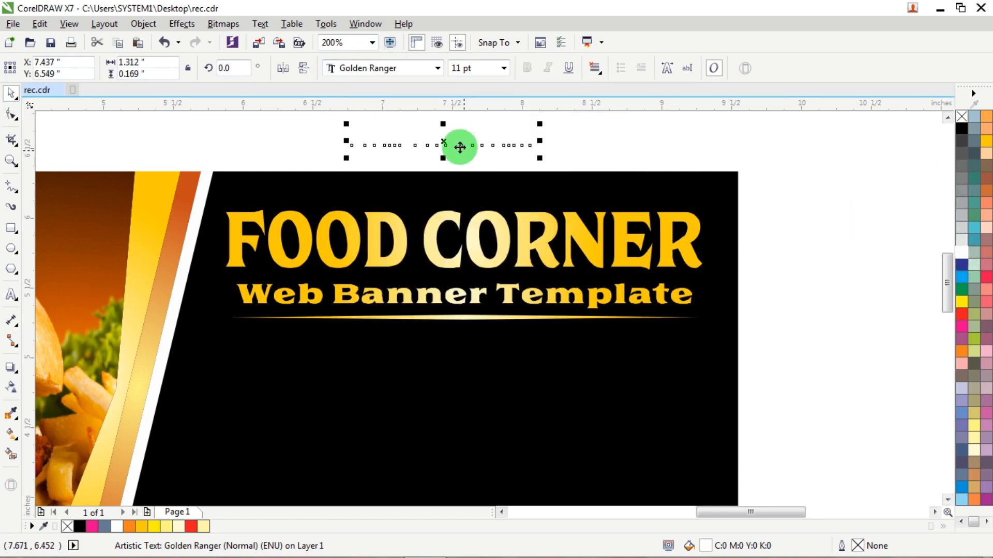
{"action": "left_click_drag", "start_coordinate": [449, 142], "coordinate": [437, 341]}
{"action": "left_click_drag", "start_coordinate": [527, 355], "coordinate": [698, 428]}
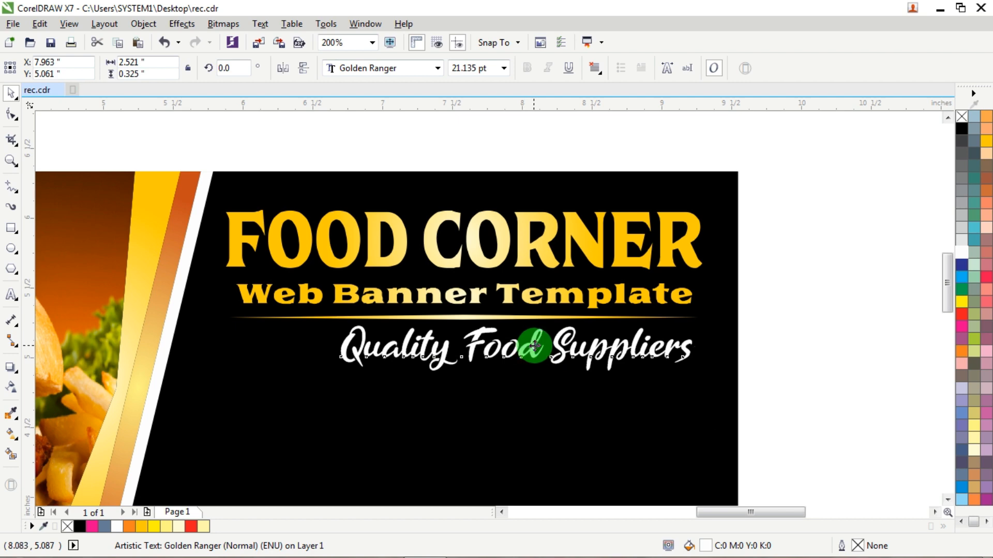
{"action": "left_click_drag", "start_coordinate": [534, 346], "coordinate": [538, 355]}
{"action": "left_click_drag", "start_coordinate": [522, 388], "coordinate": [524, 385]}
{"action": "left_click", "coordinate": [842, 308]}
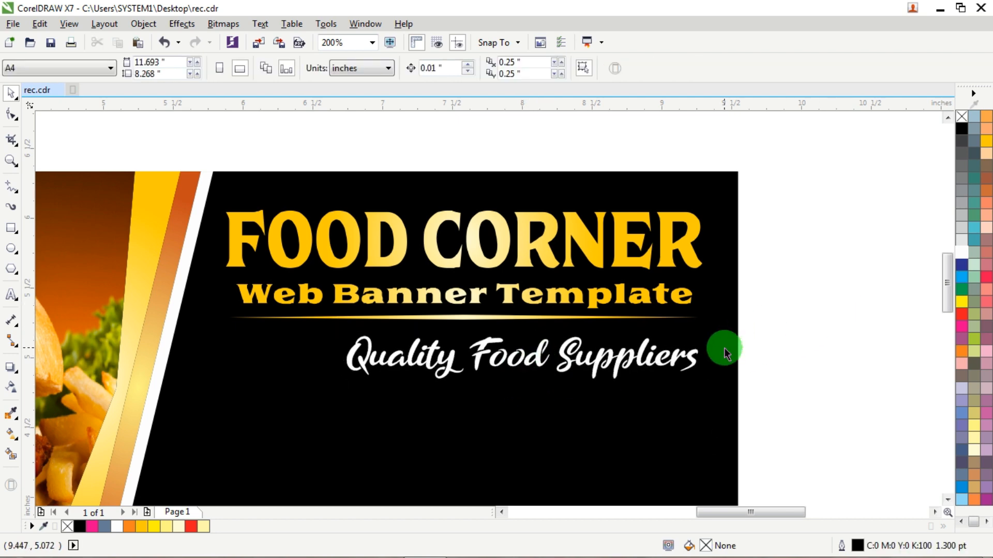
- Add a two-line text beside the banner reading "Information" with the phone number beneath it
{"action": "scroll", "coordinate": [724, 348], "scroll_direction": "down", "scroll_amount": 2}
{"action": "scroll", "coordinate": [694, 390], "scroll_direction": "up", "scroll_amount": 2}
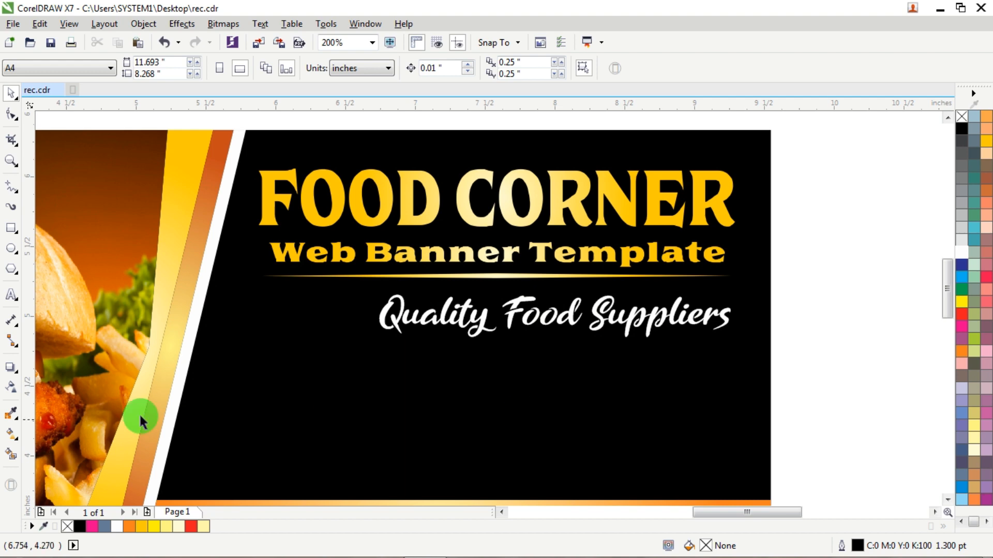
{"action": "left_click", "coordinate": [12, 294]}
{"action": "scroll", "coordinate": [552, 390], "scroll_direction": "down", "scroll_amount": 2}
{"action": "scroll", "coordinate": [472, 368], "scroll_direction": "up", "scroll_amount": 2}
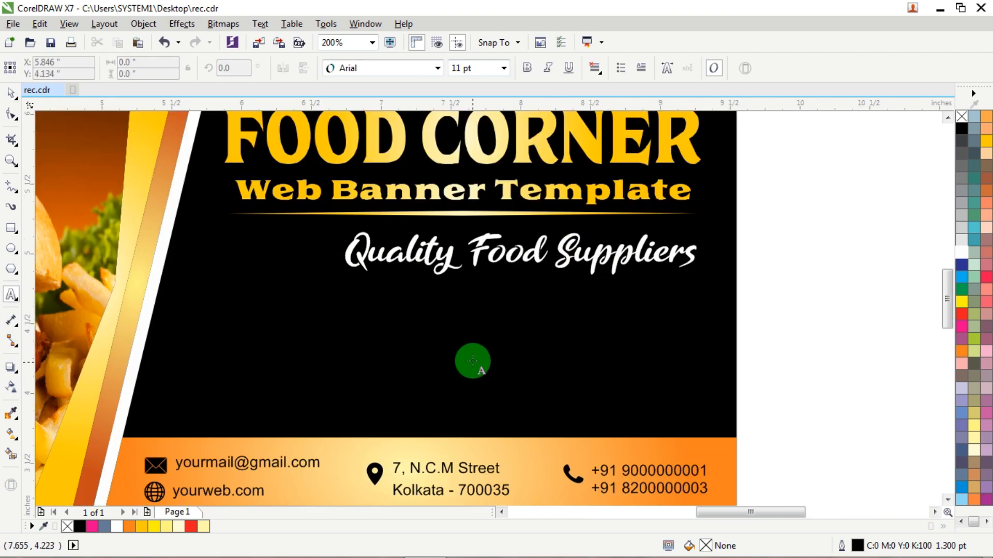
{"action": "left_click", "coordinate": [785, 362]}
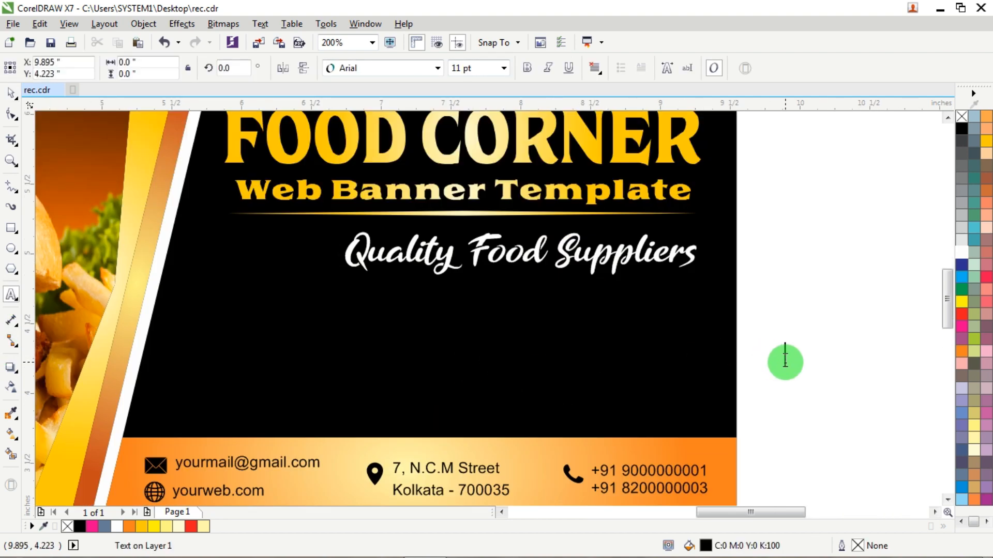
{"action": "type", "text": "Information"}
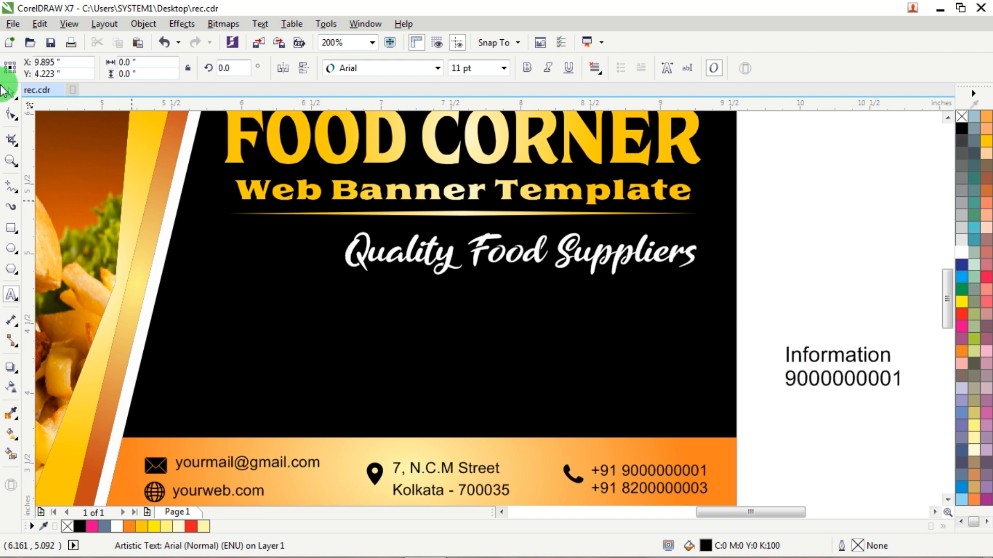
- Set the "Information" and phone number text to the Impact font with right alignment
{"action": "left_click", "coordinate": [18, 98]}
{"action": "left_click", "coordinate": [396, 77]}
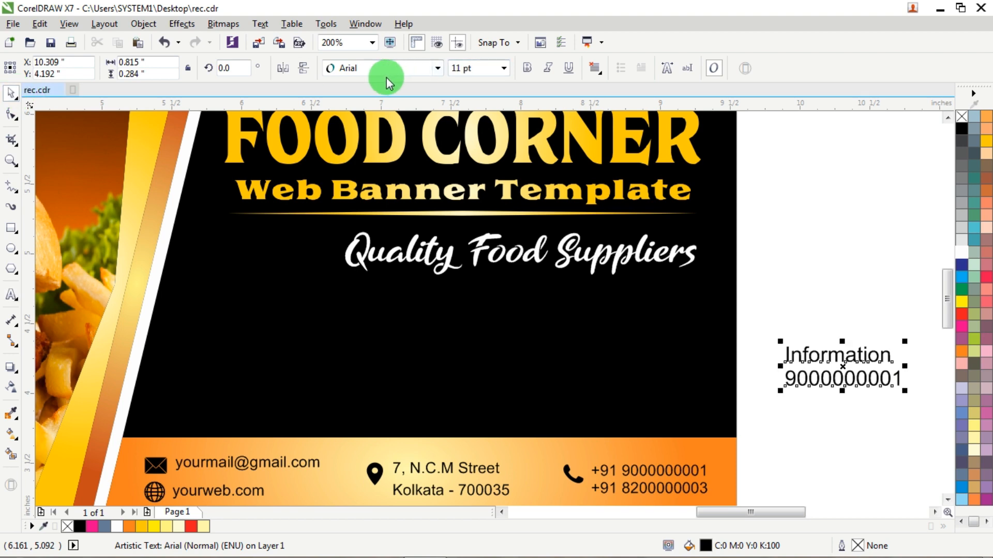
{"action": "left_click", "coordinate": [386, 77]}
{"action": "left_click", "coordinate": [373, 143]}
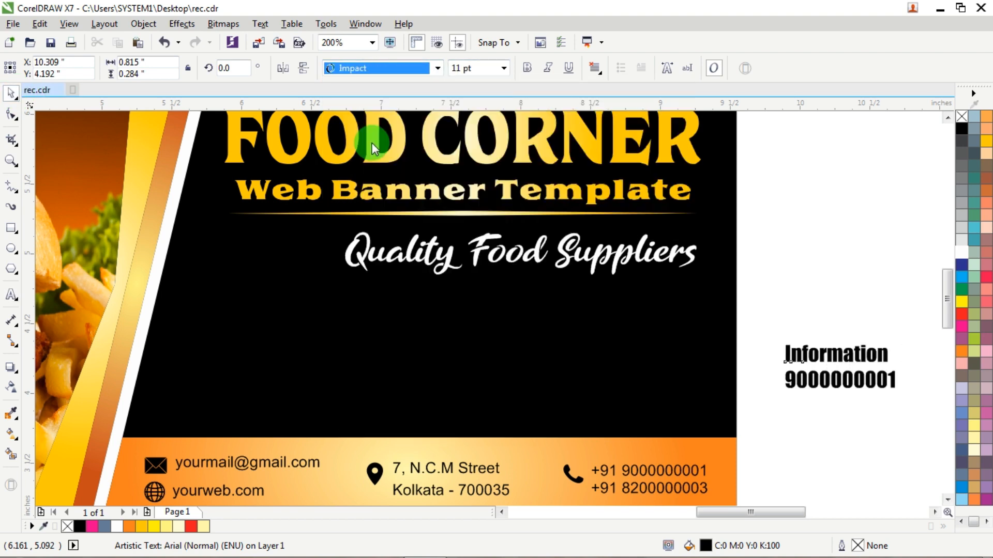
{"action": "left_click", "coordinate": [619, 107]}
{"action": "left_click", "coordinate": [595, 68]}
{"action": "left_click", "coordinate": [600, 122]}
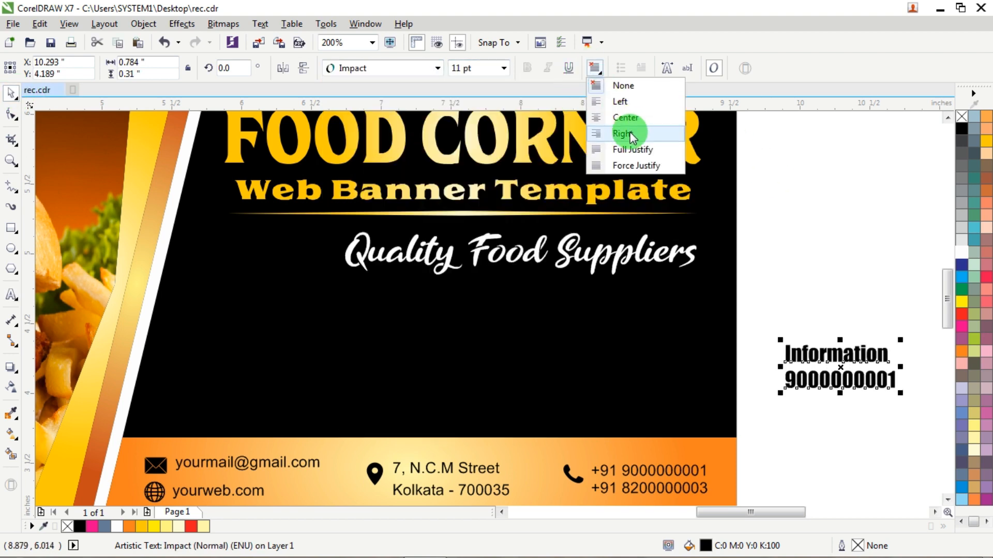
- Make the information text white and place it just above the contact band, enlarged to about 23.4 pt
{"action": "left_click_drag", "start_coordinate": [798, 363], "coordinate": [608, 368]}
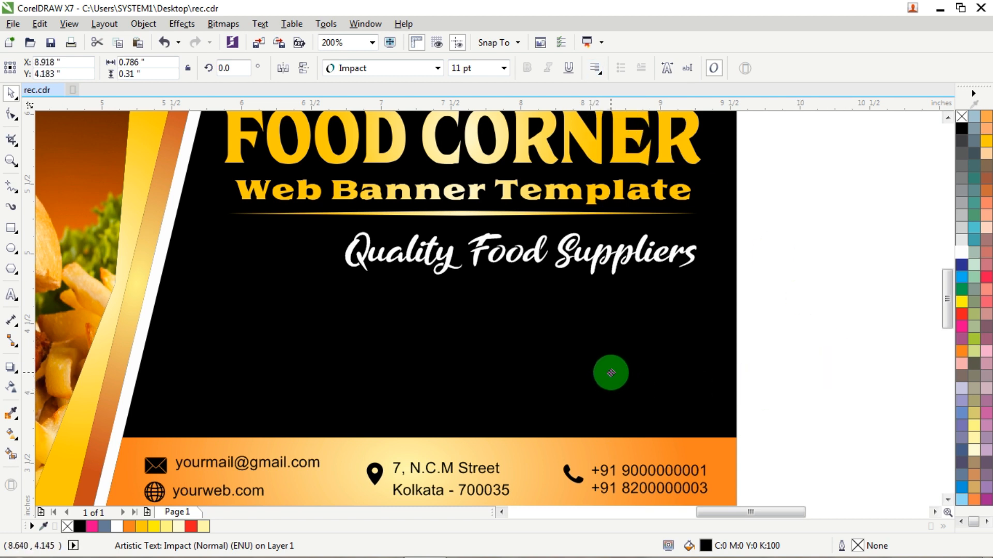
{"action": "left_click", "coordinate": [960, 251]}
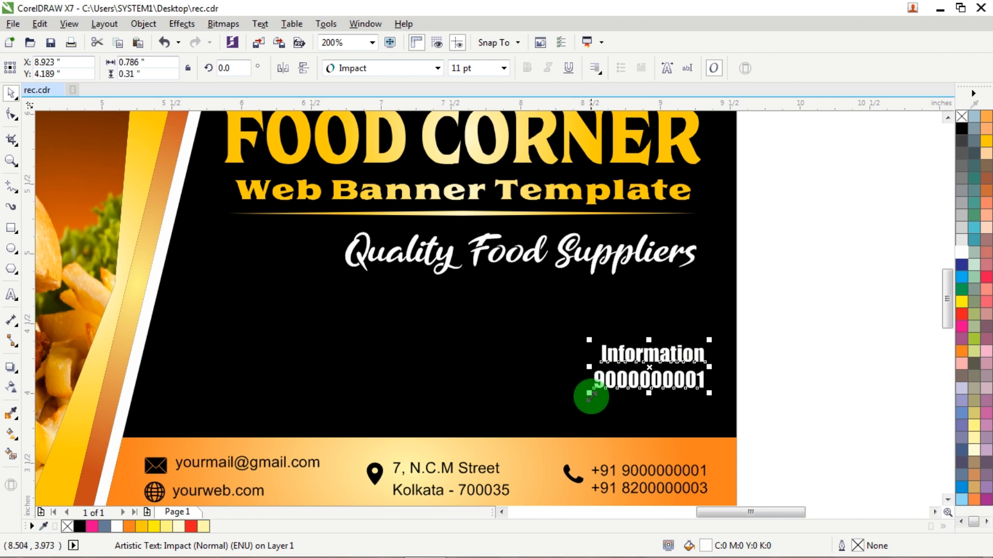
{"action": "left_click_drag", "start_coordinate": [588, 393], "coordinate": [383, 438]}
{"action": "left_click_drag", "start_coordinate": [576, 366], "coordinate": [575, 342]}
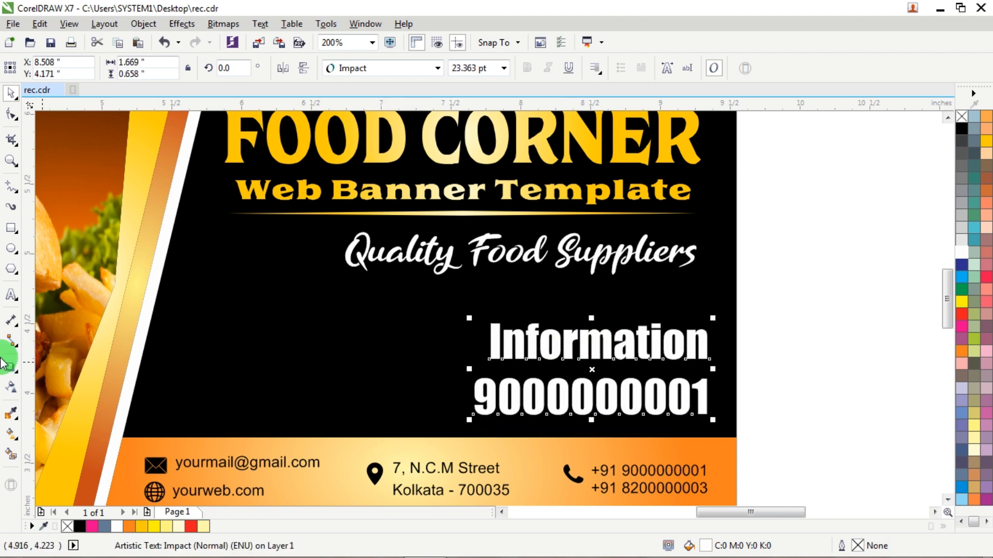
- Set the size of the word "Information" to 18 pt
{"action": "left_click", "coordinate": [11, 295]}
{"action": "left_click_drag", "start_coordinate": [491, 339], "coordinate": [812, 348]}
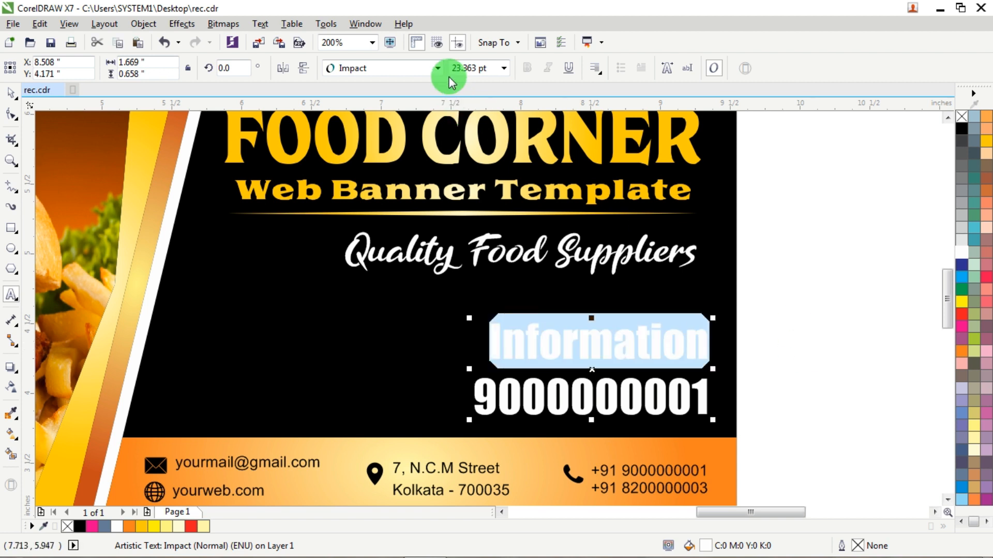
{"action": "left_click_drag", "start_coordinate": [493, 68], "coordinate": [393, 62]}
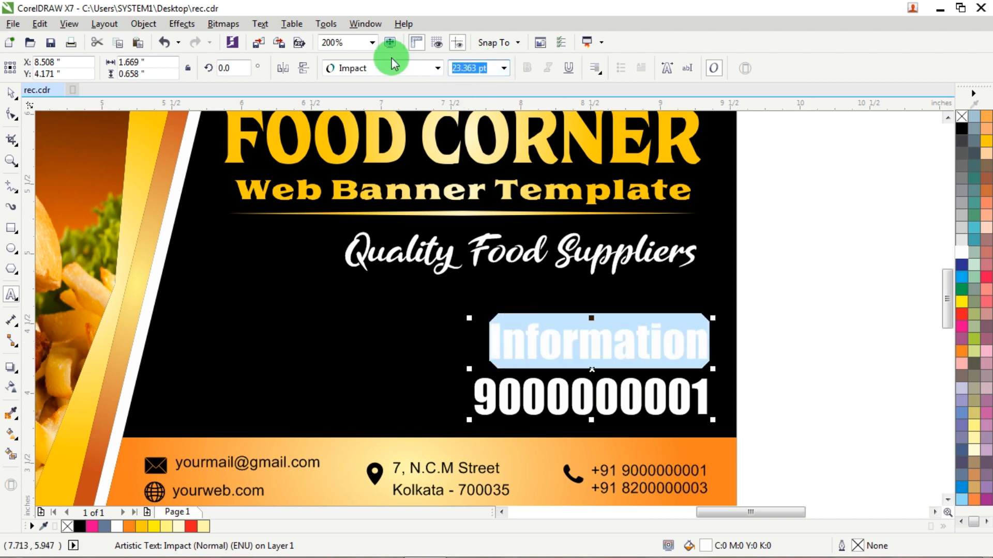
{"action": "key", "text": "Return"}
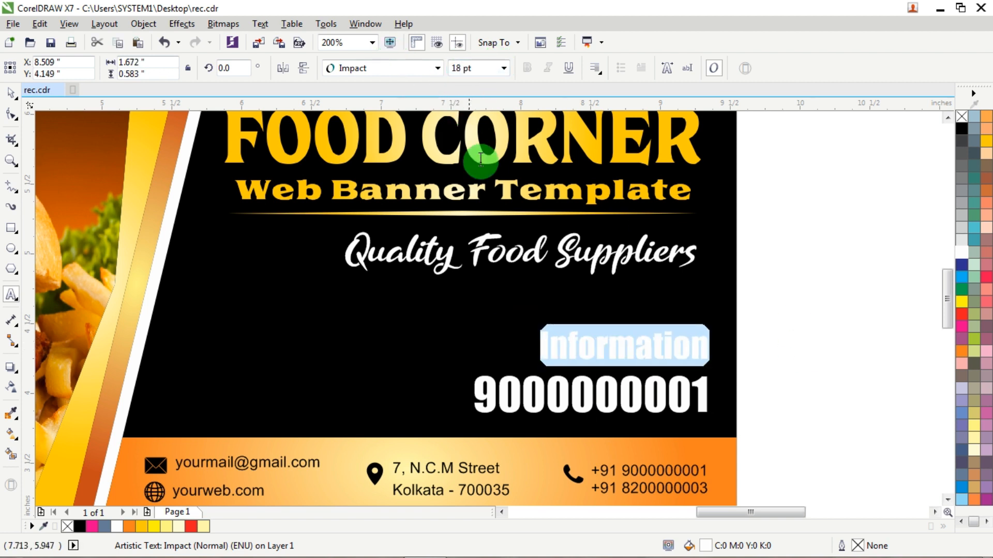
- Set the phone number line below "Information" to 30 pt and color it yellow
{"action": "left_click_drag", "start_coordinate": [479, 387], "coordinate": [732, 393]}
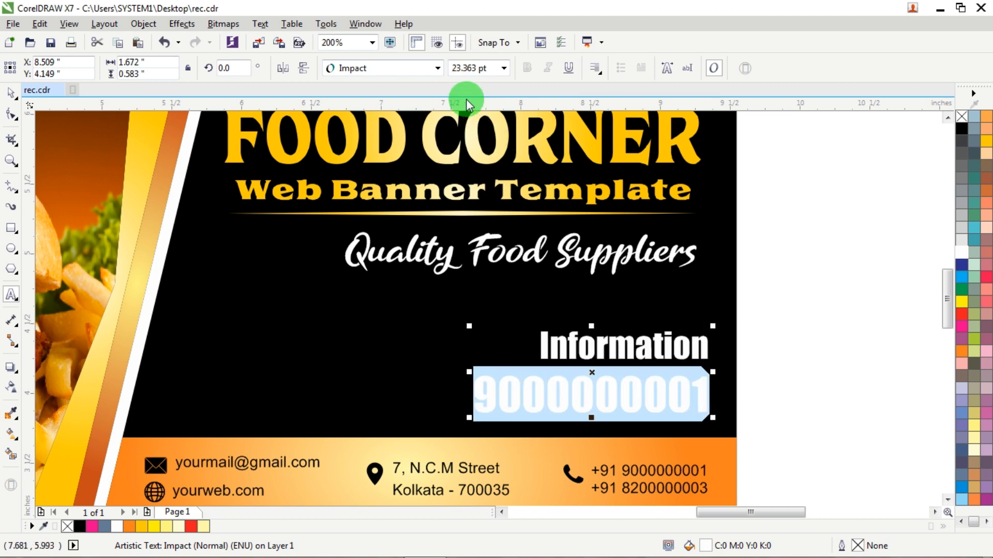
{"action": "left_click_drag", "start_coordinate": [485, 68], "coordinate": [357, 34]}
{"action": "type", "text": "3"}
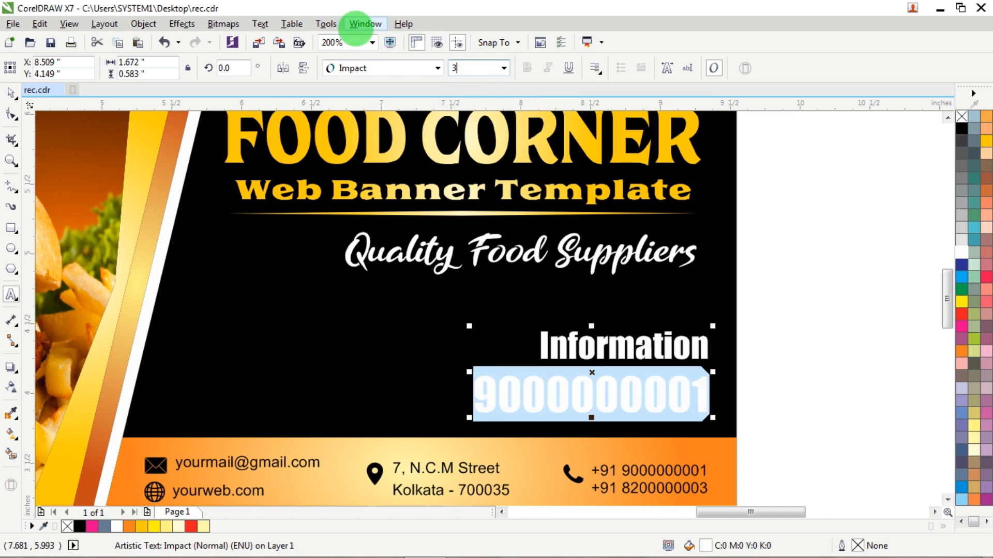
{"action": "type", "text": "0"}
{"action": "key", "text": "Return"}
{"action": "left_click", "coordinate": [962, 304]}
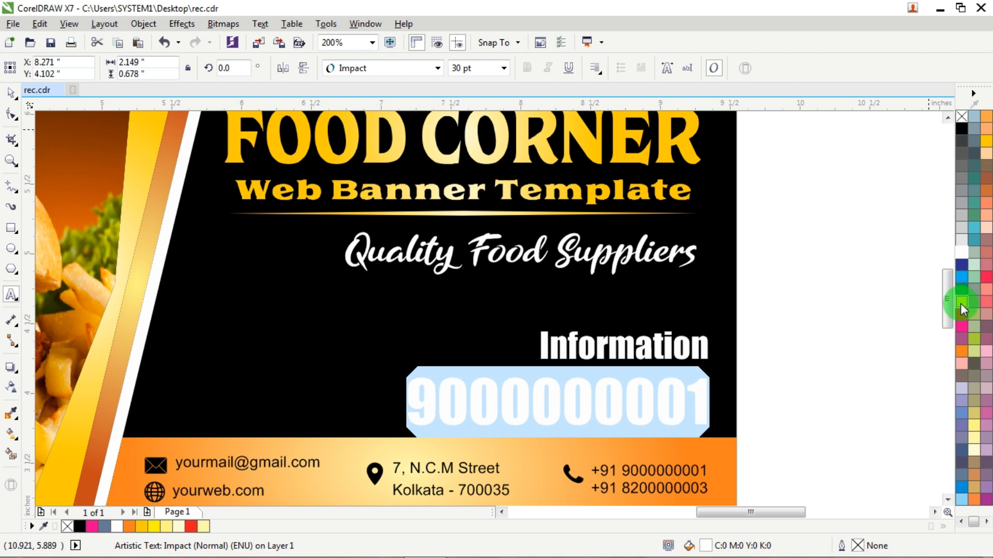
- Tighten the line spacing between "Information" and the phone number, and set "Information" to 22 pt
{"action": "left_click", "coordinate": [10, 114]}
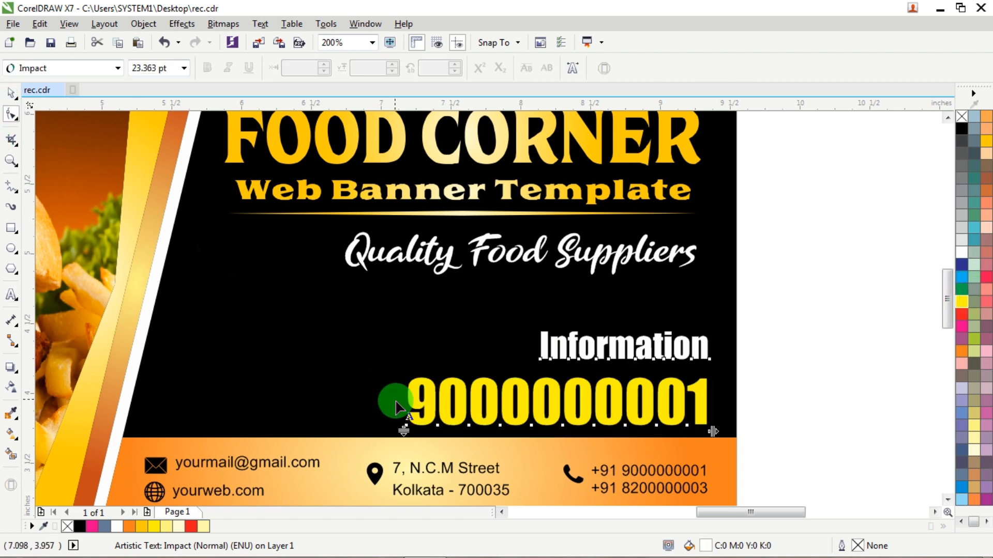
{"action": "left_click_drag", "start_coordinate": [404, 432], "coordinate": [408, 417]}
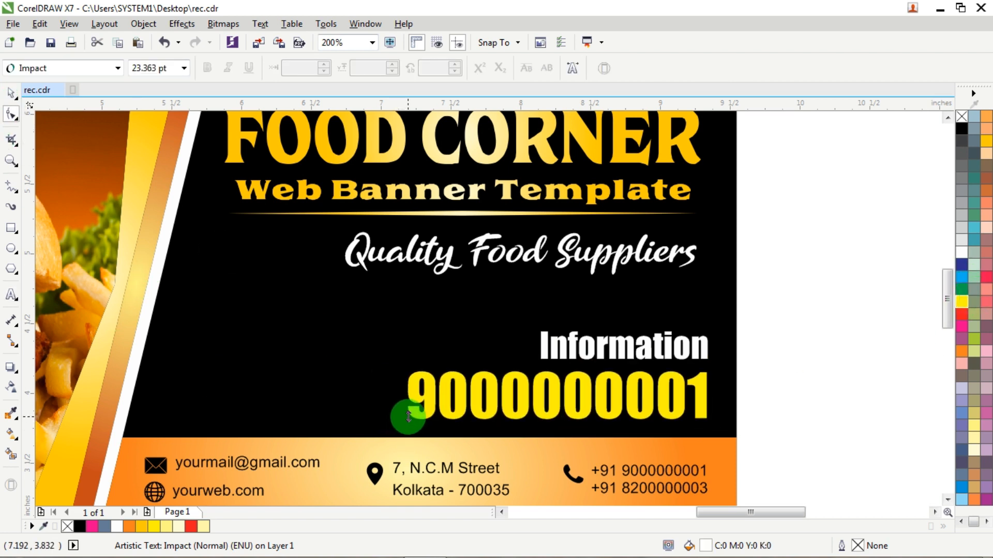
{"action": "left_click", "coordinate": [11, 296]}
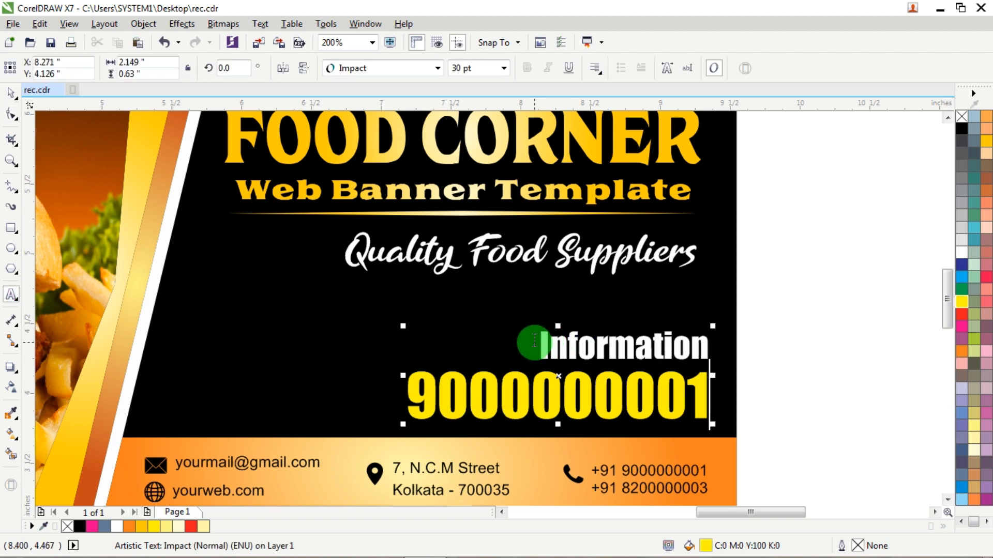
{"action": "left_click_drag", "start_coordinate": [534, 343], "coordinate": [708, 344]}
{"action": "left_click", "coordinate": [373, 69]}
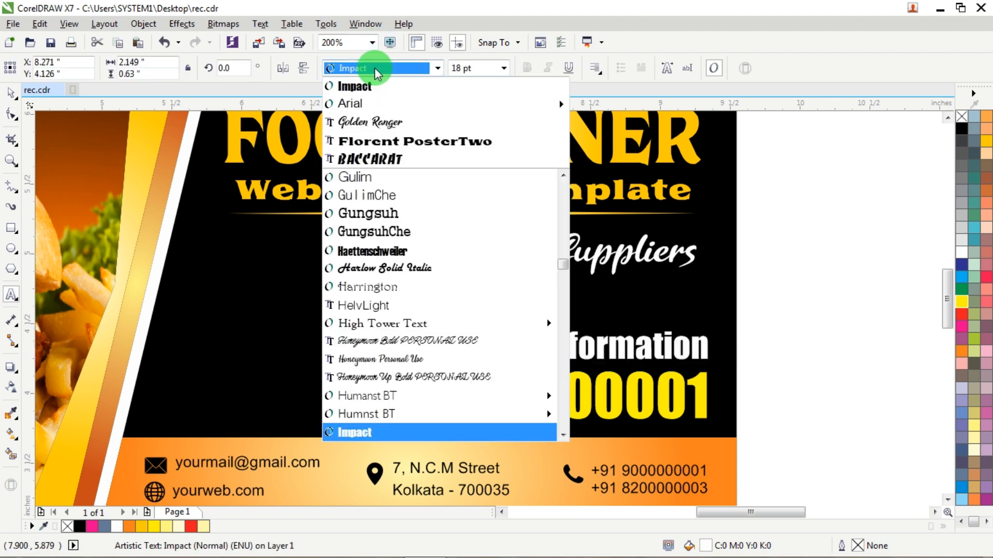
{"action": "left_click", "coordinate": [492, 68]}
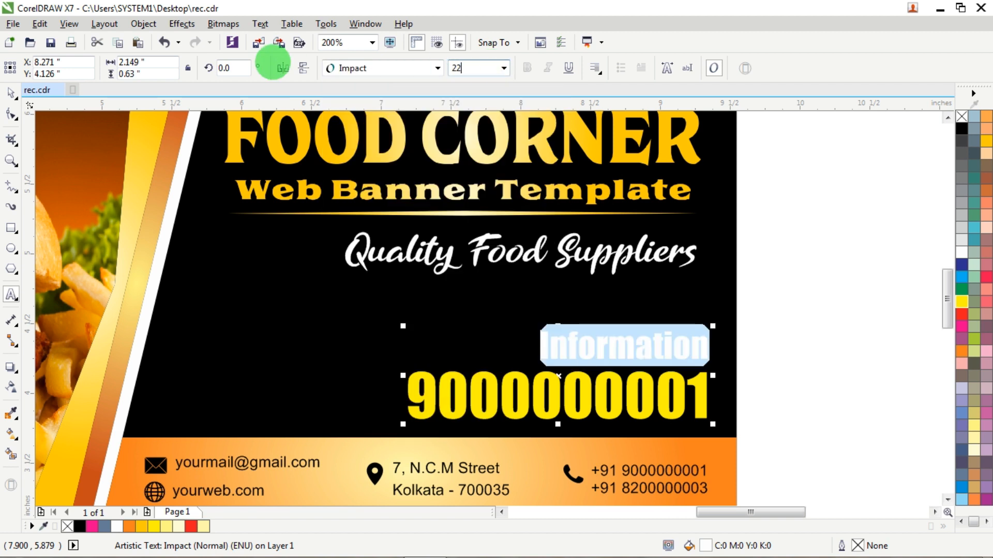
{"action": "type", "text": "22"}
{"action": "key", "text": "Return"}
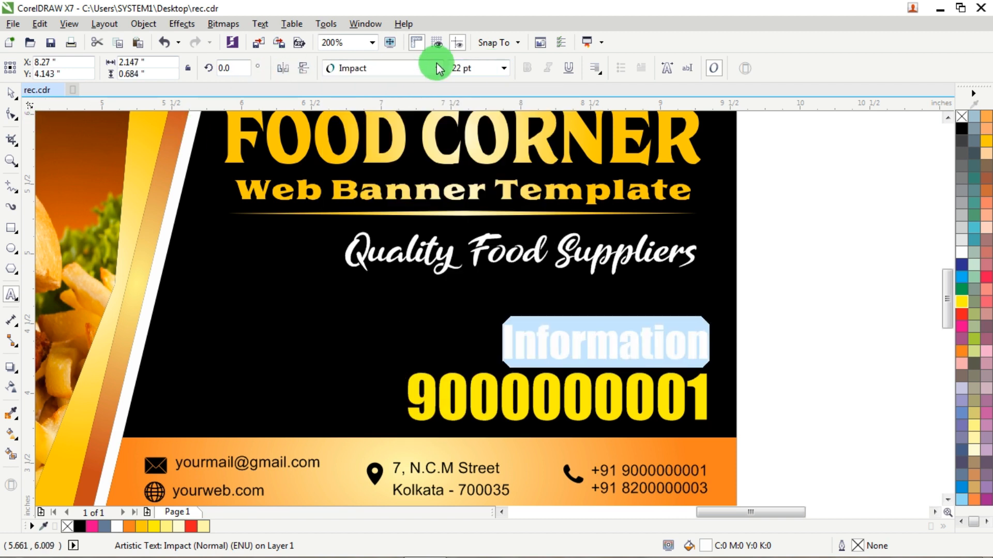
- Set the word "Information" to 25 pt and shift the information text block slightly up and to the left
{"action": "left_click", "coordinate": [477, 68]}
{"action": "type", "text": "25"}
{"action": "key", "text": "Return"}
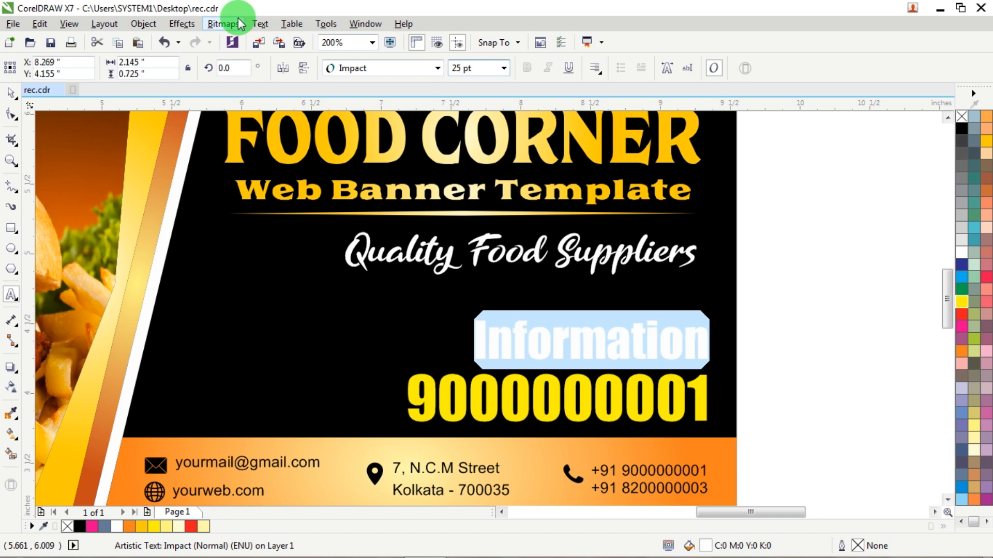
{"action": "left_click", "coordinate": [11, 93]}
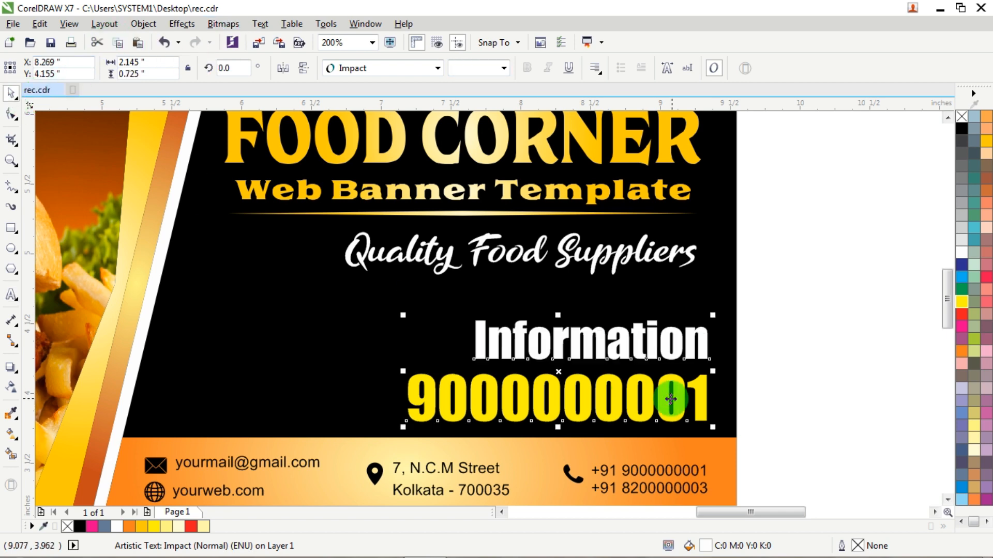
{"action": "left_click_drag", "start_coordinate": [701, 396], "coordinate": [697, 393]}
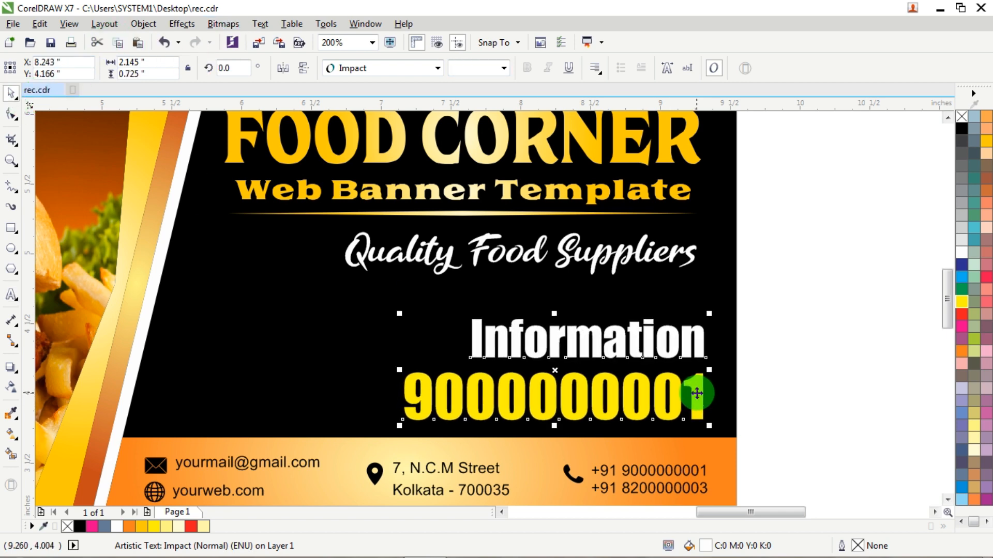
{"action": "scroll", "coordinate": [697, 394], "scroll_direction": "down", "scroll_amount": 2}
{"action": "left_click", "coordinate": [787, 329]}
{"action": "scroll", "coordinate": [693, 376], "scroll_direction": "up", "scroll_amount": 1}
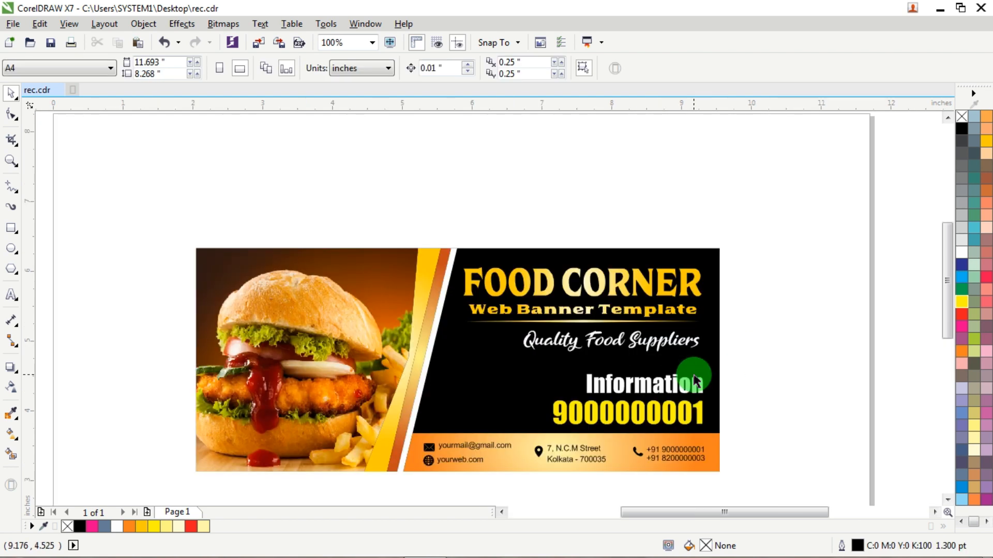
{"action": "scroll", "coordinate": [616, 410], "scroll_direction": "down", "scroll_amount": 1}
{"action": "scroll", "coordinate": [619, 413], "scroll_direction": "up", "scroll_amount": 1}
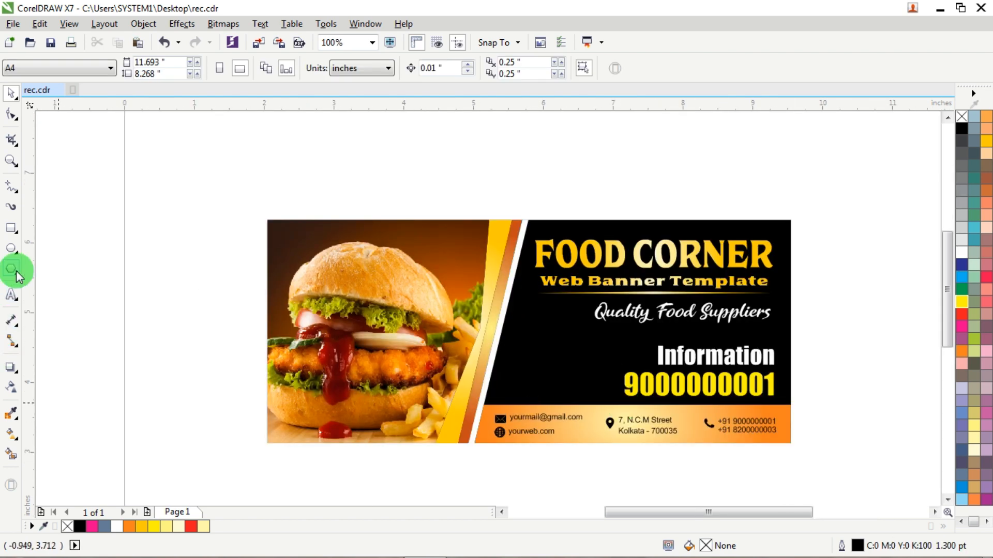
- Draw a star about 2.8 inches across, overlapping the upper-left corner of the banner
{"action": "left_click", "coordinate": [12, 252]}
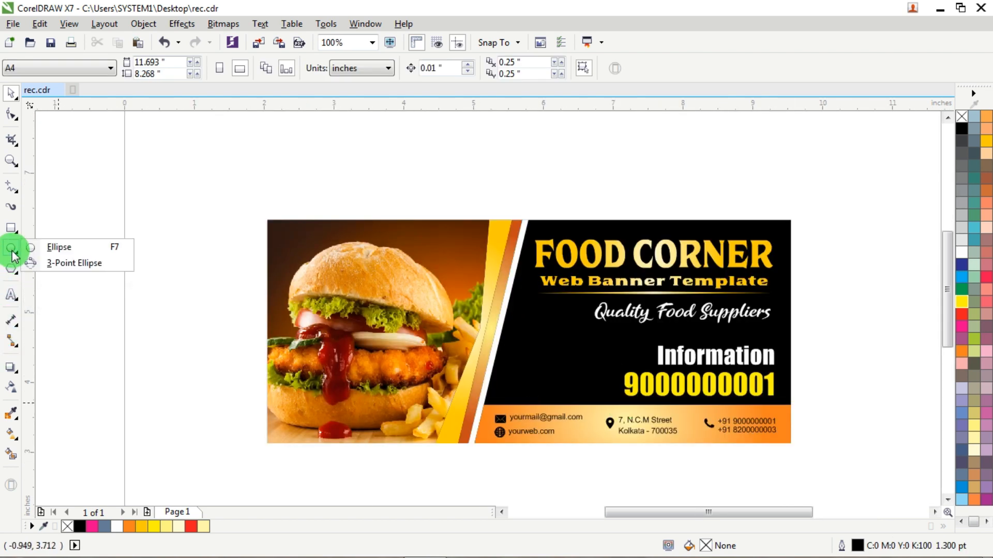
{"action": "left_click", "coordinate": [13, 267]}
{"action": "left_click", "coordinate": [67, 282]}
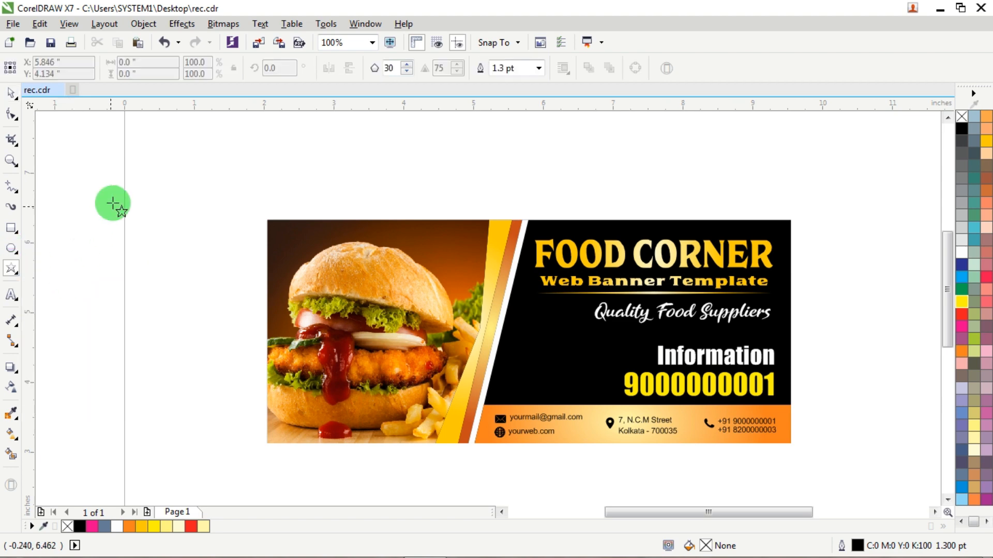
{"action": "left_click_drag", "start_coordinate": [107, 165], "coordinate": [309, 366]}
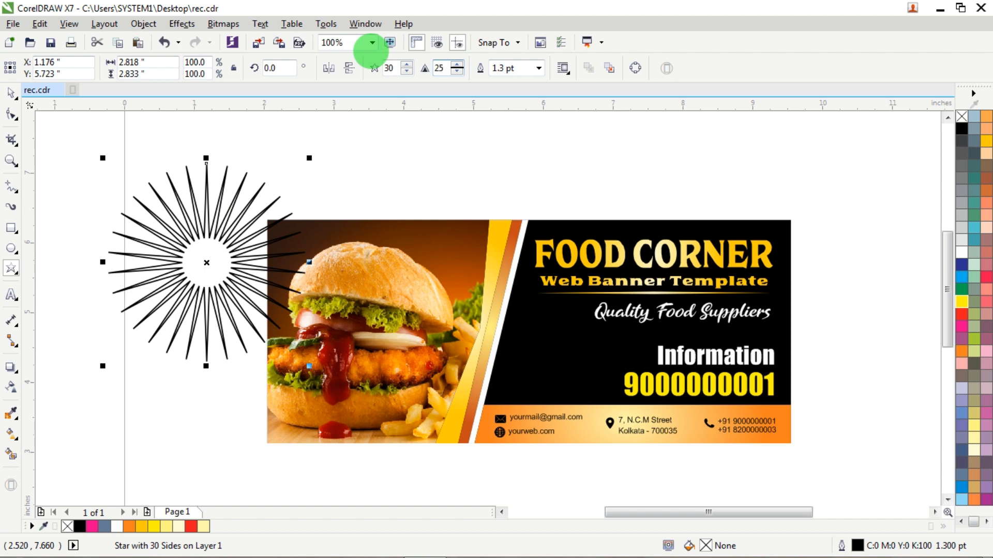
- Set the star's sharpness to 30 and its number of points to 22
{"action": "key", "text": "Return"}
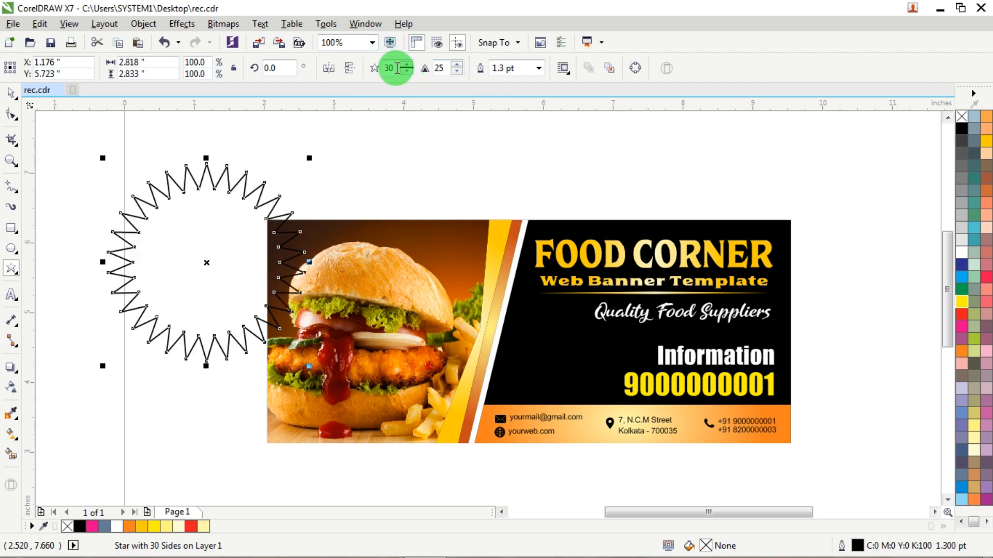
{"action": "key", "text": "Tab"}
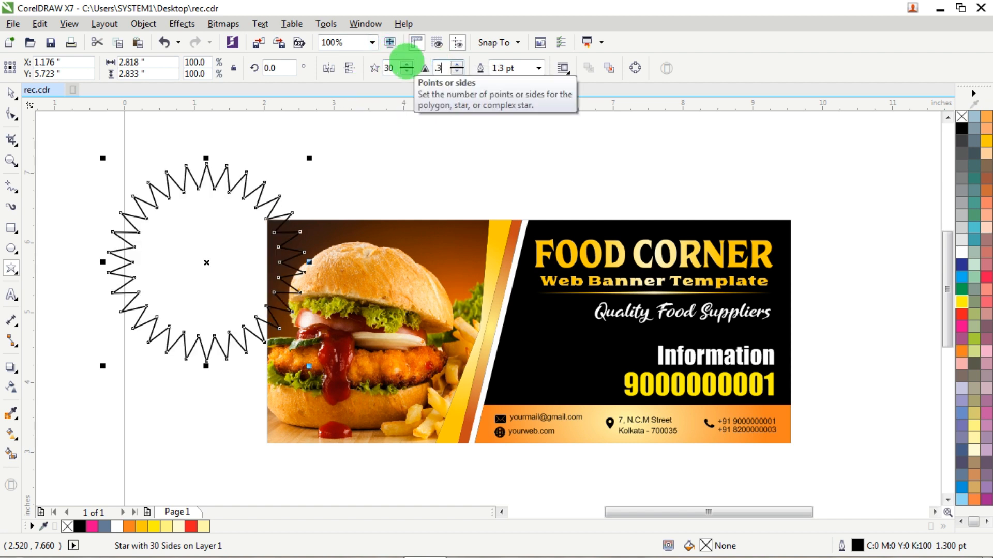
{"action": "type", "text": "30"}
{"action": "key", "text": "Return"}
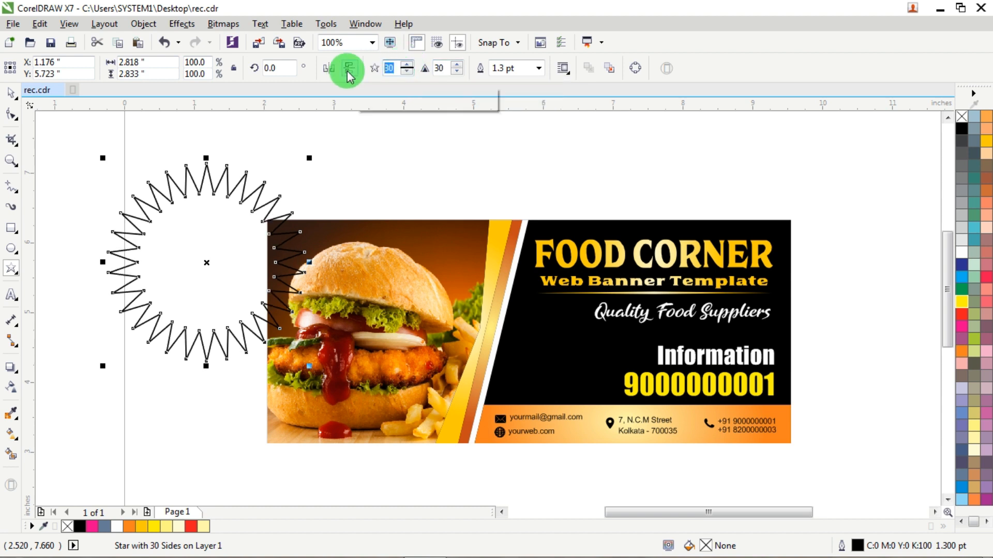
{"action": "type", "text": "22"}
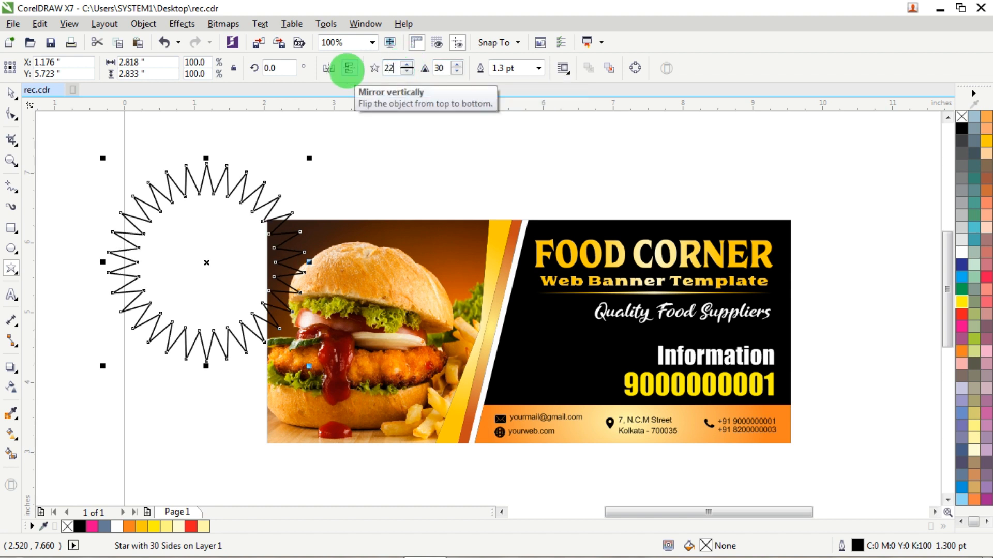
{"action": "key", "text": "Return"}
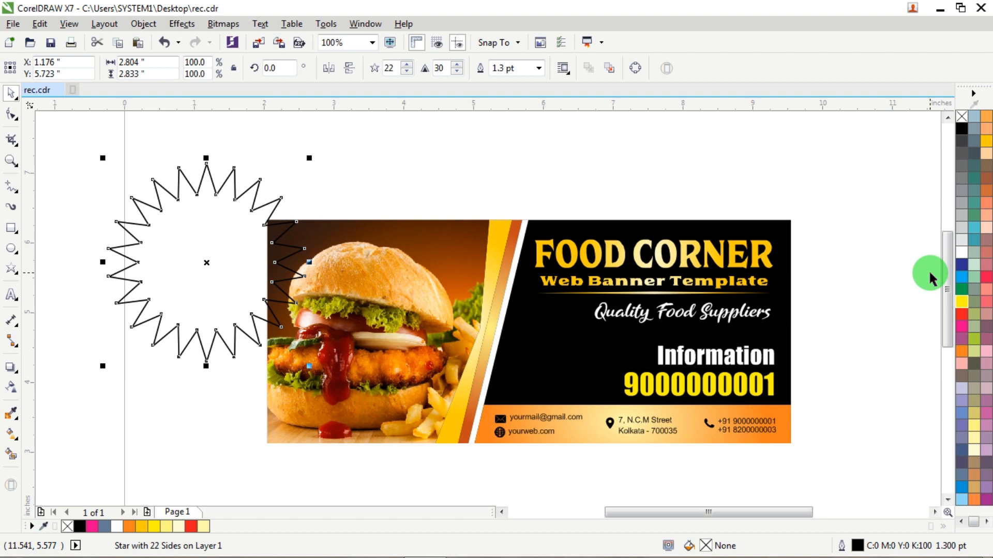
- Fill the star with golden yellow (C0 M20 Y100 K0), remove its outline and move it onto the banner's black area
{"action": "left_click", "coordinate": [985, 141]}
{"action": "right_click", "coordinate": [960, 120]}
{"action": "left_click_drag", "start_coordinate": [288, 221], "coordinate": [637, 328]}
- Resize the star to about 1.95 inches wide and position it over the slanted strips and contact band, below the divider
{"action": "left_click_drag", "start_coordinate": [658, 472], "coordinate": [698, 430]}
{"action": "scroll", "coordinate": [547, 351], "scroll_direction": "up", "scroll_amount": 3}
{"action": "left_click_drag", "start_coordinate": [547, 350], "coordinate": [539, 330]}
{"action": "scroll", "coordinate": [552, 314], "scroll_direction": "down", "scroll_amount": 3}
{"action": "scroll", "coordinate": [553, 331], "scroll_direction": "up", "scroll_amount": 1}
{"action": "mouse_move", "coordinate": [667, 432]}
{"action": "left_mouse_down"}
{"action": "mouse_move", "coordinate": [673, 438]}
{"action": "mouse_move", "coordinate": [676, 428]}
{"action": "left_mouse_up"}
{"action": "left_click_drag", "start_coordinate": [592, 326], "coordinate": [551, 348]}
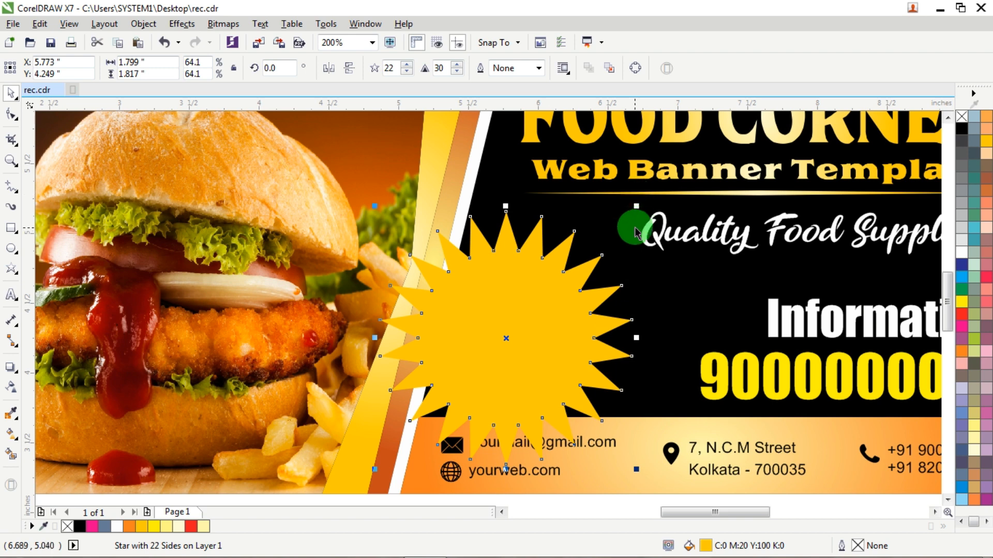
{"action": "left_click_drag", "start_coordinate": [636, 208], "coordinate": [657, 184]}
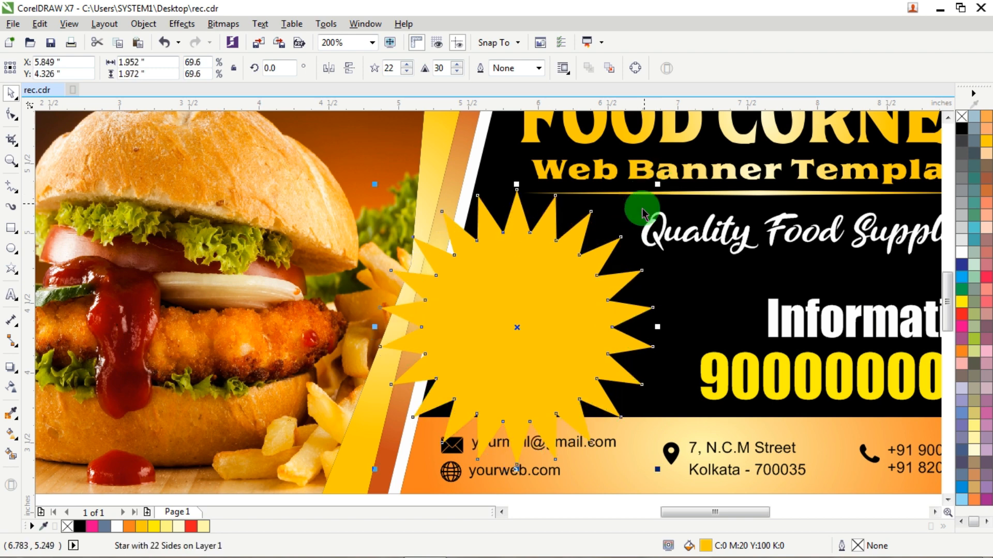
- PowerClip the star inside the black banner background rectangle
{"action": "right_click", "coordinate": [571, 308]}
{"action": "left_click", "coordinate": [615, 188]}
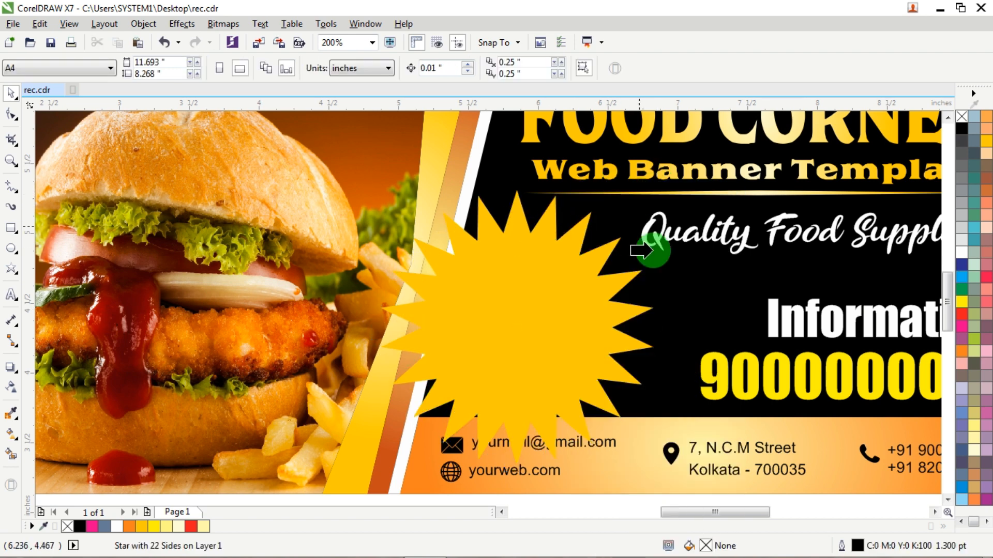
{"action": "left_click", "coordinate": [702, 301]}
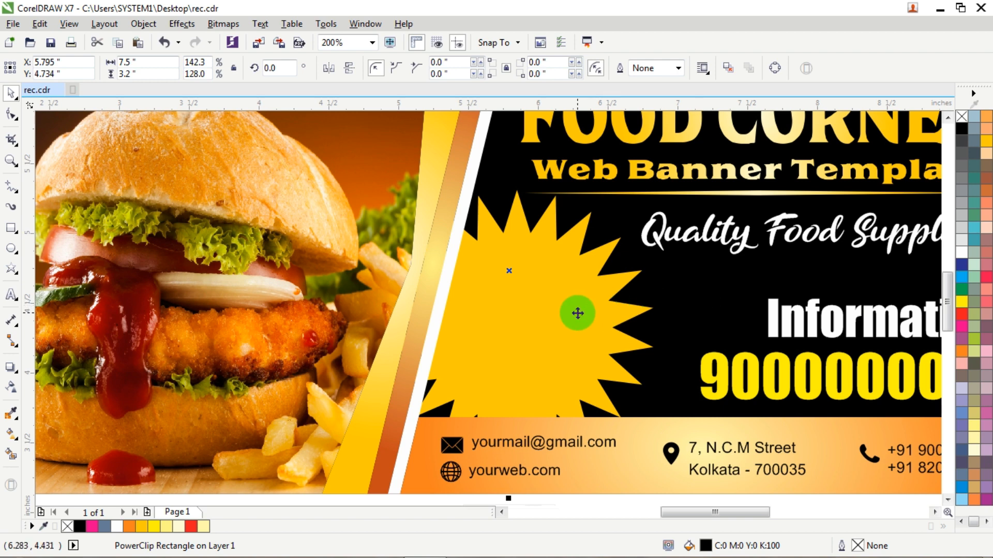
{"action": "scroll", "coordinate": [577, 313], "scroll_direction": "down", "scroll_amount": 1}
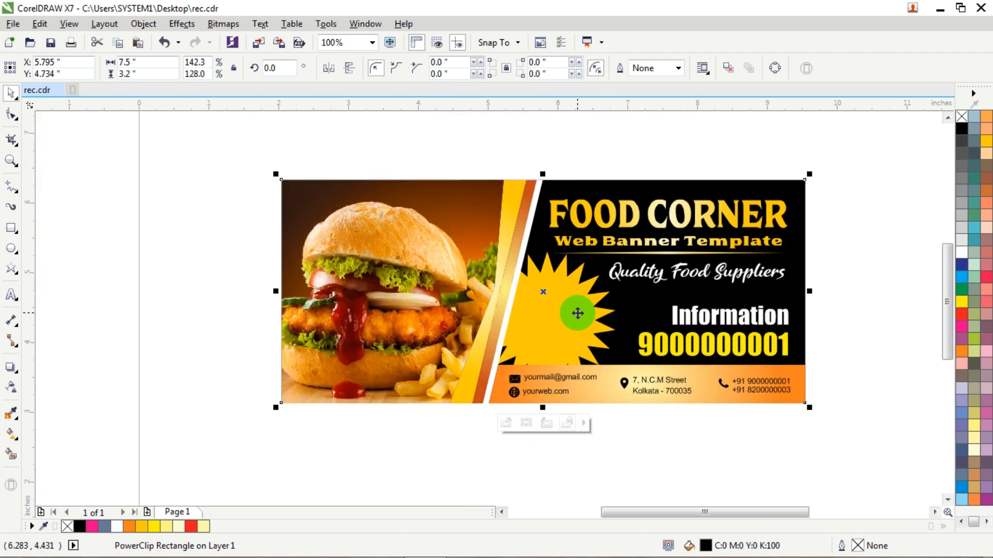
- Edit the background's PowerClip contents and shift the star slightly to the right, then finish editing
{"action": "double_click", "coordinate": [577, 313]}
{"action": "scroll", "coordinate": [581, 317], "scroll_direction": "up", "scroll_amount": 1}
{"action": "left_click", "coordinate": [584, 311]}
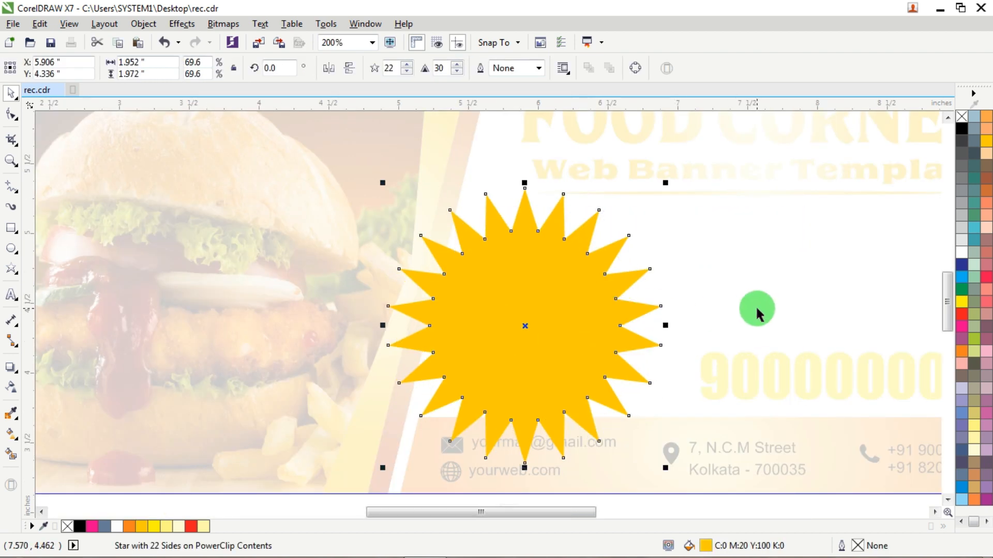
{"action": "left_click", "coordinate": [757, 310], "text": "ctrl"}
{"action": "scroll", "coordinate": [755, 311], "scroll_direction": "down", "scroll_amount": 1}
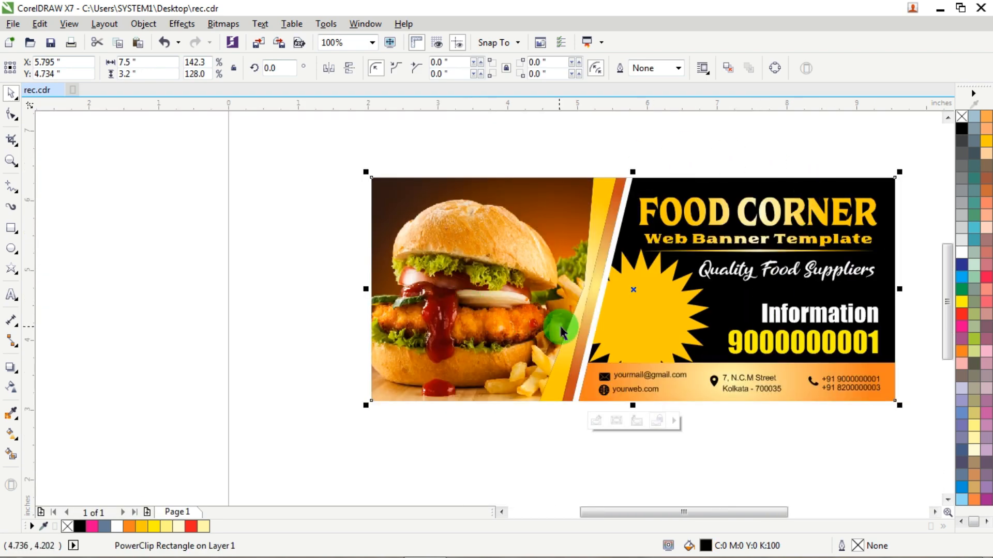
- Reopen the background's PowerClip contents and give the star an elliptical fountain fill from a white center to golden yellow edges
{"action": "left_click", "coordinate": [168, 219]}
{"action": "scroll", "coordinate": [687, 309], "scroll_direction": "up", "scroll_amount": 1}
{"action": "double_click", "coordinate": [688, 309]}
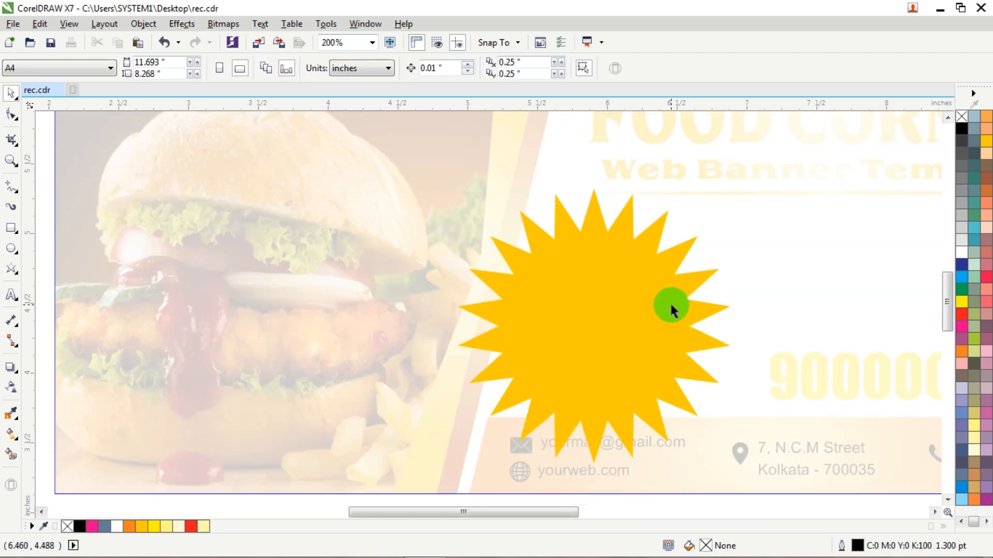
{"action": "left_click", "coordinate": [672, 309]}
{"action": "left_click", "coordinate": [12, 439]}
{"action": "left_click", "coordinate": [592, 300]}
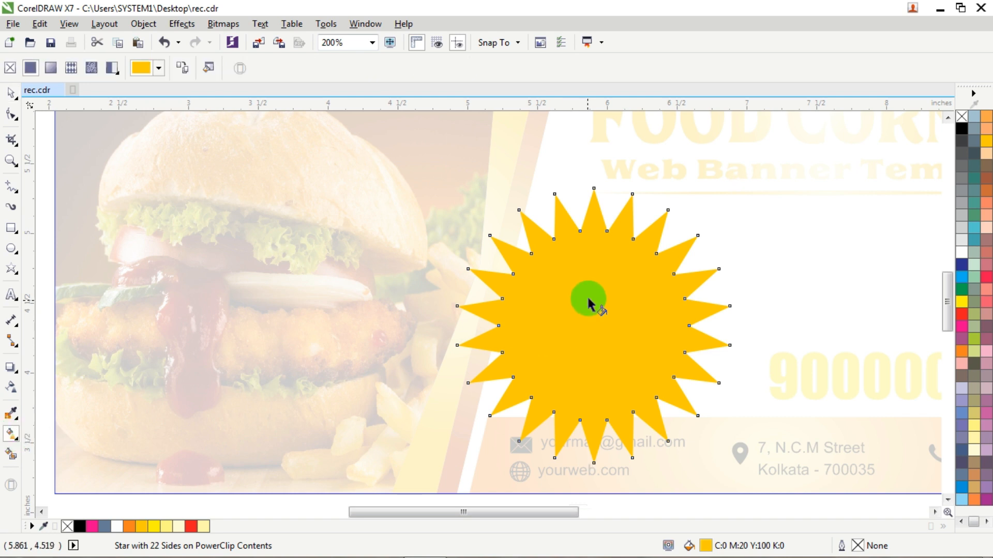
{"action": "left_click_drag", "start_coordinate": [589, 225], "coordinate": [590, 418]}
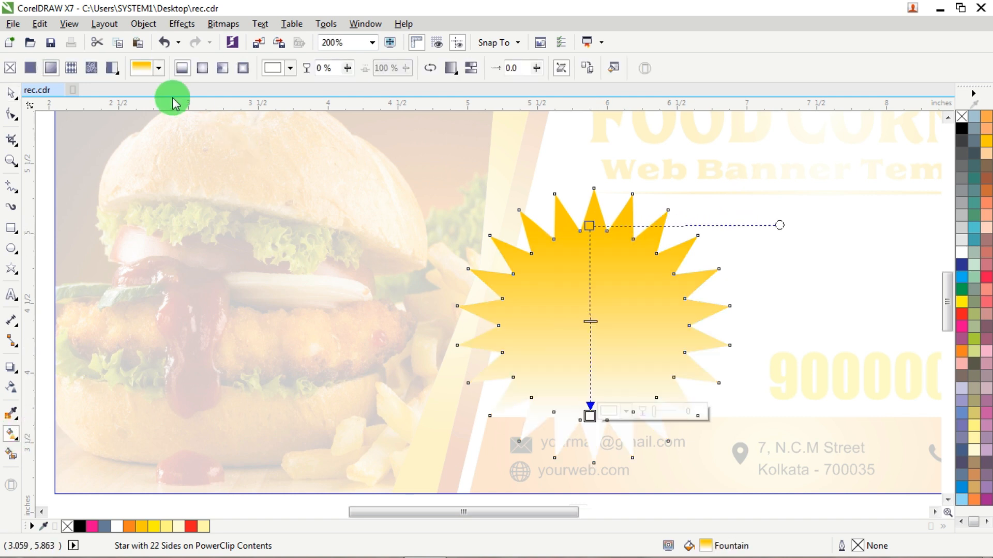
{"action": "left_click", "coordinate": [204, 68]}
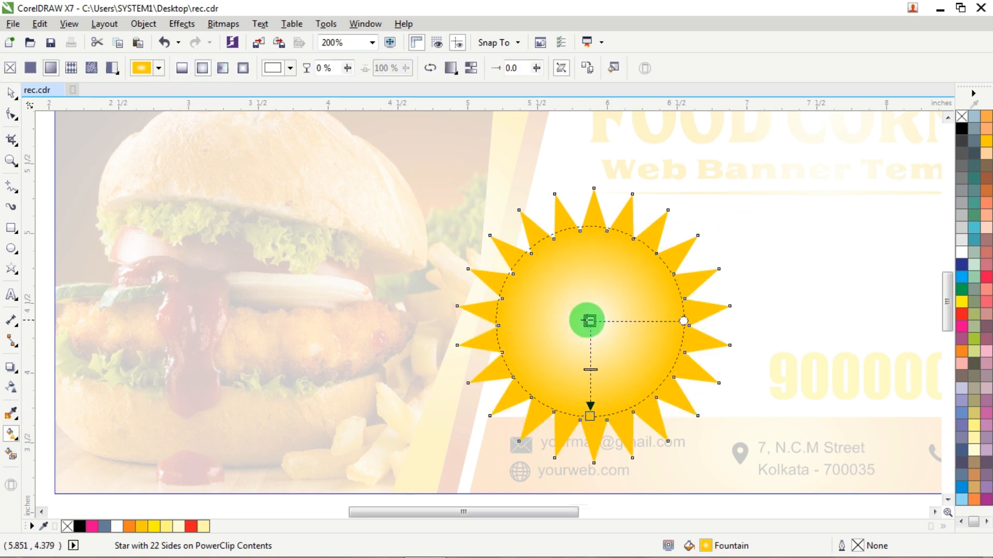
- Reshape the star's gradient into a smaller, nearly circular glow and finish editing the PowerClip contents
{"action": "left_click_drag", "start_coordinate": [684, 322], "coordinate": [718, 311]}
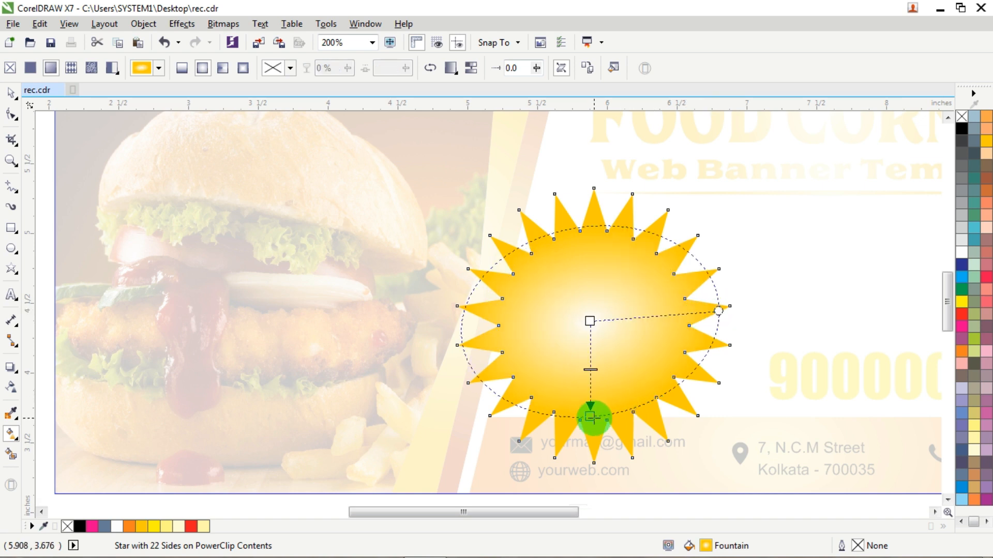
{"action": "mouse_move", "coordinate": [595, 419]}
{"action": "left_mouse_down"}
{"action": "mouse_move", "coordinate": [609, 330]}
{"action": "mouse_move", "coordinate": [595, 454]}
{"action": "mouse_move", "coordinate": [590, 395]}
{"action": "mouse_move", "coordinate": [591, 405]}
{"action": "left_mouse_up"}
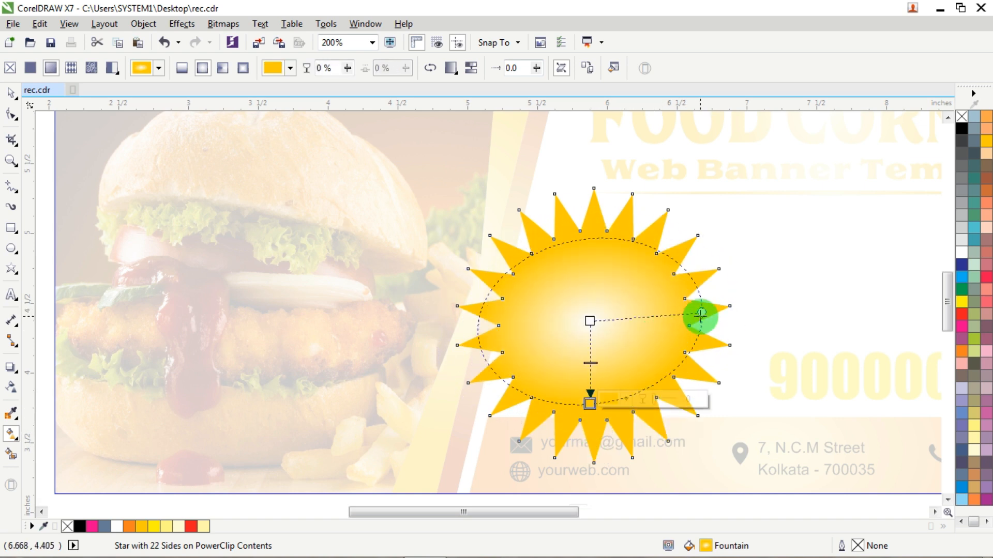
{"action": "left_click_drag", "start_coordinate": [702, 314], "coordinate": [677, 320]}
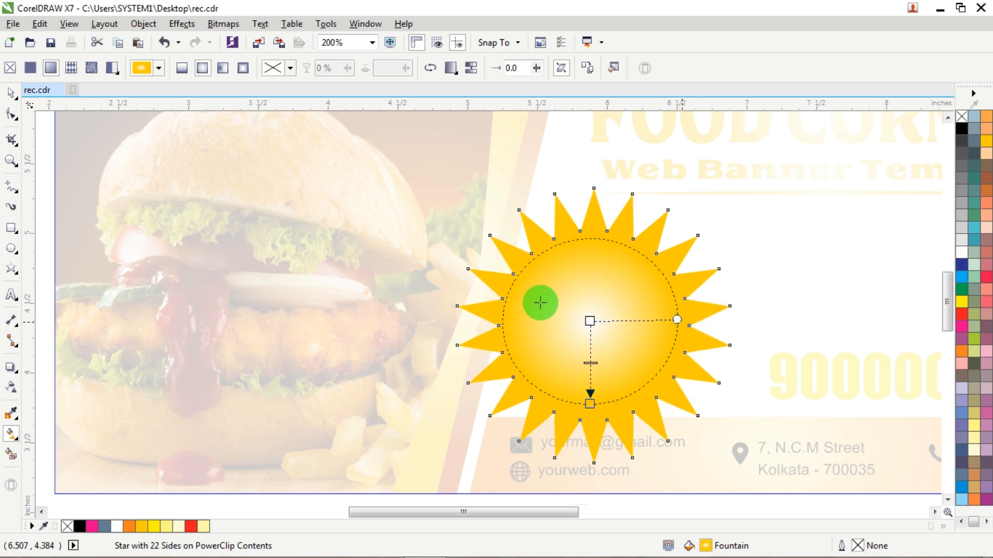
{"action": "left_click", "coordinate": [11, 94]}
{"action": "left_click", "coordinate": [336, 263], "text": "ctrl"}
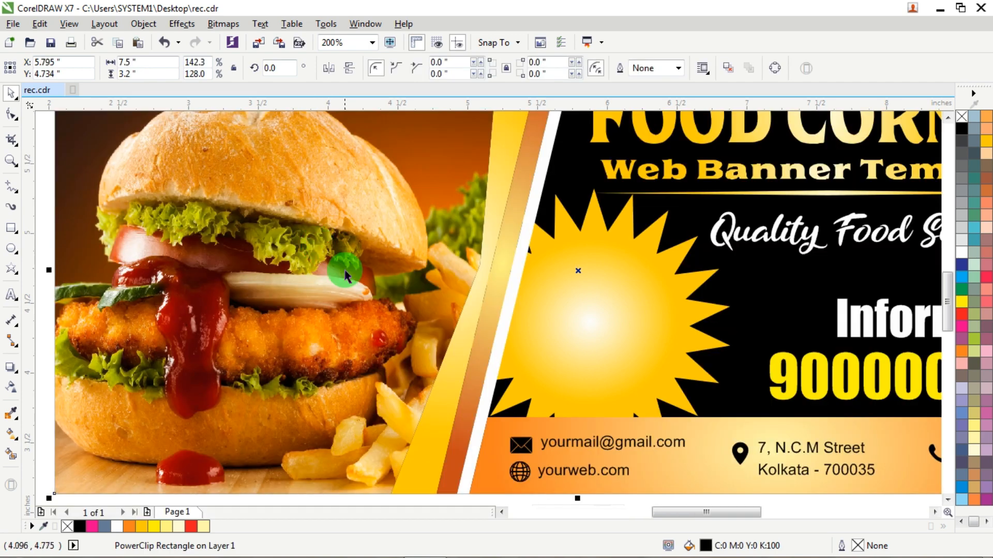
{"action": "scroll", "coordinate": [344, 269], "scroll_direction": "down", "scroll_amount": 1}
{"action": "left_click", "coordinate": [842, 203]}
- Add artistic text reading "50" and "OFF" on two lines at the center of the star
{"action": "scroll", "coordinate": [465, 311], "scroll_direction": "up", "scroll_amount": 2}
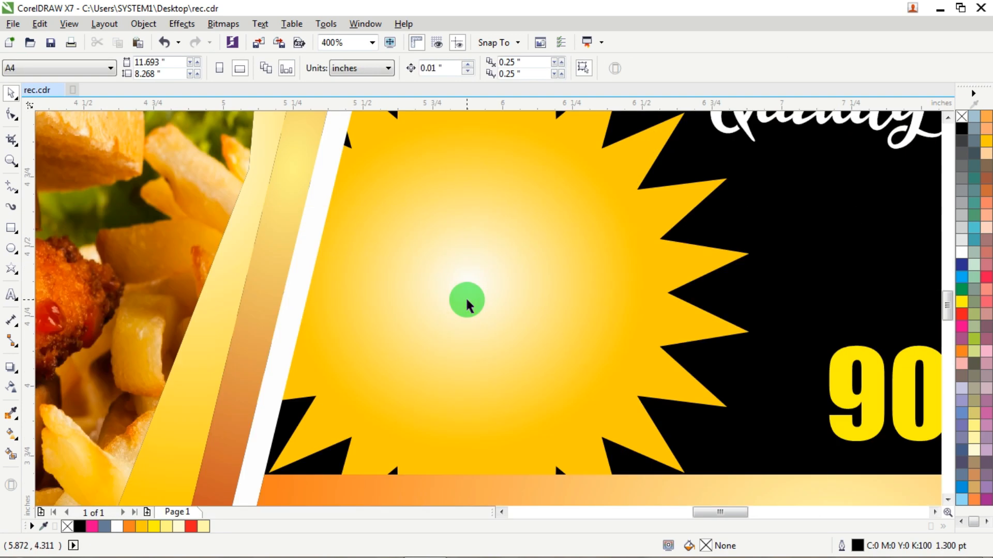
{"action": "left_click", "coordinate": [12, 296]}
{"action": "left_click", "coordinate": [448, 272]}
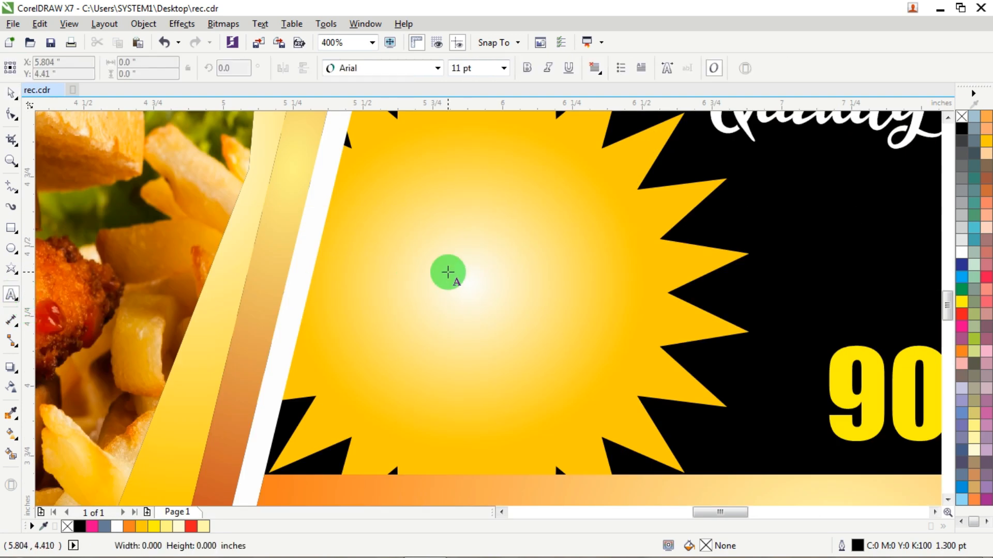
{"action": "type", "text": "50"}
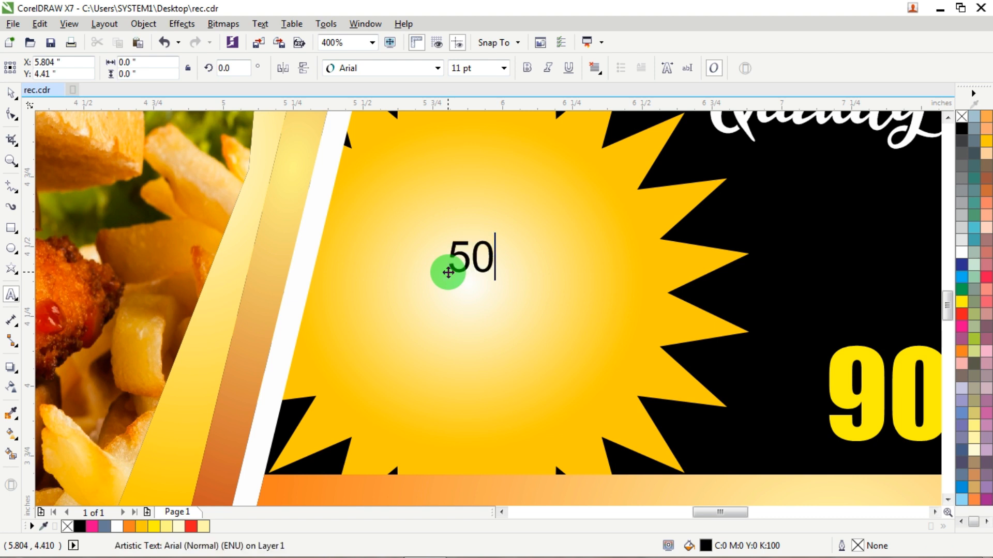
{"action": "type", "text": "OFF"}
- Center-align both lines of the "50 OFF" text and set its font to Impact
{"action": "scroll", "coordinate": [447, 267], "scroll_direction": "up", "scroll_amount": 1}
{"action": "key", "text": "ctrl+a"}
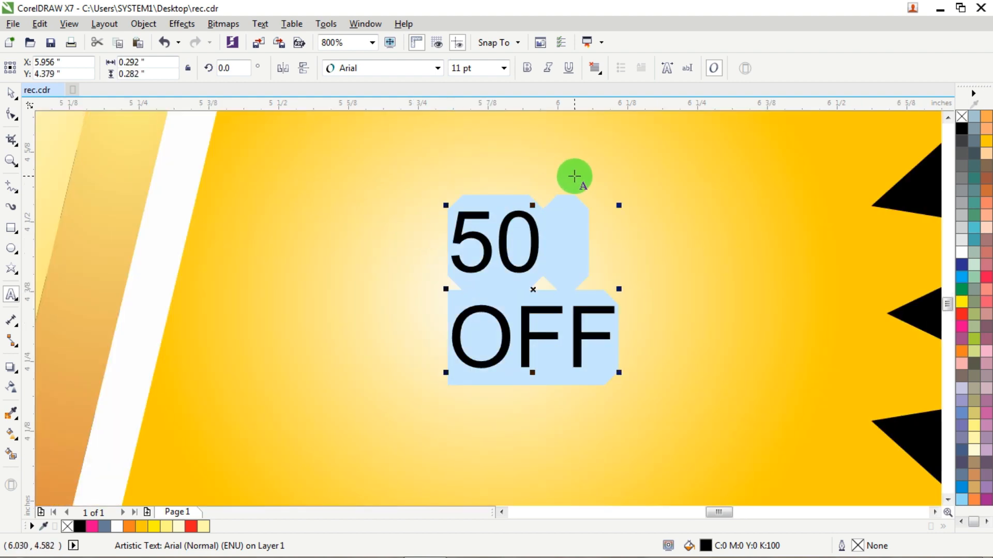
{"action": "left_click", "coordinate": [526, 69]}
{"action": "left_click", "coordinate": [594, 70]}
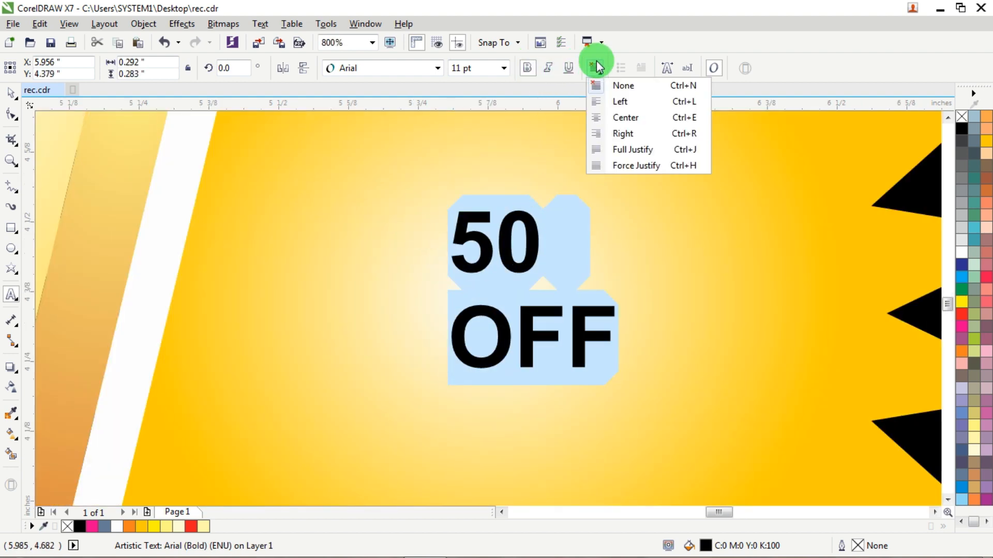
{"action": "left_click", "coordinate": [627, 115]}
{"action": "left_click", "coordinate": [389, 76]}
{"action": "left_click", "coordinate": [355, 103]}
{"action": "left_click", "coordinate": [7, 100]}
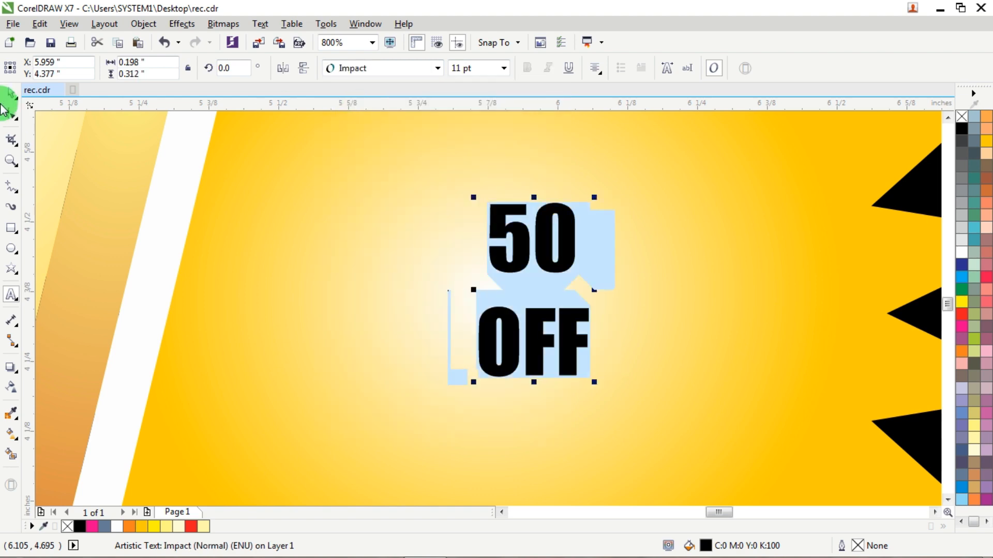
{"action": "scroll", "coordinate": [443, 277], "scroll_direction": "down", "scroll_amount": 2}
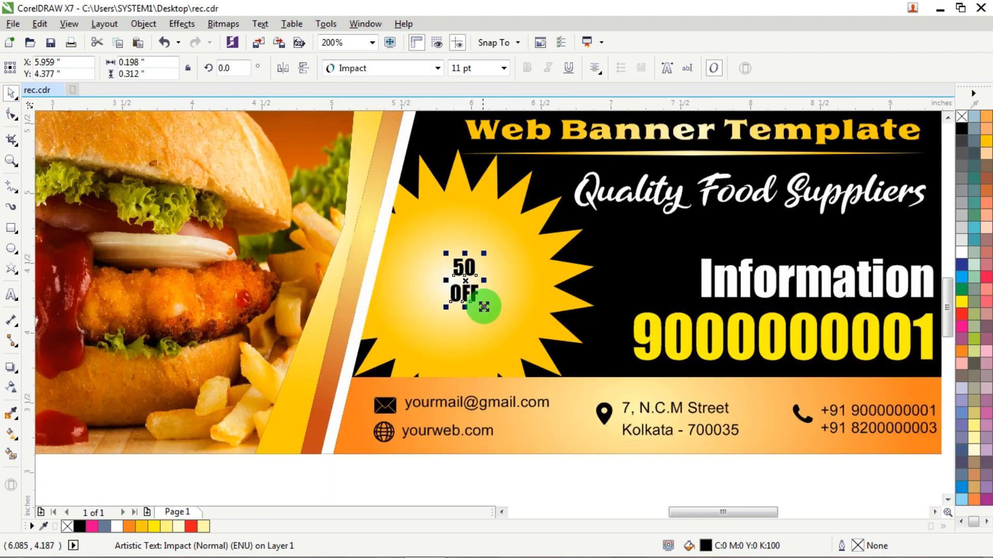
- Enlarge the "50 OFF" text to about 31 pt, adjust its line spacing and widen it over the star's glow
{"action": "mouse_move", "coordinate": [484, 307]}
{"action": "left_mouse_down"}
{"action": "mouse_move", "coordinate": [523, 366]}
{"action": "mouse_move", "coordinate": [523, 348]}
{"action": "mouse_move", "coordinate": [496, 312]}
{"action": "mouse_move", "coordinate": [469, 311]}
{"action": "left_mouse_up"}
{"action": "left_click", "coordinate": [11, 115]}
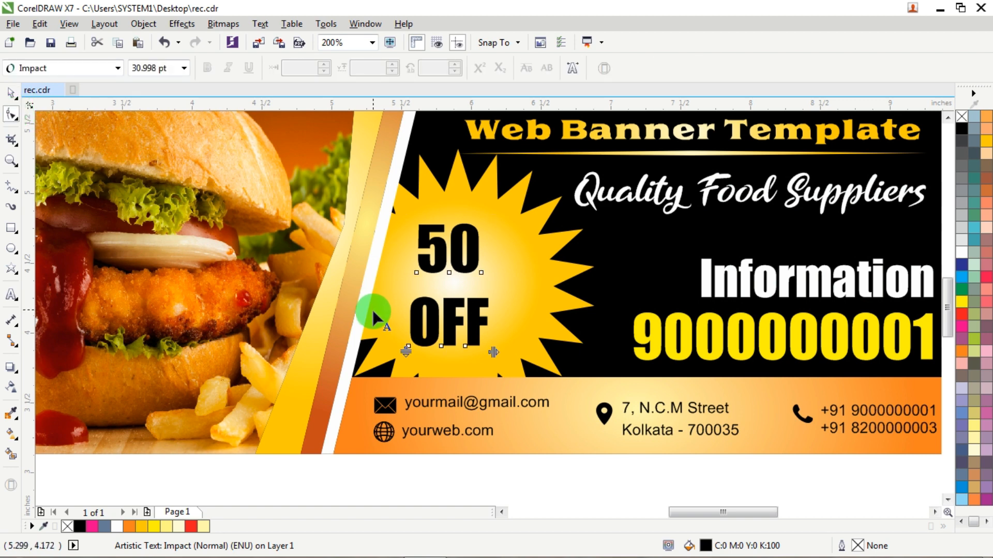
{"action": "mouse_move", "coordinate": [408, 354]}
{"action": "left_mouse_down"}
{"action": "mouse_move", "coordinate": [405, 332]}
{"action": "mouse_move", "coordinate": [407, 344]}
{"action": "left_mouse_up"}
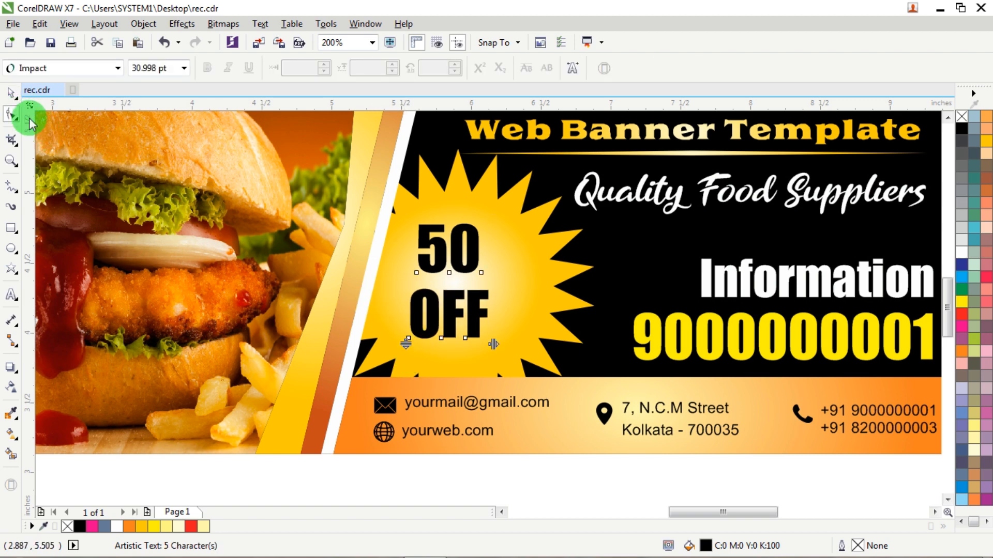
{"action": "left_click", "coordinate": [11, 93]}
{"action": "left_click_drag", "start_coordinate": [495, 285], "coordinate": [489, 314]}
- Duplicate the "50 OFF" text beside the original and replace the copy's content with a single "%" sign
{"action": "left_click_drag", "start_coordinate": [487, 254], "coordinate": [609, 252]}
{"action": "right_click", "coordinate": [609, 253]}
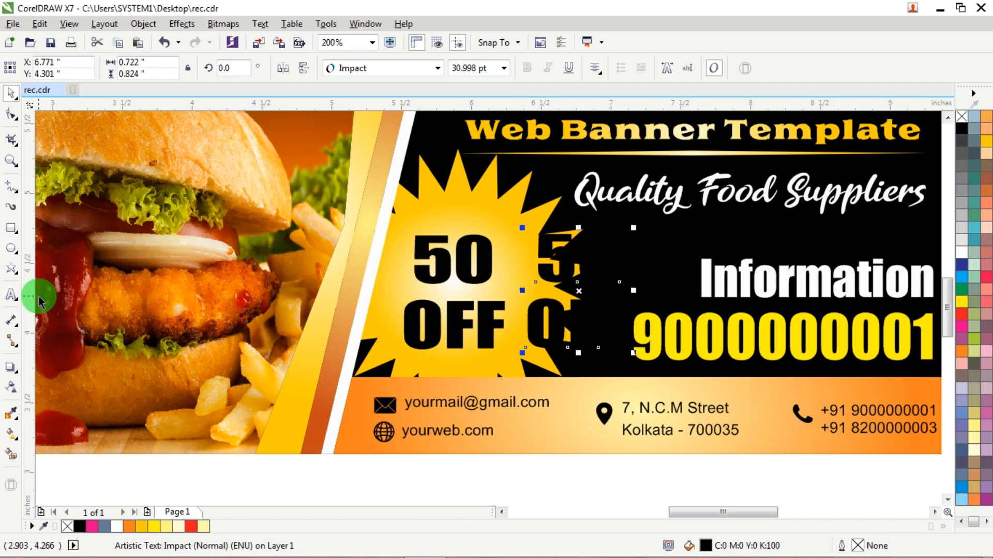
{"action": "left_click", "coordinate": [12, 296]}
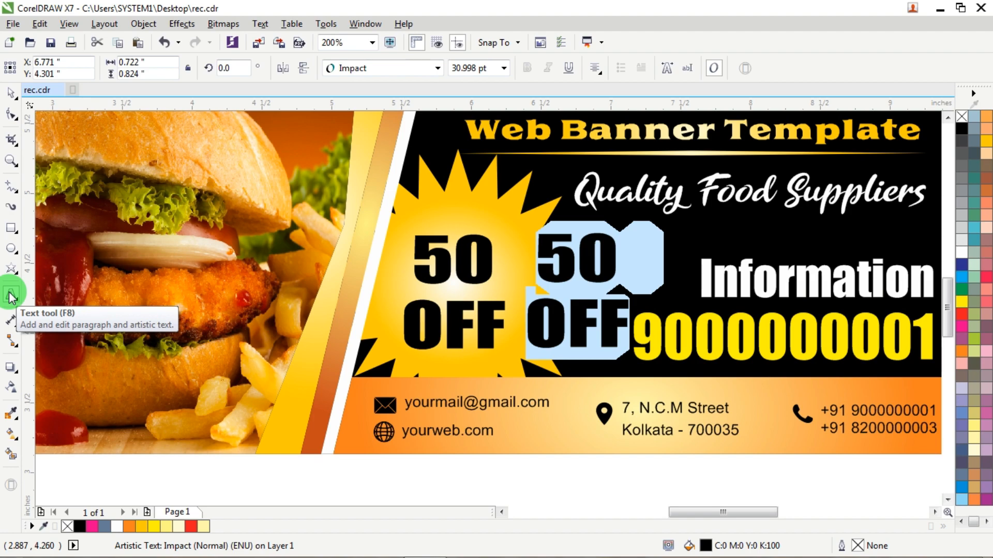
{"action": "key", "text": "Delete"}
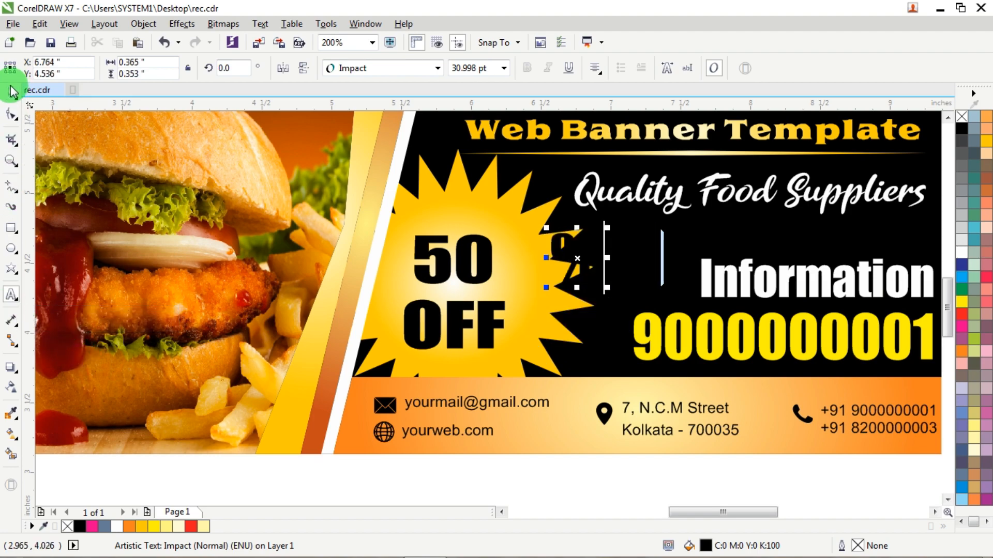
- Try the separate "%" sign right after "50" at about 27.4 pt, and remove it
{"action": "left_click", "coordinate": [11, 92]}
{"action": "left_click_drag", "start_coordinate": [580, 257], "coordinate": [524, 263]}
{"action": "scroll", "coordinate": [524, 263], "scroll_direction": "up", "scroll_amount": 1}
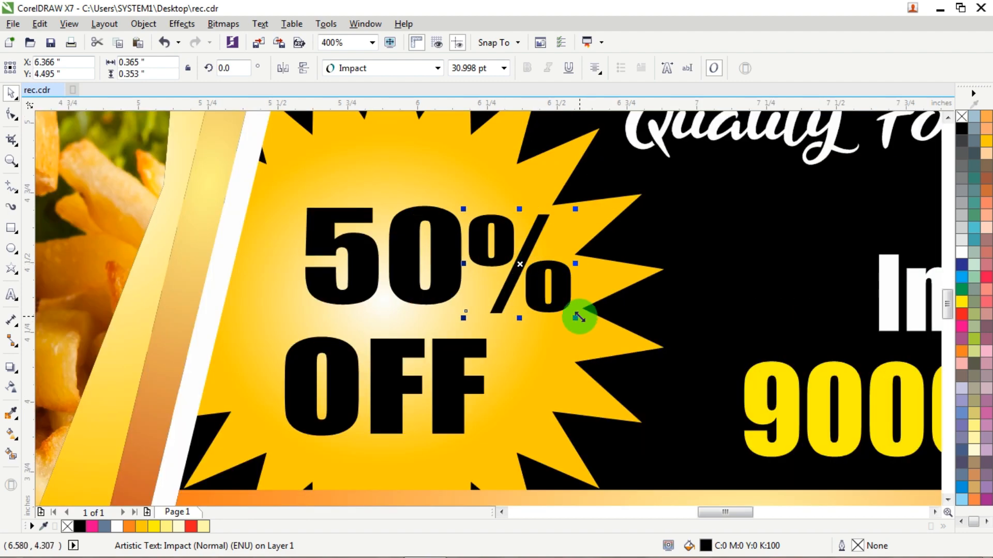
{"action": "left_click_drag", "start_coordinate": [579, 319], "coordinate": [570, 312]}
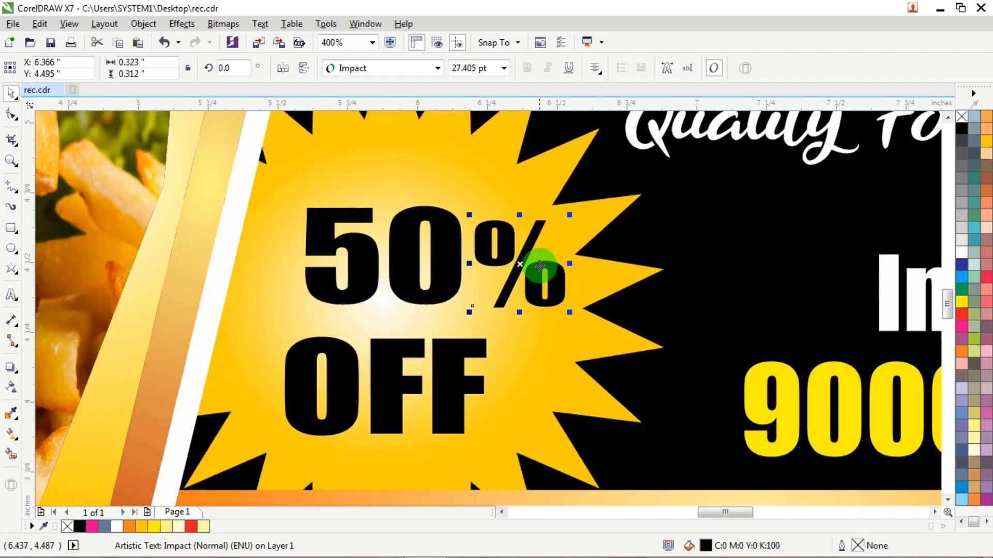
{"action": "left_click_drag", "start_coordinate": [550, 264], "coordinate": [544, 261]}
{"action": "key", "text": "Delete"}
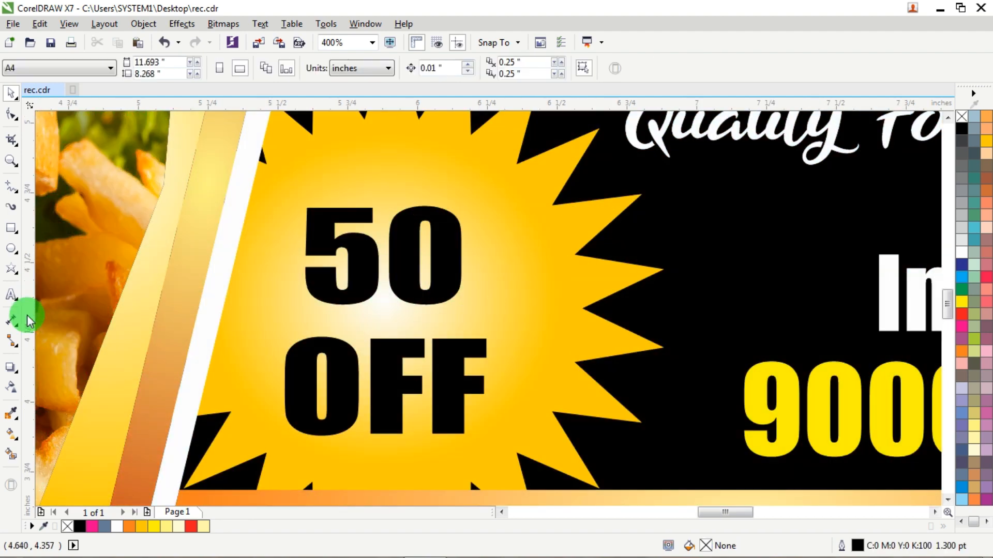
- Append a "%" sign directly after "50" in the star's text at the same font size as the digits
{"action": "left_click", "coordinate": [12, 295]}
{"action": "left_click", "coordinate": [361, 266]}
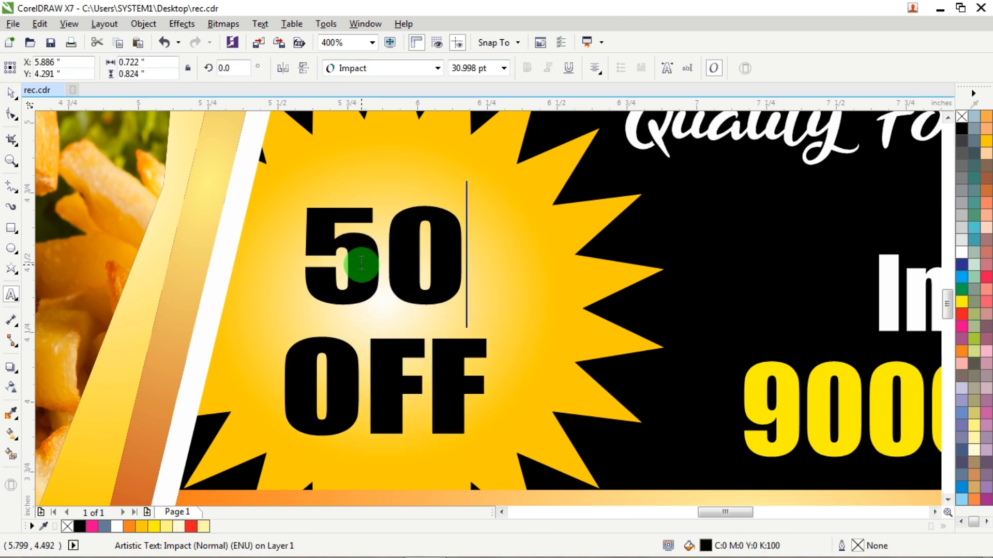
{"action": "type", "text": "%"}
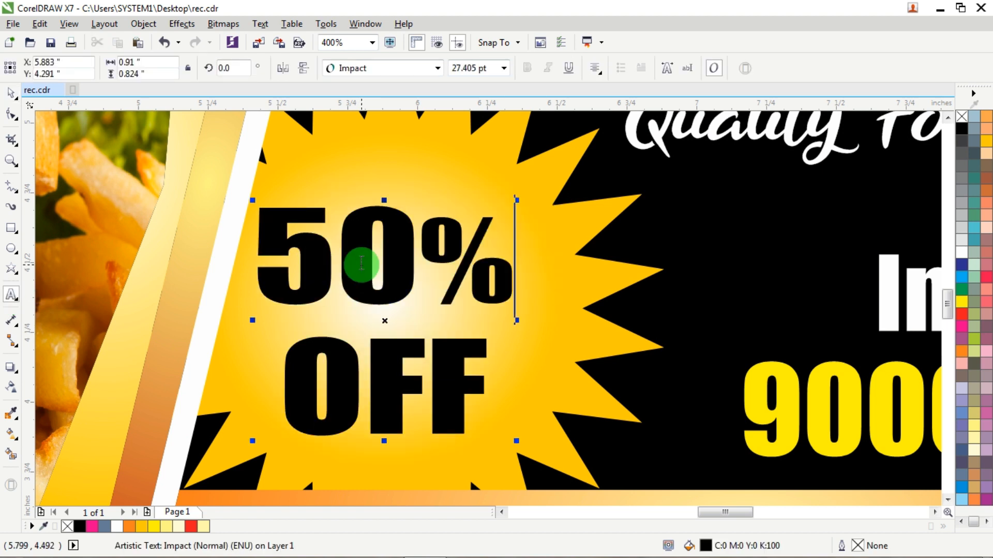
{"action": "key", "text": "BackSpace"}
{"action": "key", "text": "BackSpace"}
{"action": "key", "text": "BackSpace"}
{"action": "key", "text": "Delete"}
{"action": "key", "text": "ctrl+z"}
{"action": "key", "text": "ctrl+z"}
{"action": "key", "text": "ctrl+z"}
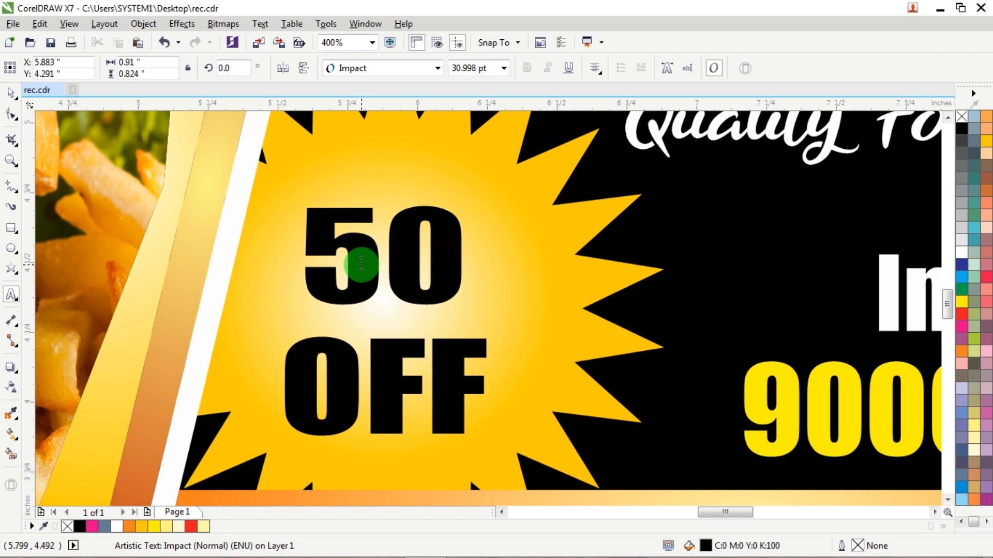
{"action": "type", "text": "%"}
- Left-align both lines of the "50% OFF" text
{"action": "key", "text": "ctrl+a"}
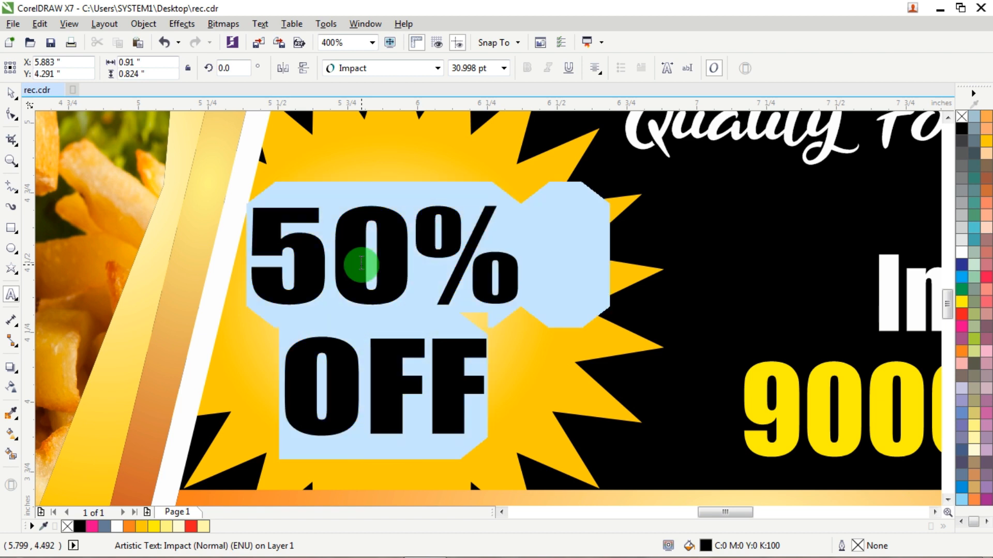
{"action": "left_click", "coordinate": [595, 68]}
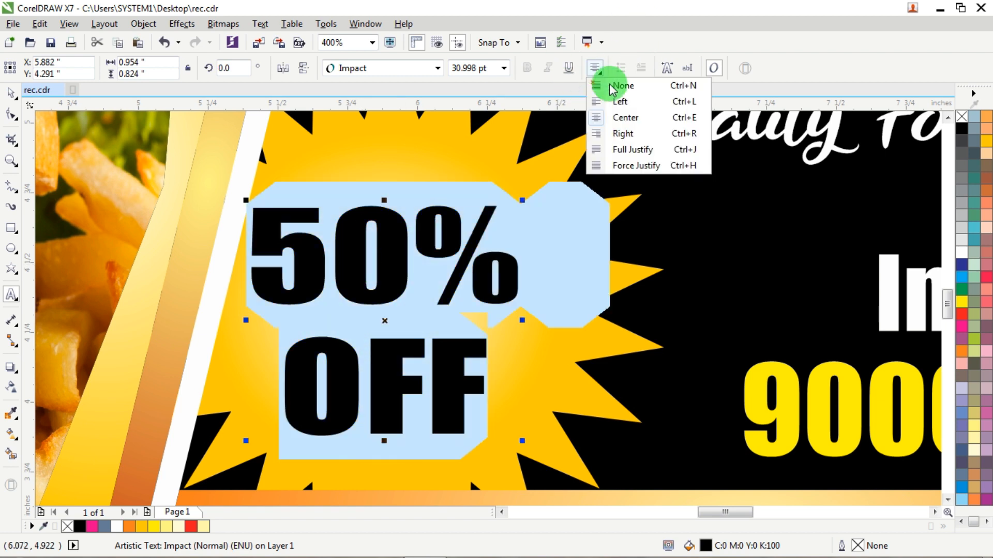
{"action": "left_click", "coordinate": [623, 102]}
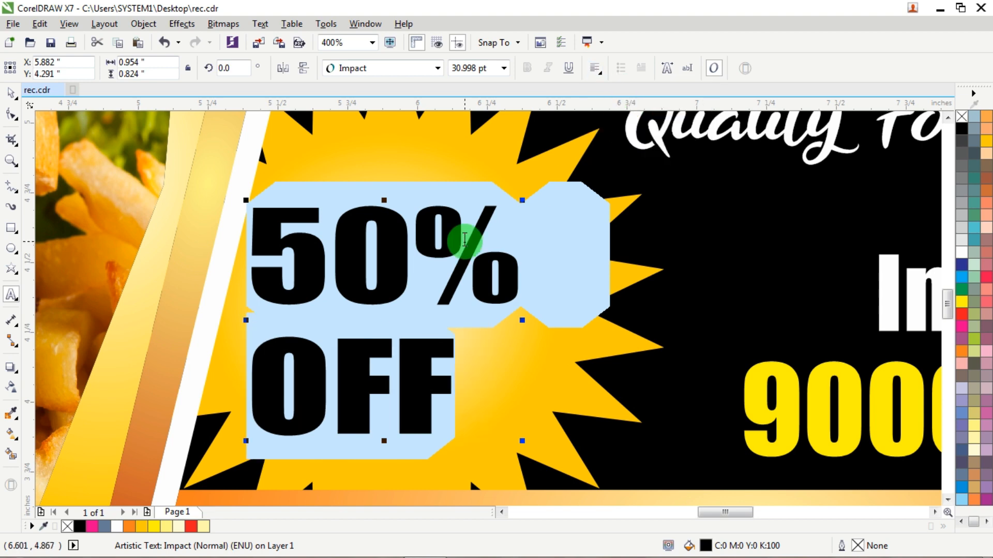
- Shift the "50% OFF" text slightly to the right so it sits centered on the star
{"action": "scroll", "coordinate": [465, 232], "scroll_direction": "down", "scroll_amount": 1}
{"action": "left_click", "coordinate": [11, 93]}
{"action": "left_click", "coordinate": [459, 296]}
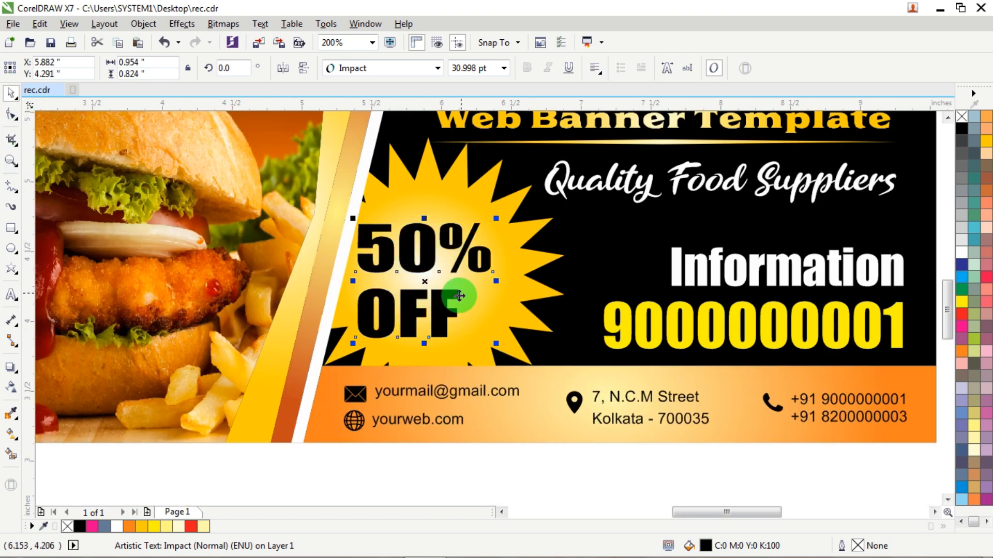
{"action": "left_click_drag", "start_coordinate": [449, 299], "coordinate": [466, 301]}
{"action": "scroll", "coordinate": [467, 300], "scroll_direction": "down", "scroll_amount": 1}
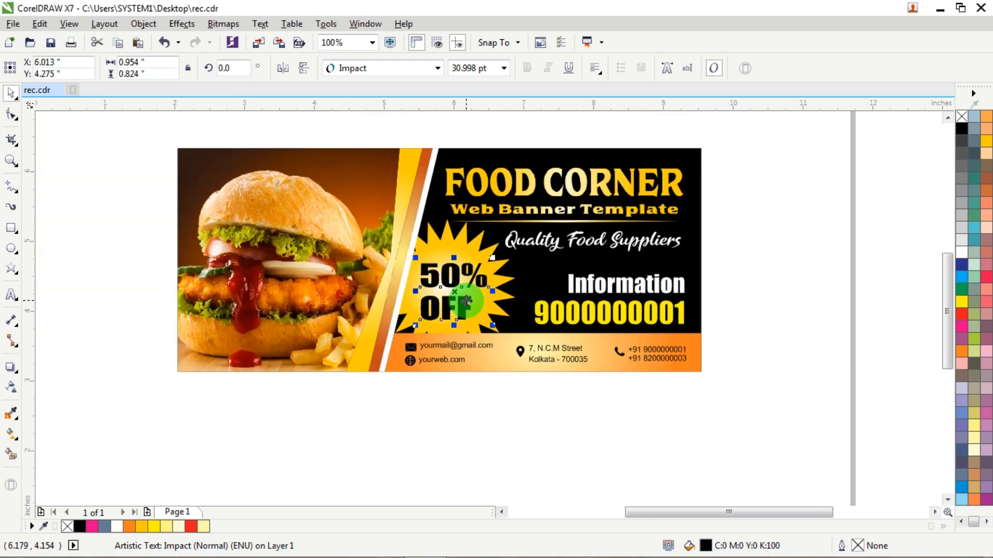
{"action": "left_click", "coordinate": [808, 224]}
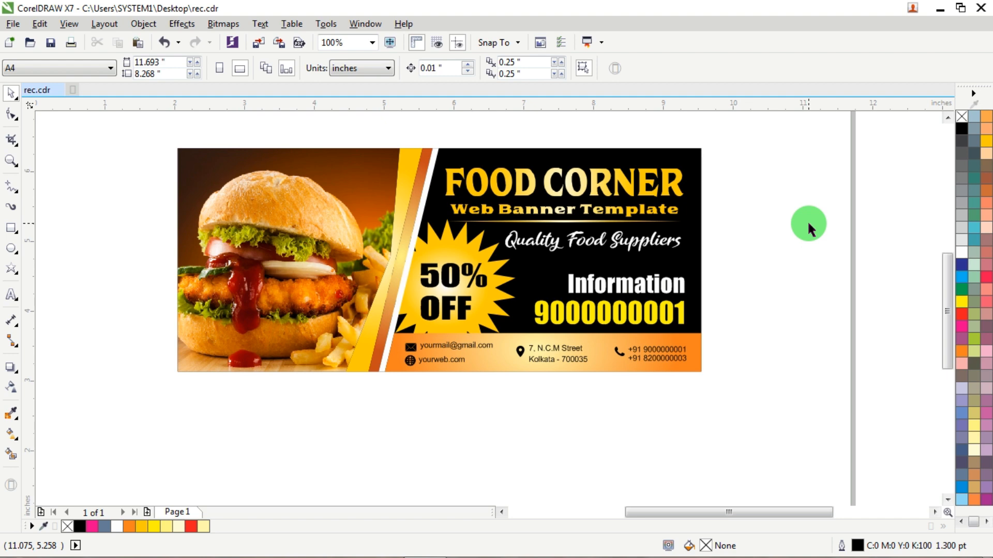
{"action": "scroll", "coordinate": [649, 288], "scroll_direction": "up", "scroll_amount": 1}
{"action": "left_click_drag", "start_coordinate": [807, 236], "coordinate": [384, 388]}
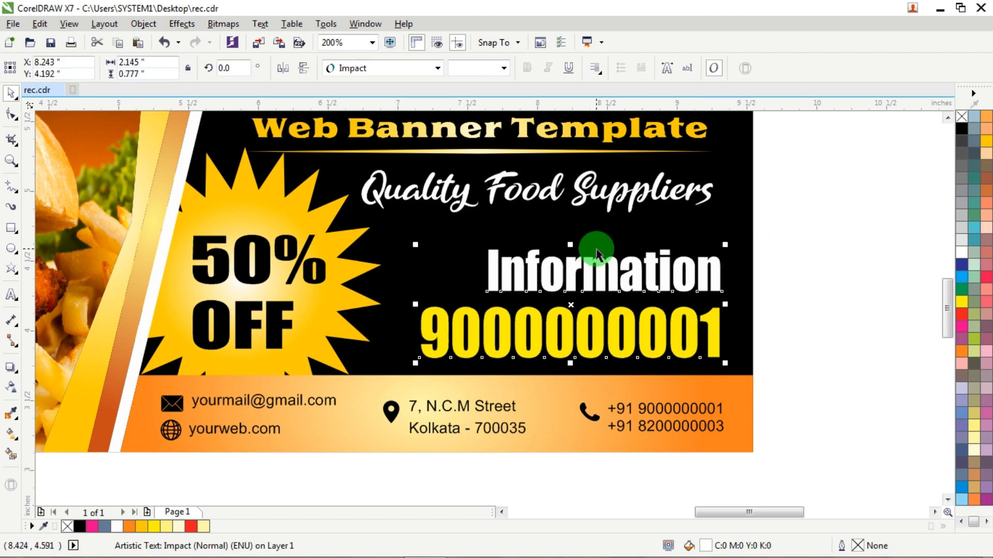
{"action": "scroll", "coordinate": [594, 250], "scroll_direction": "down", "scroll_amount": 1}
{"action": "left_click", "coordinate": [712, 192]}
{"action": "scroll", "coordinate": [739, 222], "scroll_direction": "down", "scroll_amount": 1}
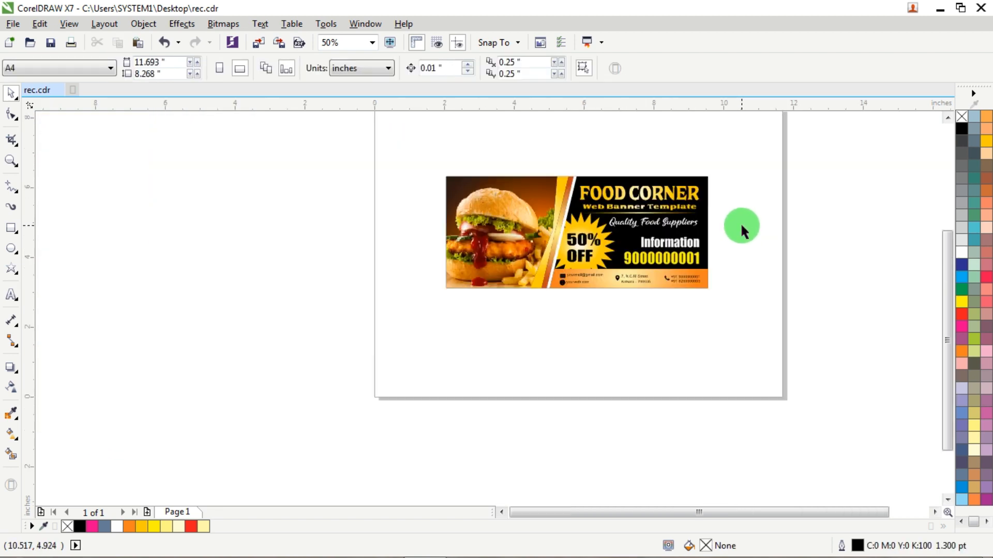